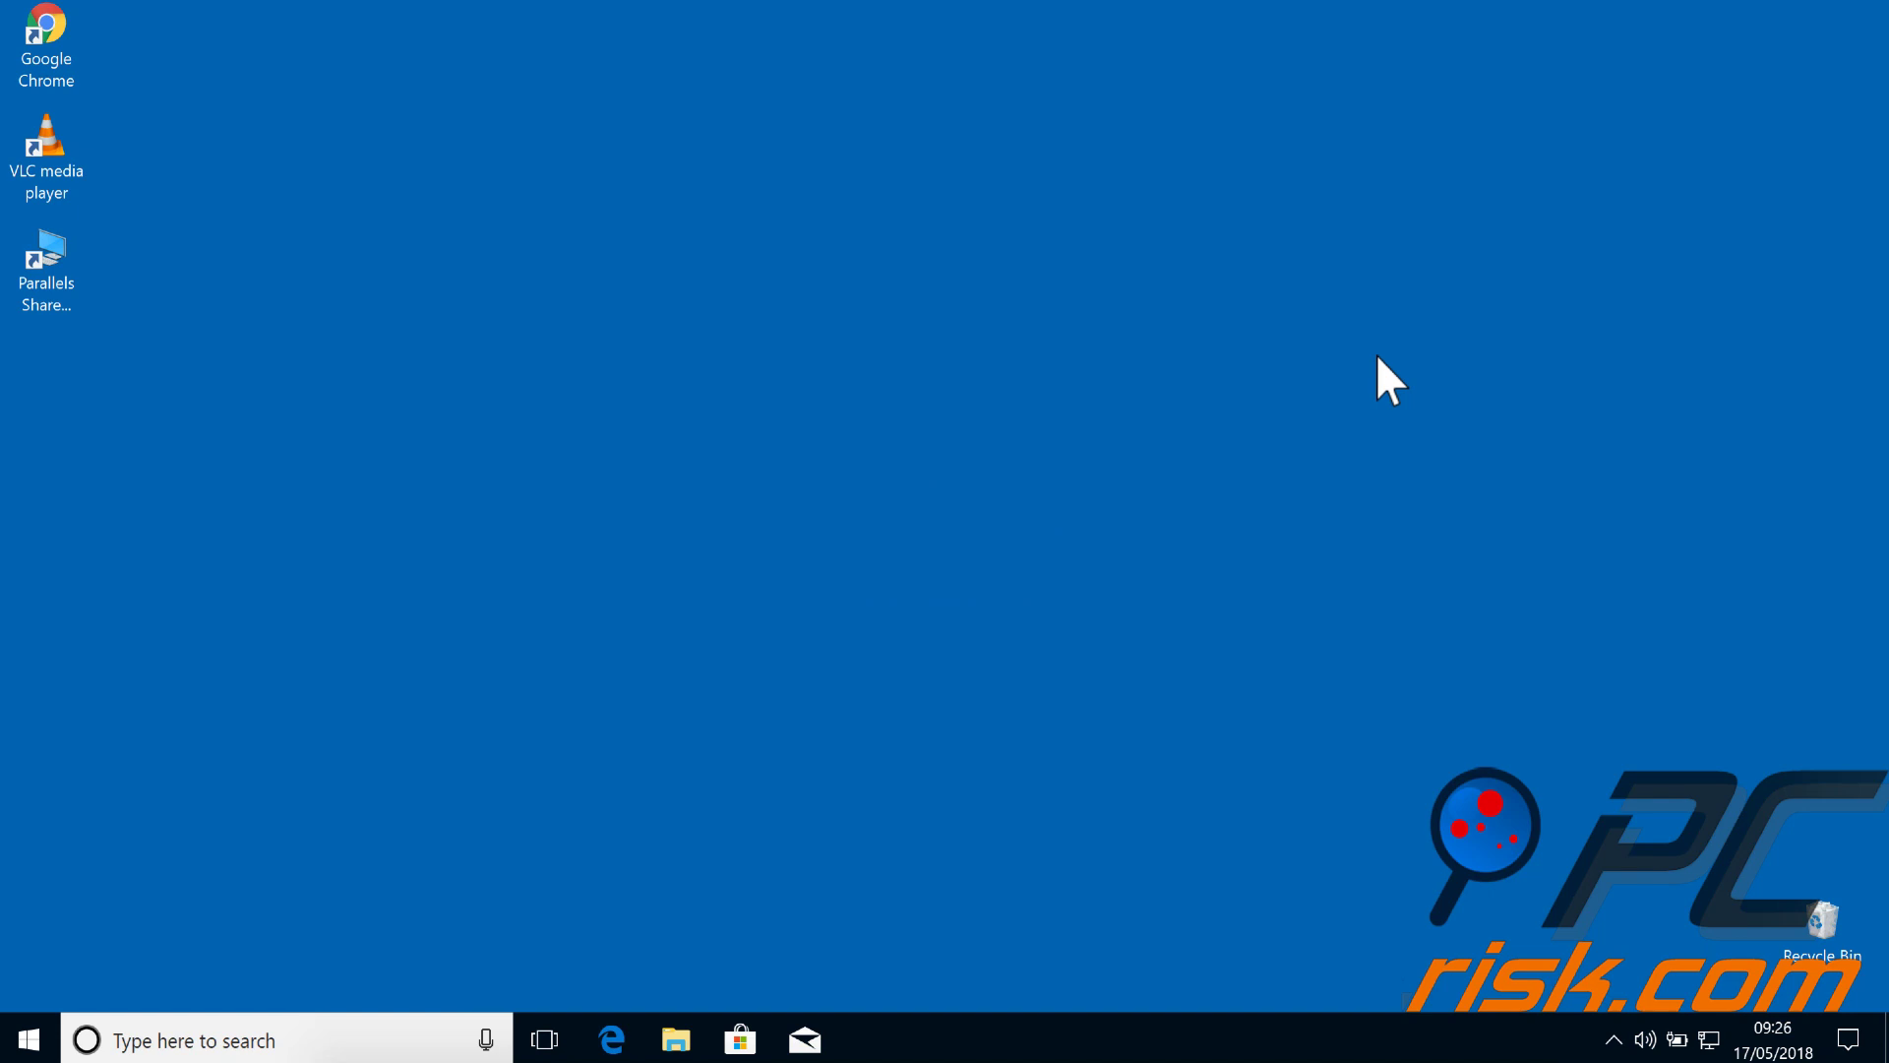
Open the advanced scan options of Windows Virus & threat protection to view the Full scan choice, and close the security center.
left_click(292, 1035)
type("virus")
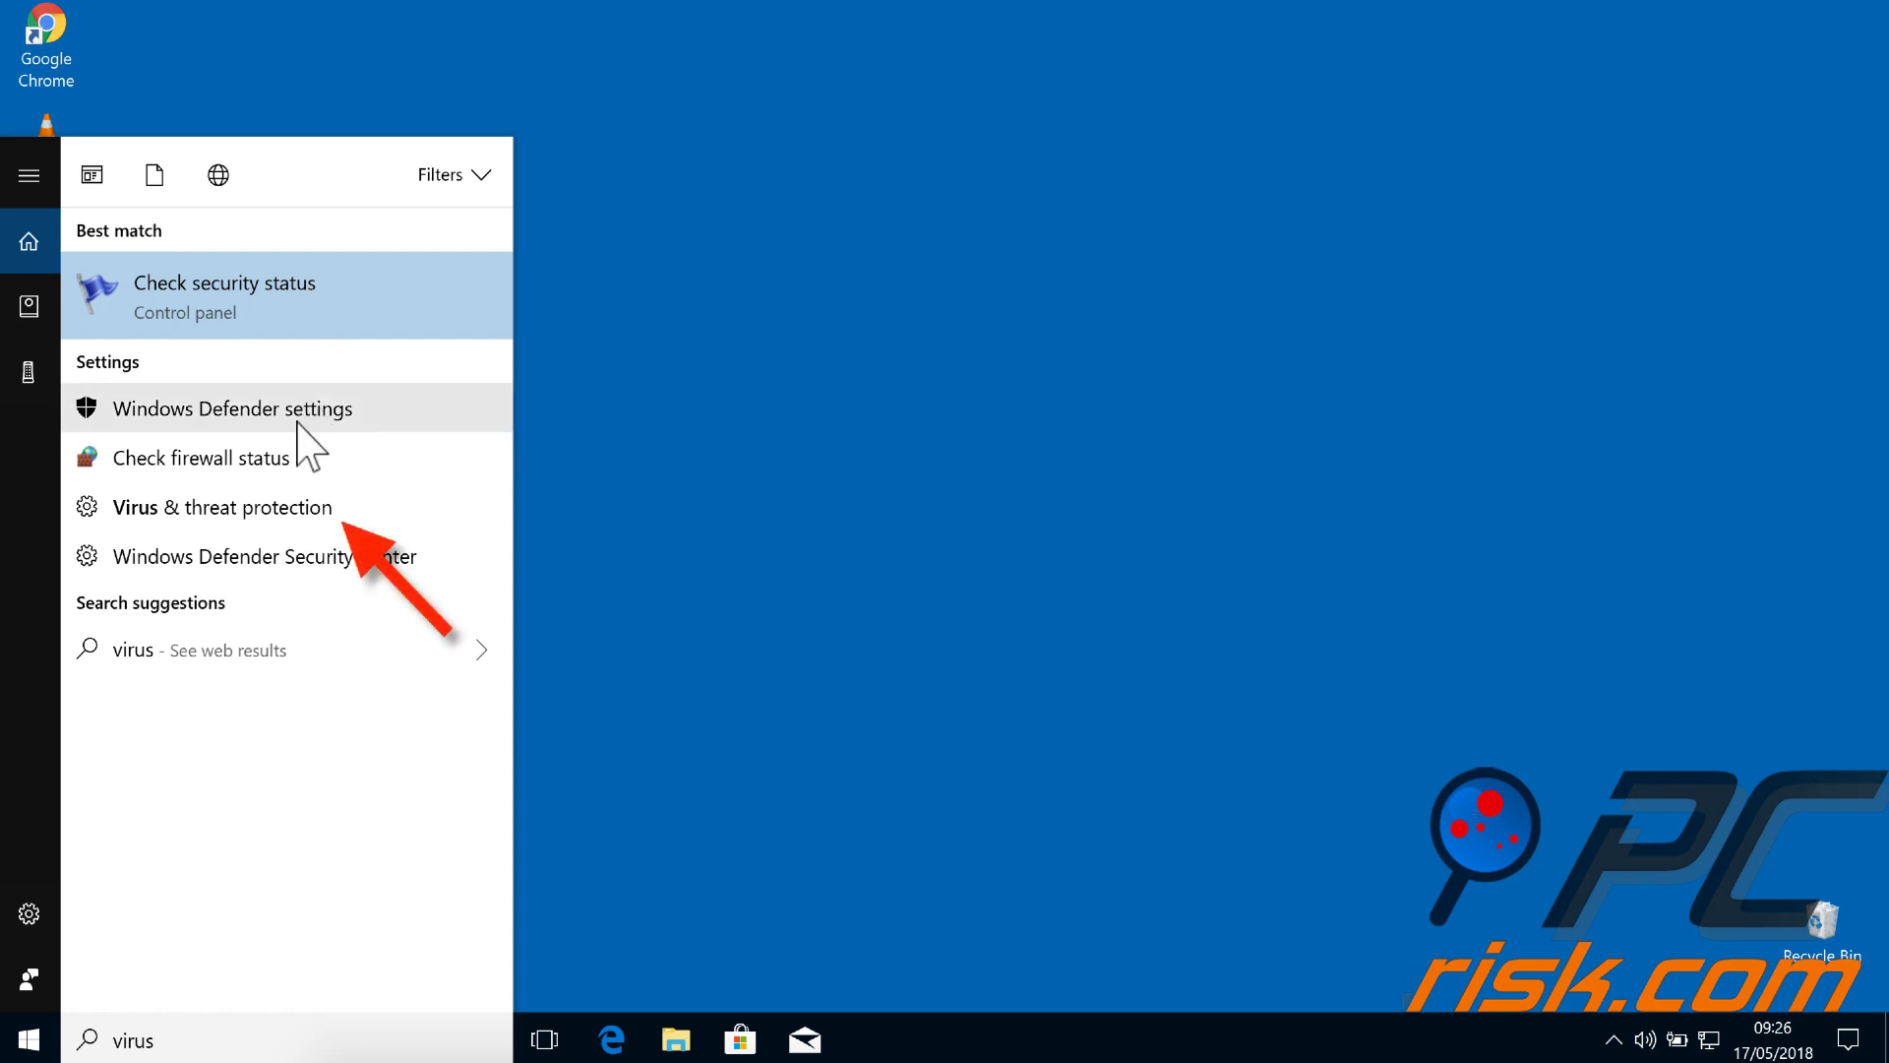
left_click(430, 510)
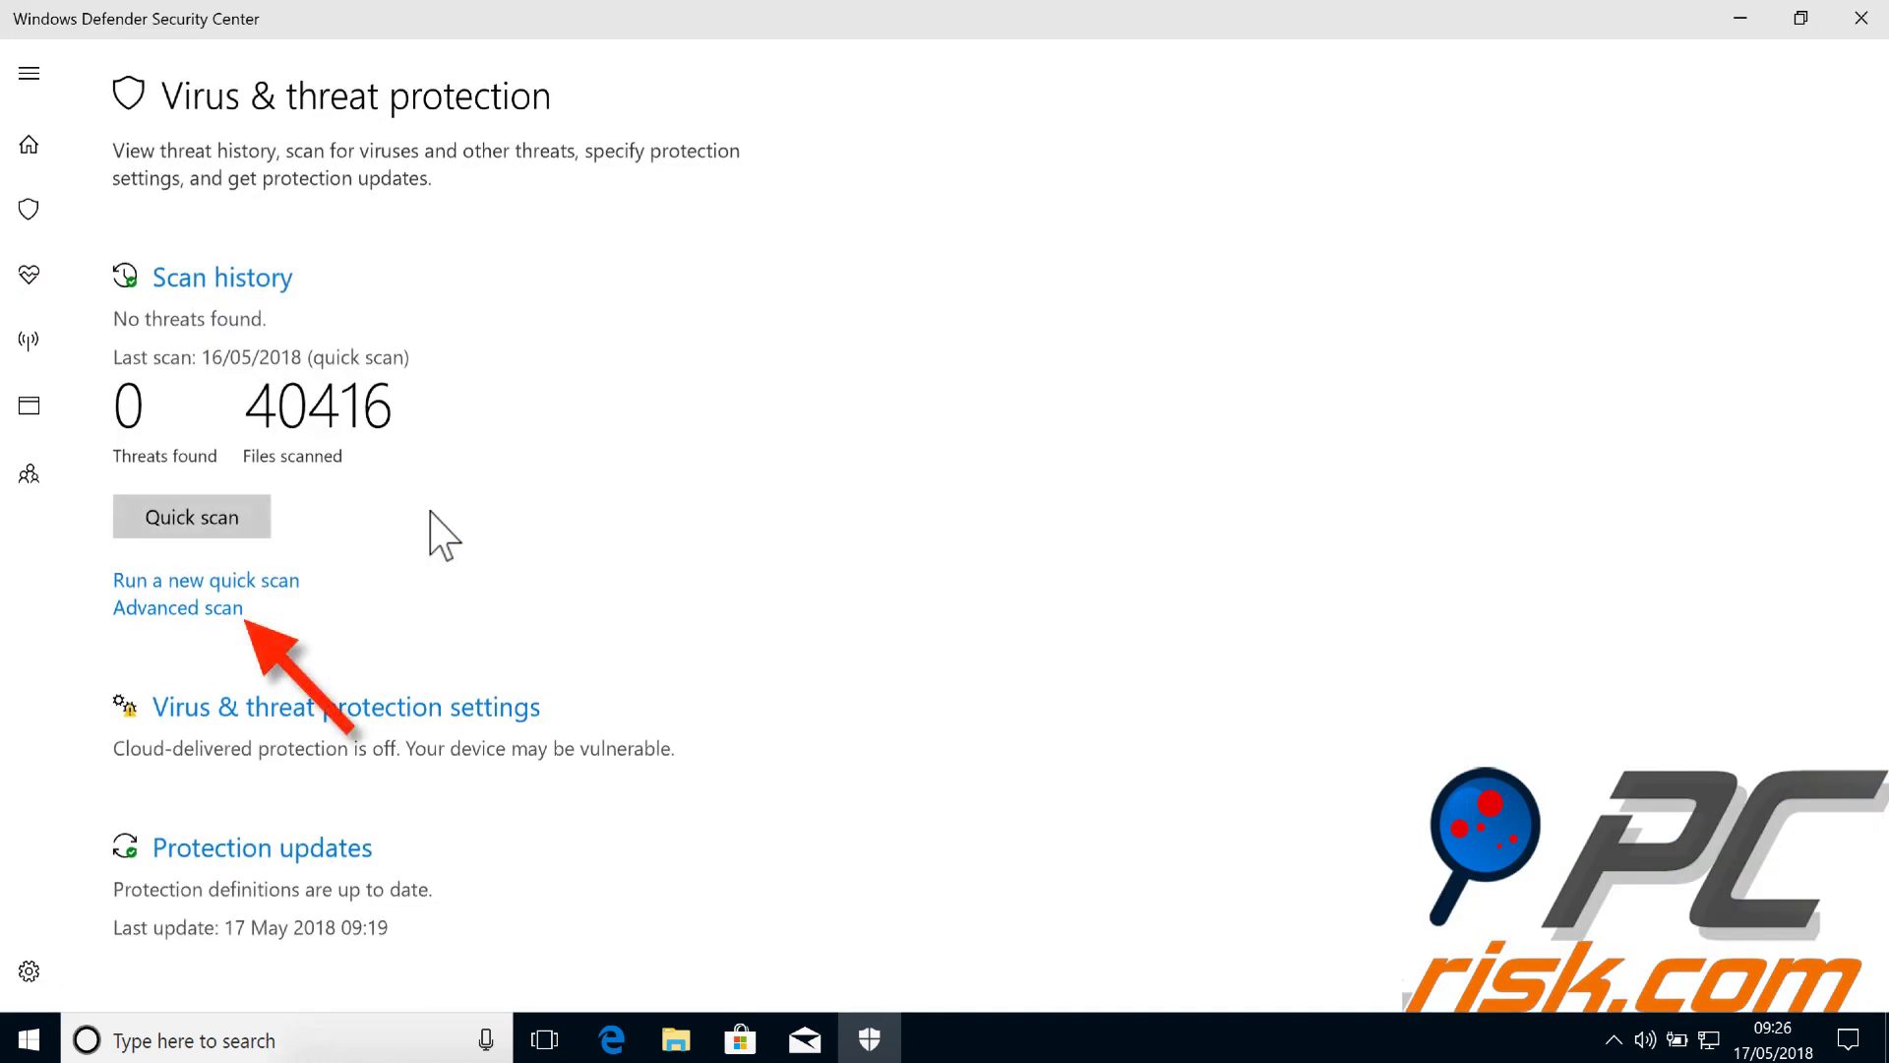
left_click(201, 608)
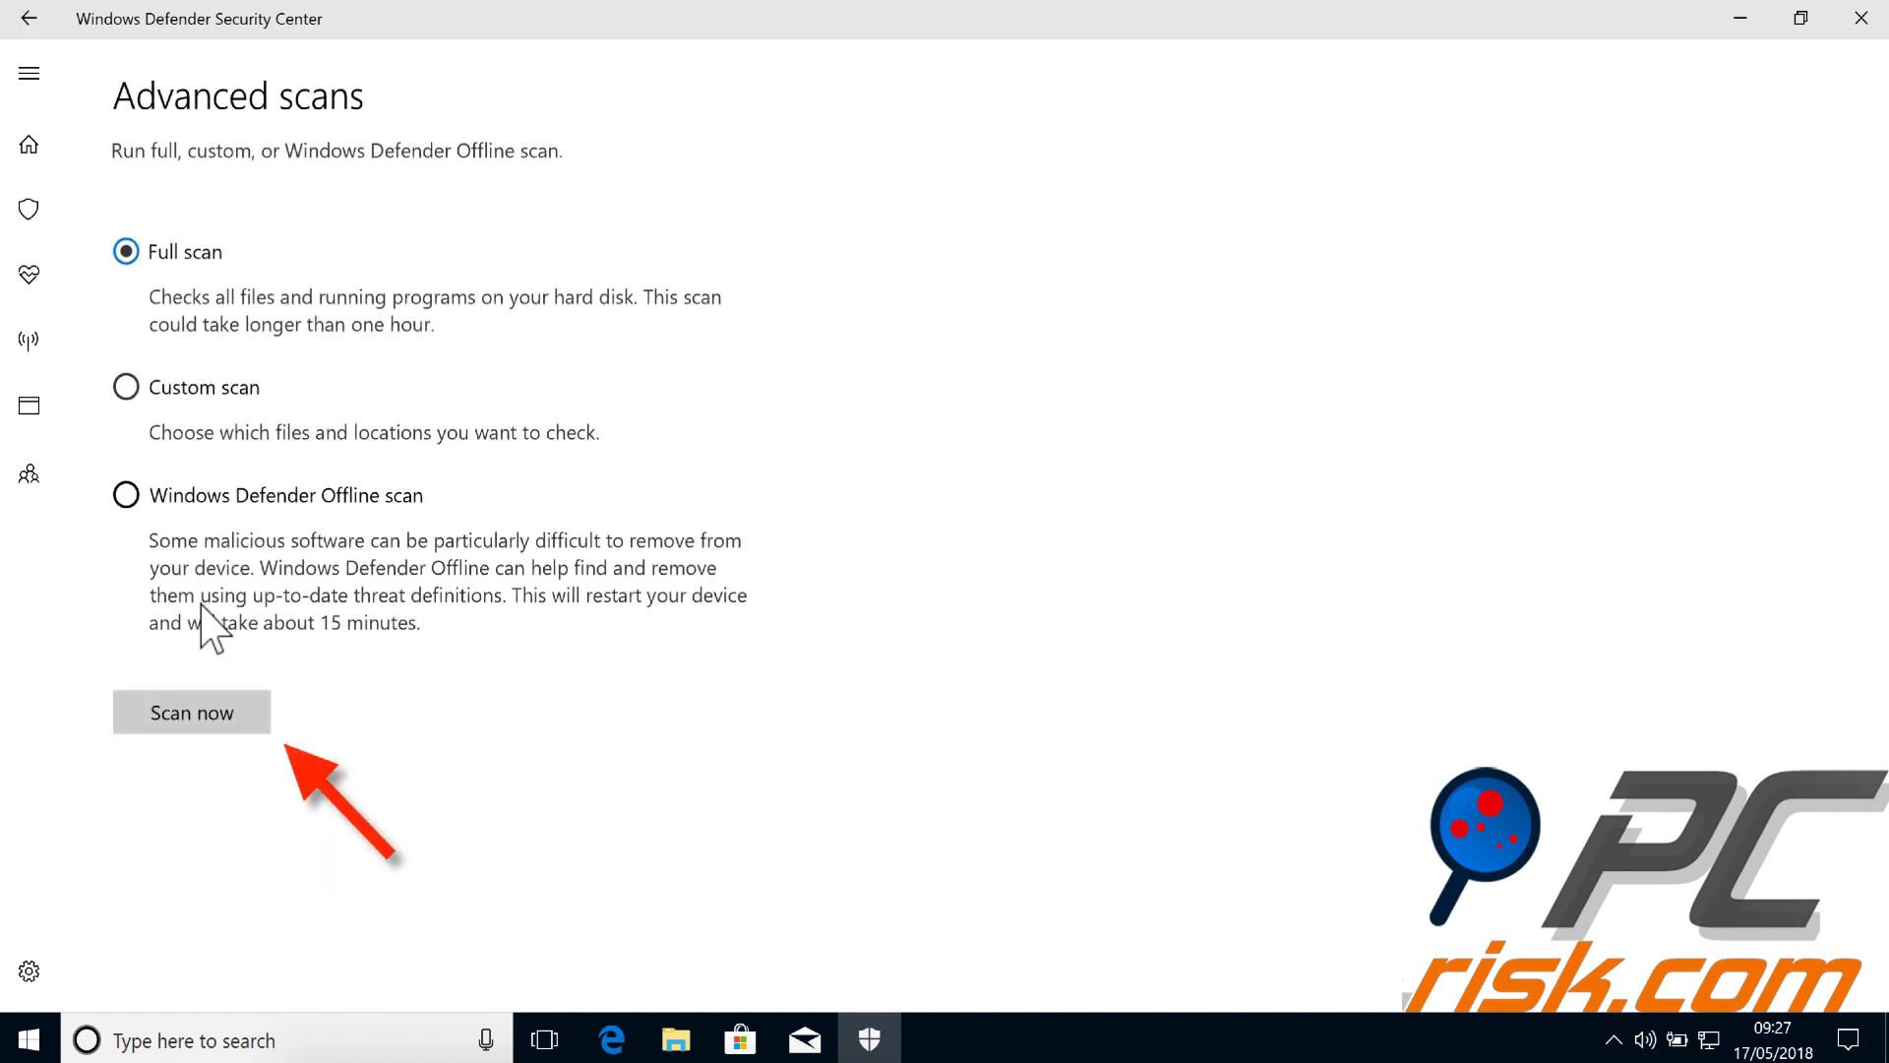
left_click(1862, 20)
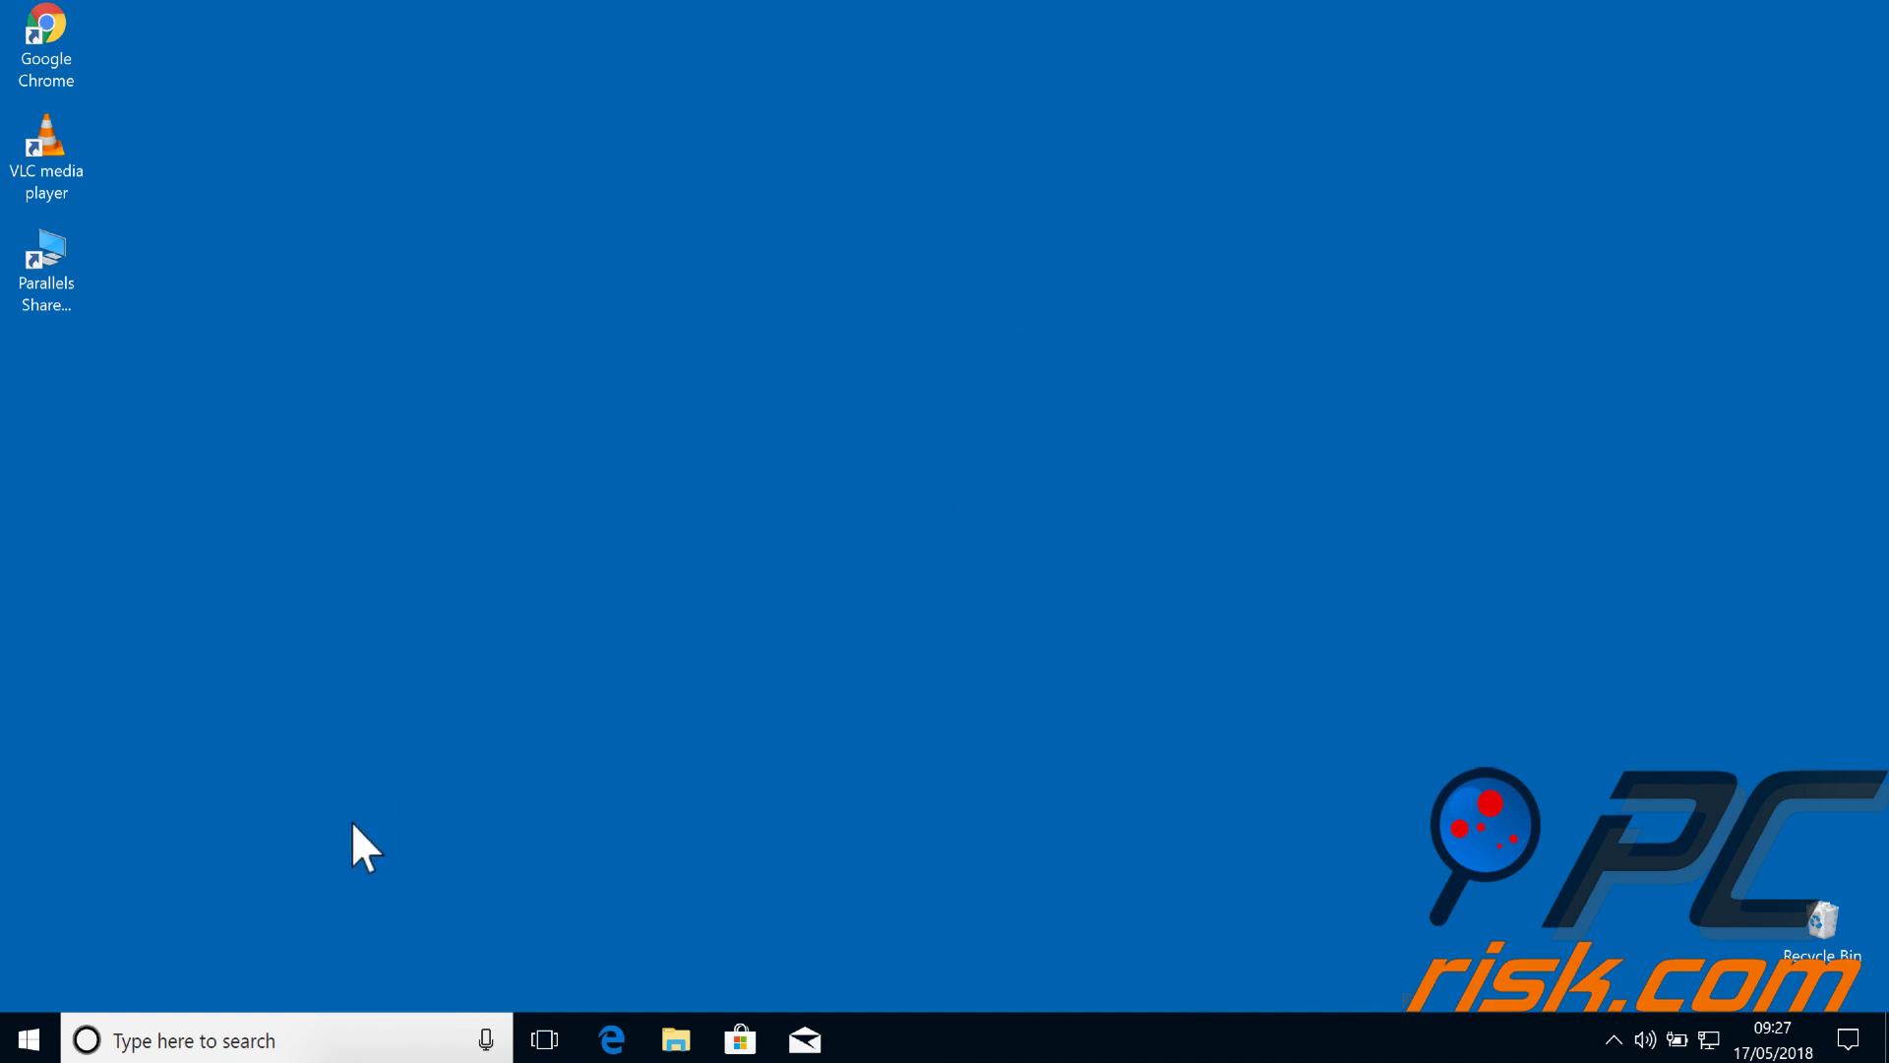
Find CCleaner with the Windows search and launch it with administrator approval.
left_click(296, 1032)
type("cc")
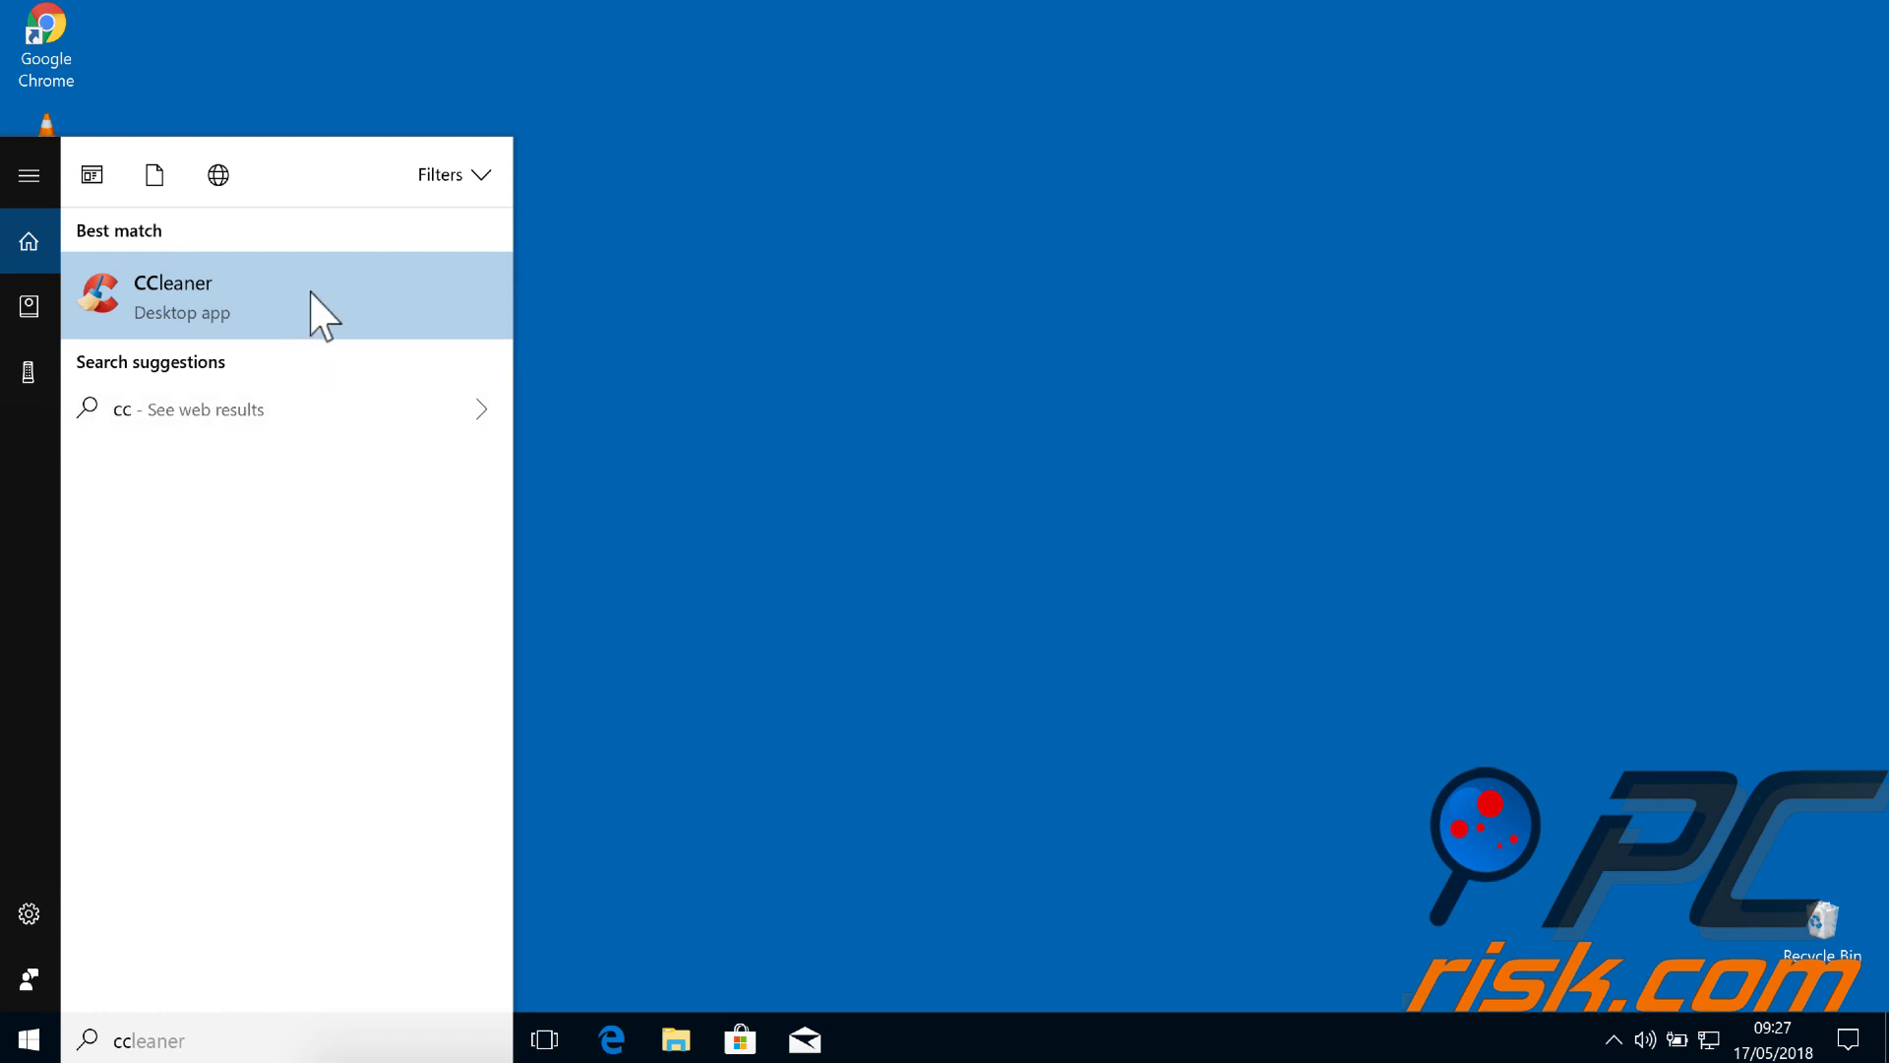
left_click(311, 294)
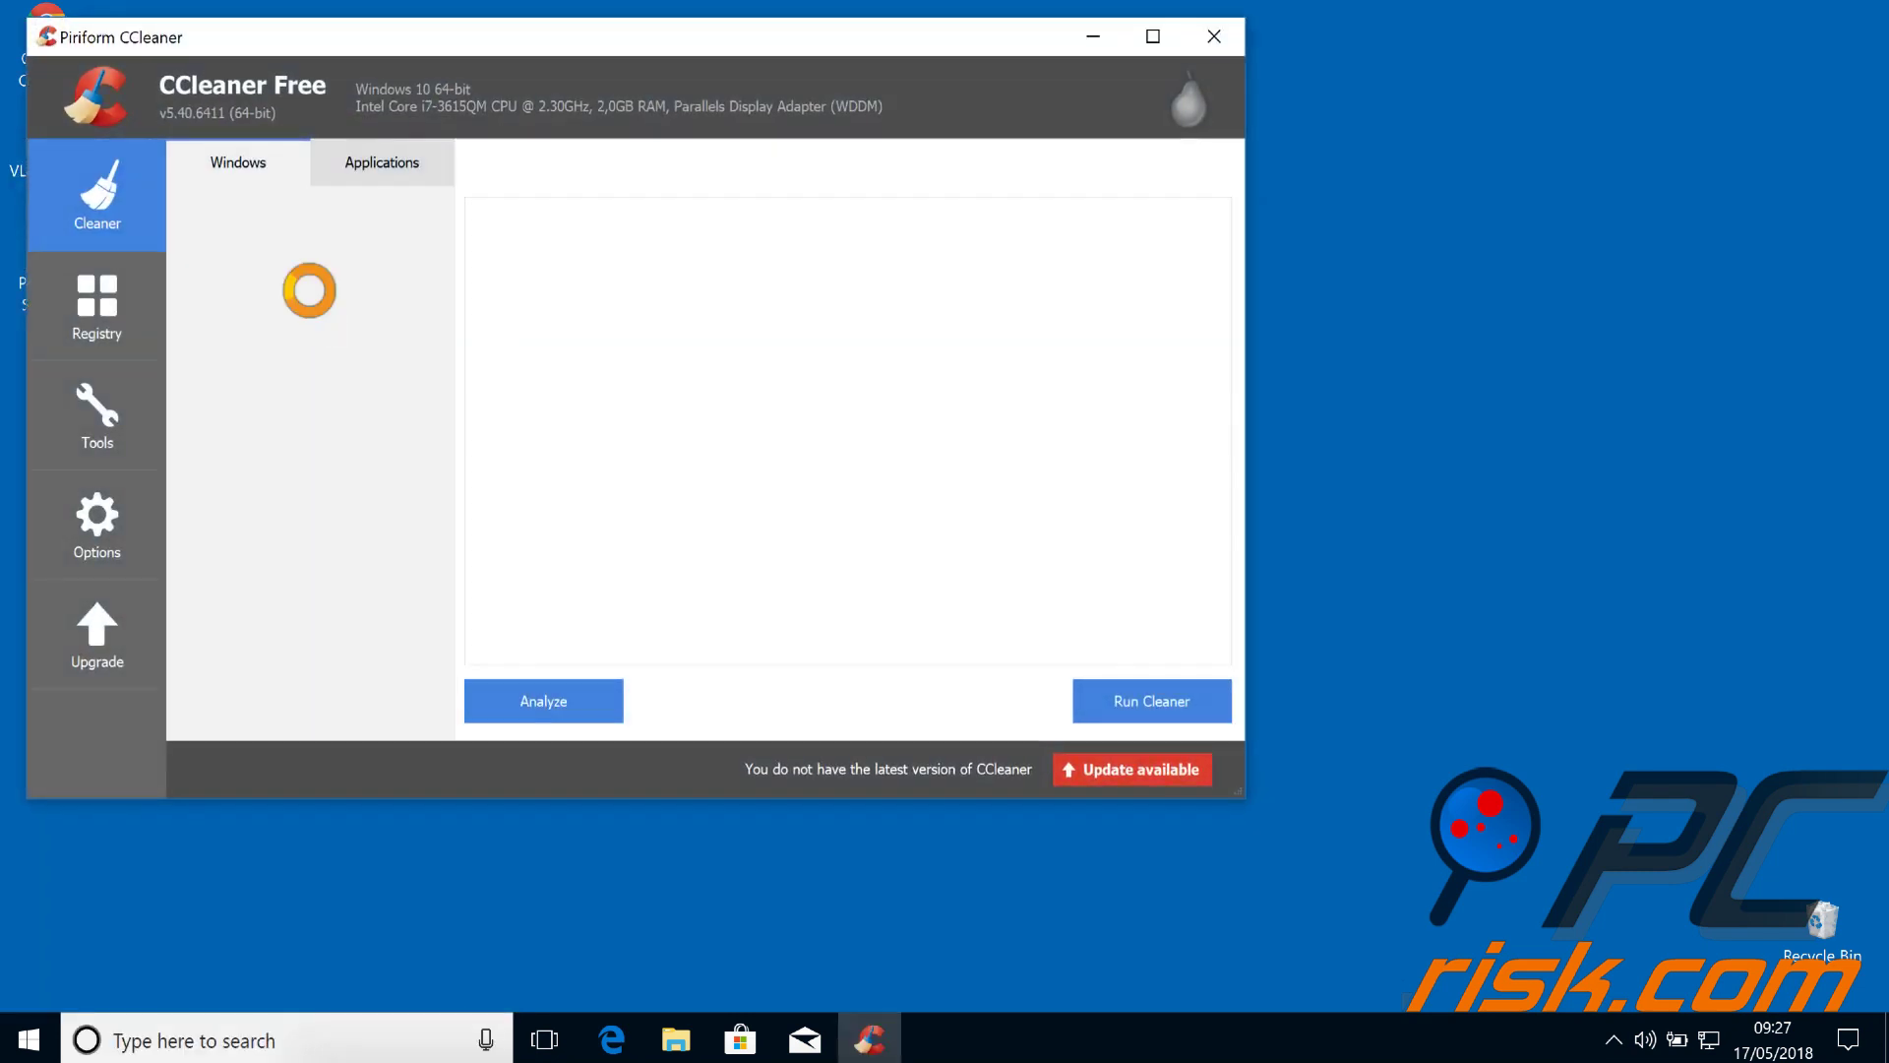
left_click(774, 504)
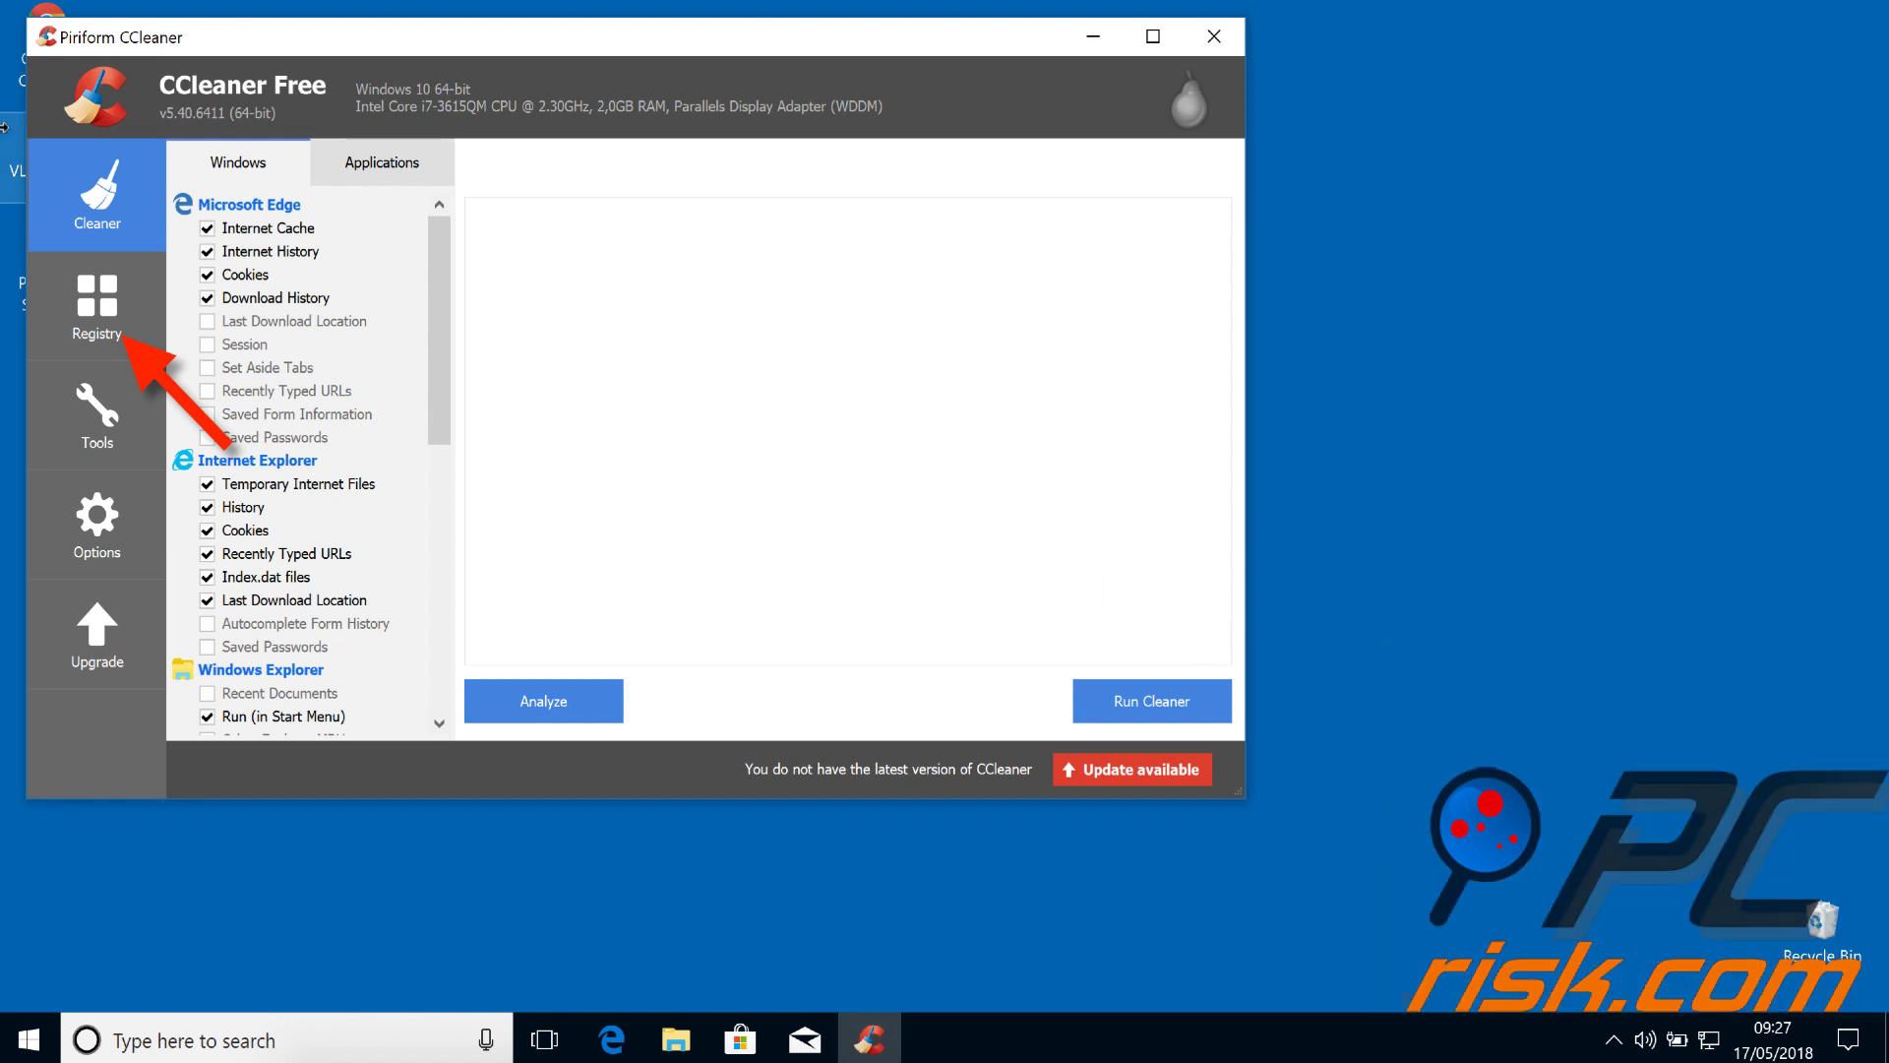
Scan the registry for issues with all categories included, and close CCleaner without fixing anything.
left_click(85, 307)
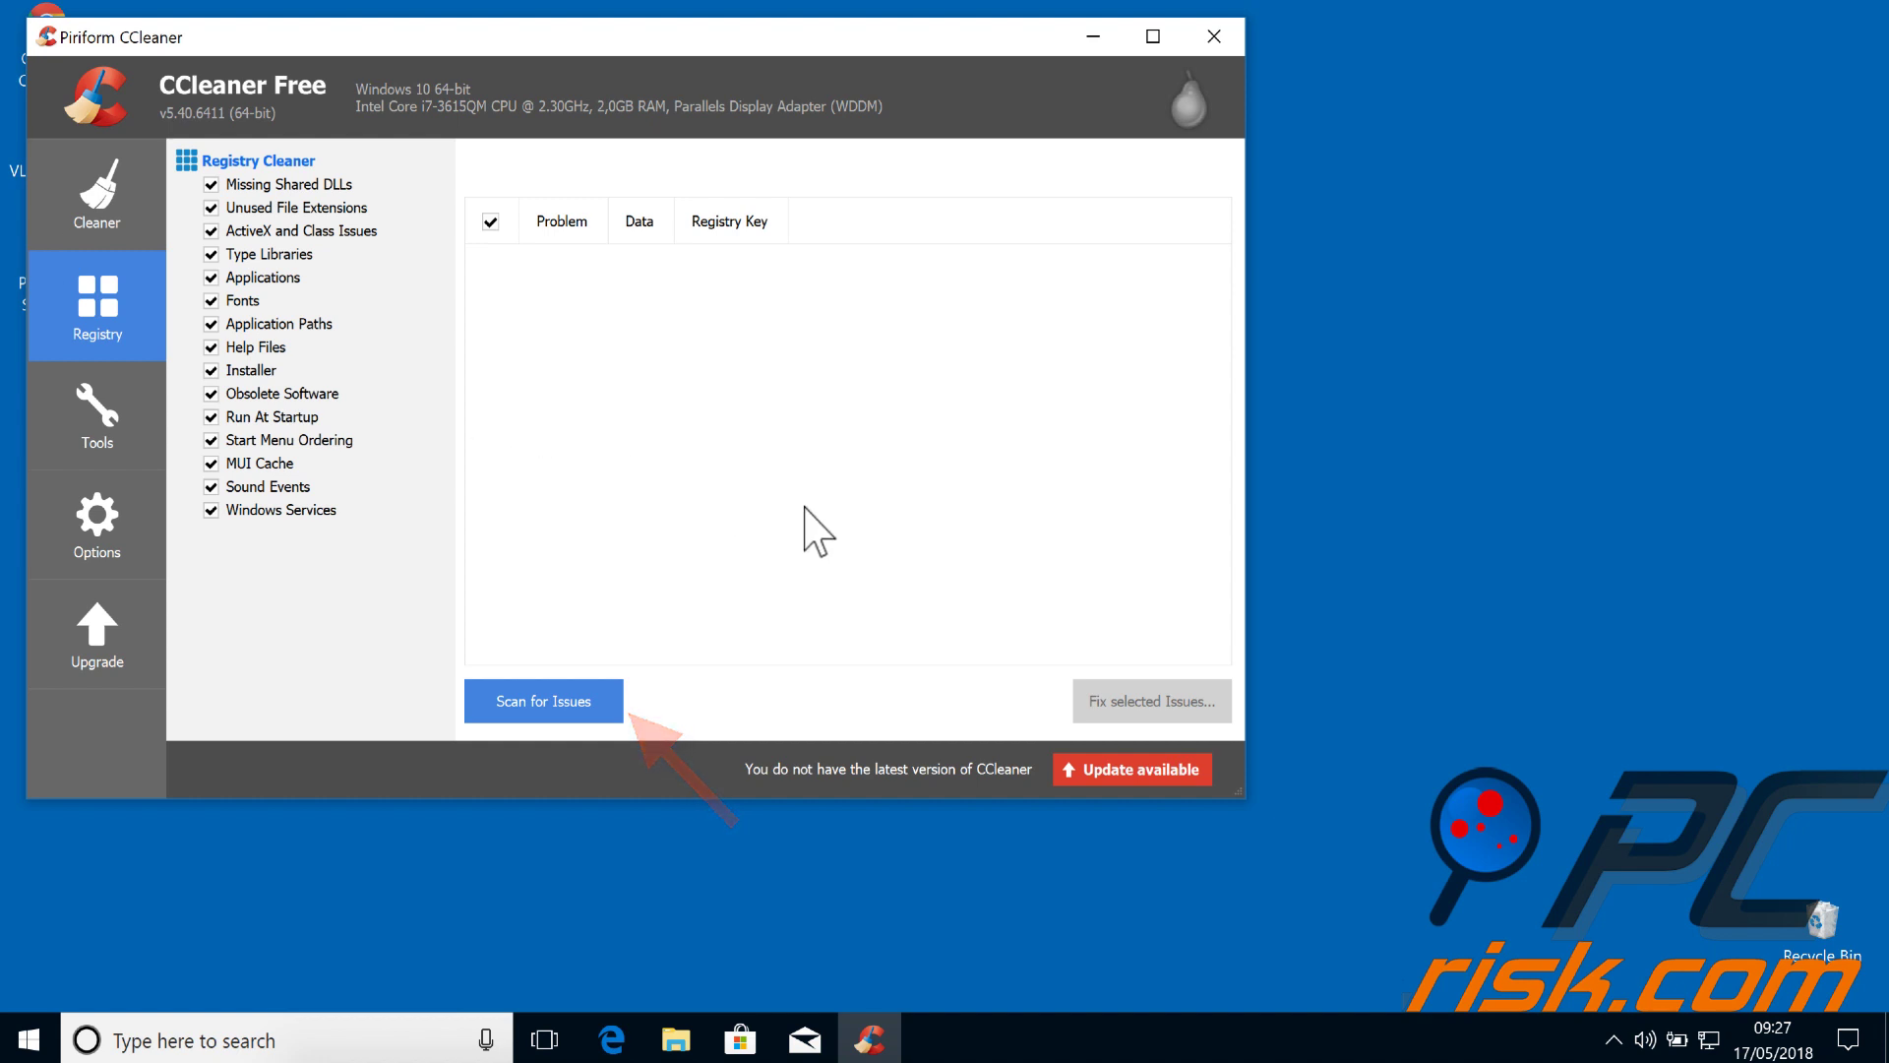
left_click(569, 704)
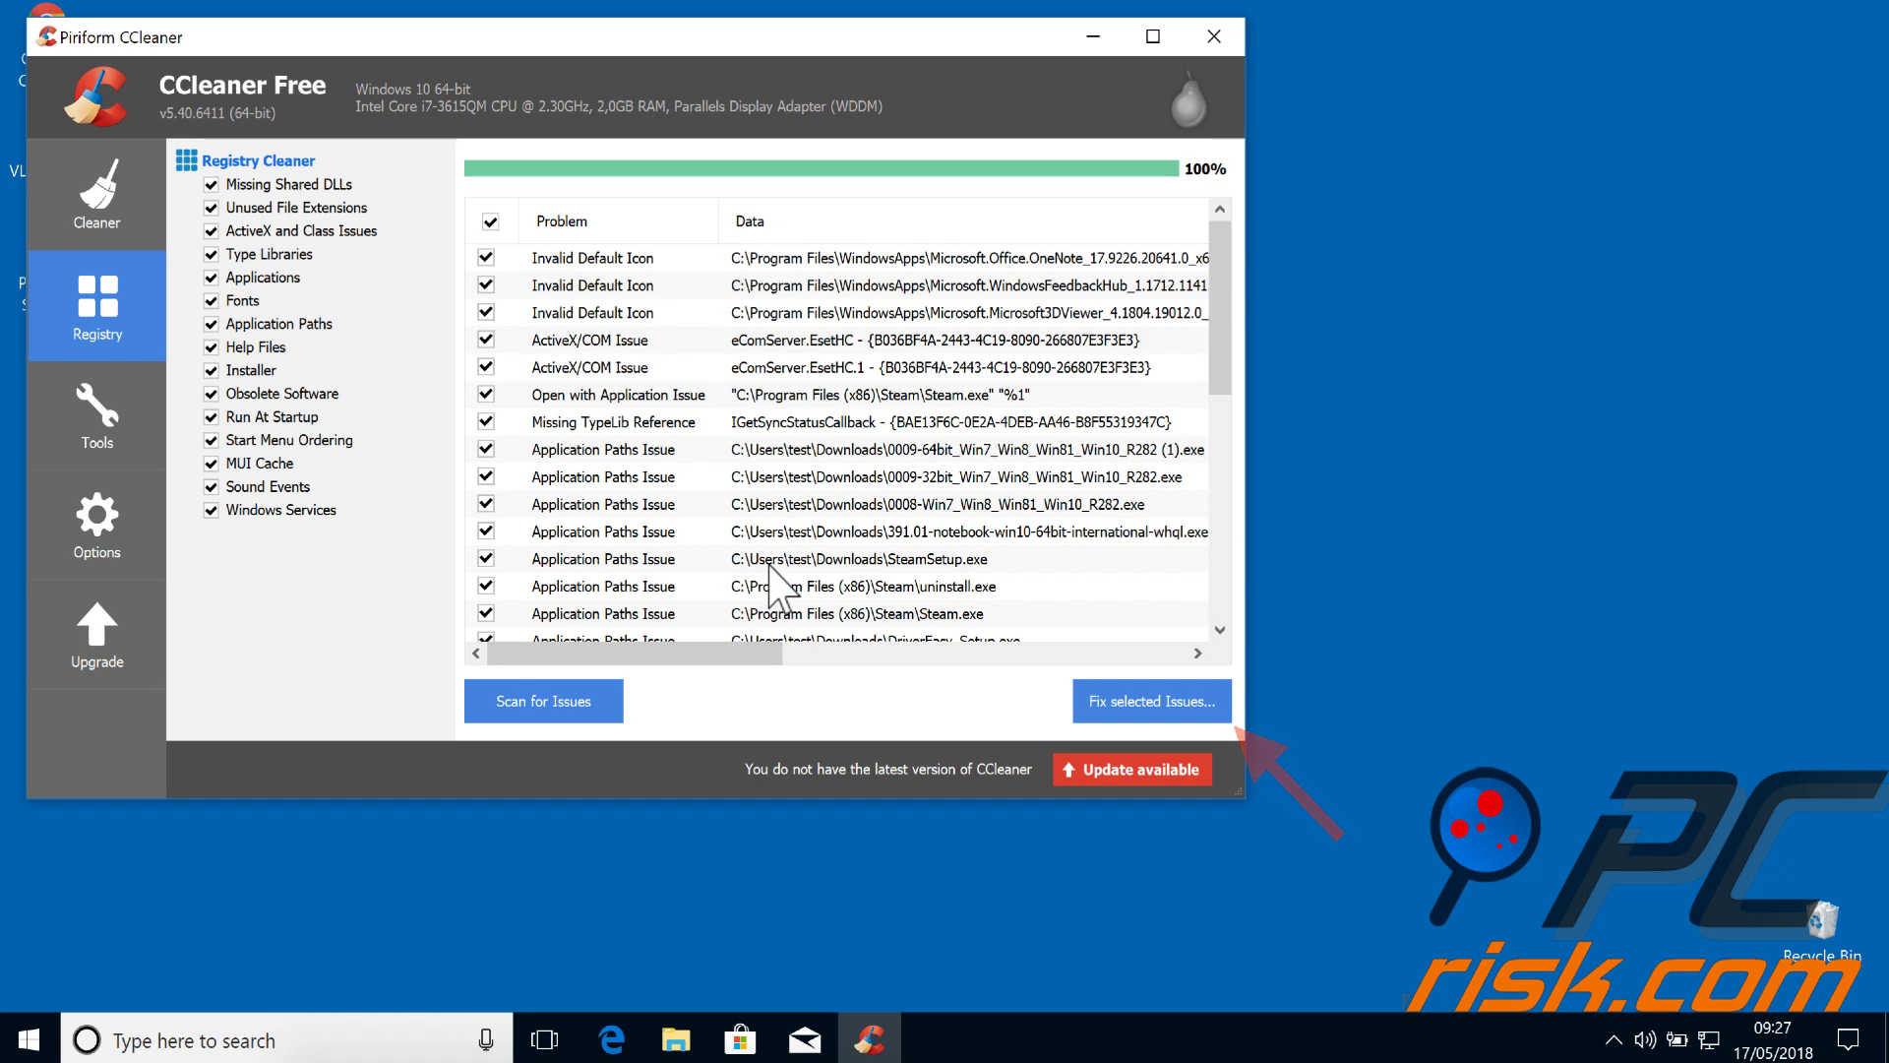
left_click(1213, 39)
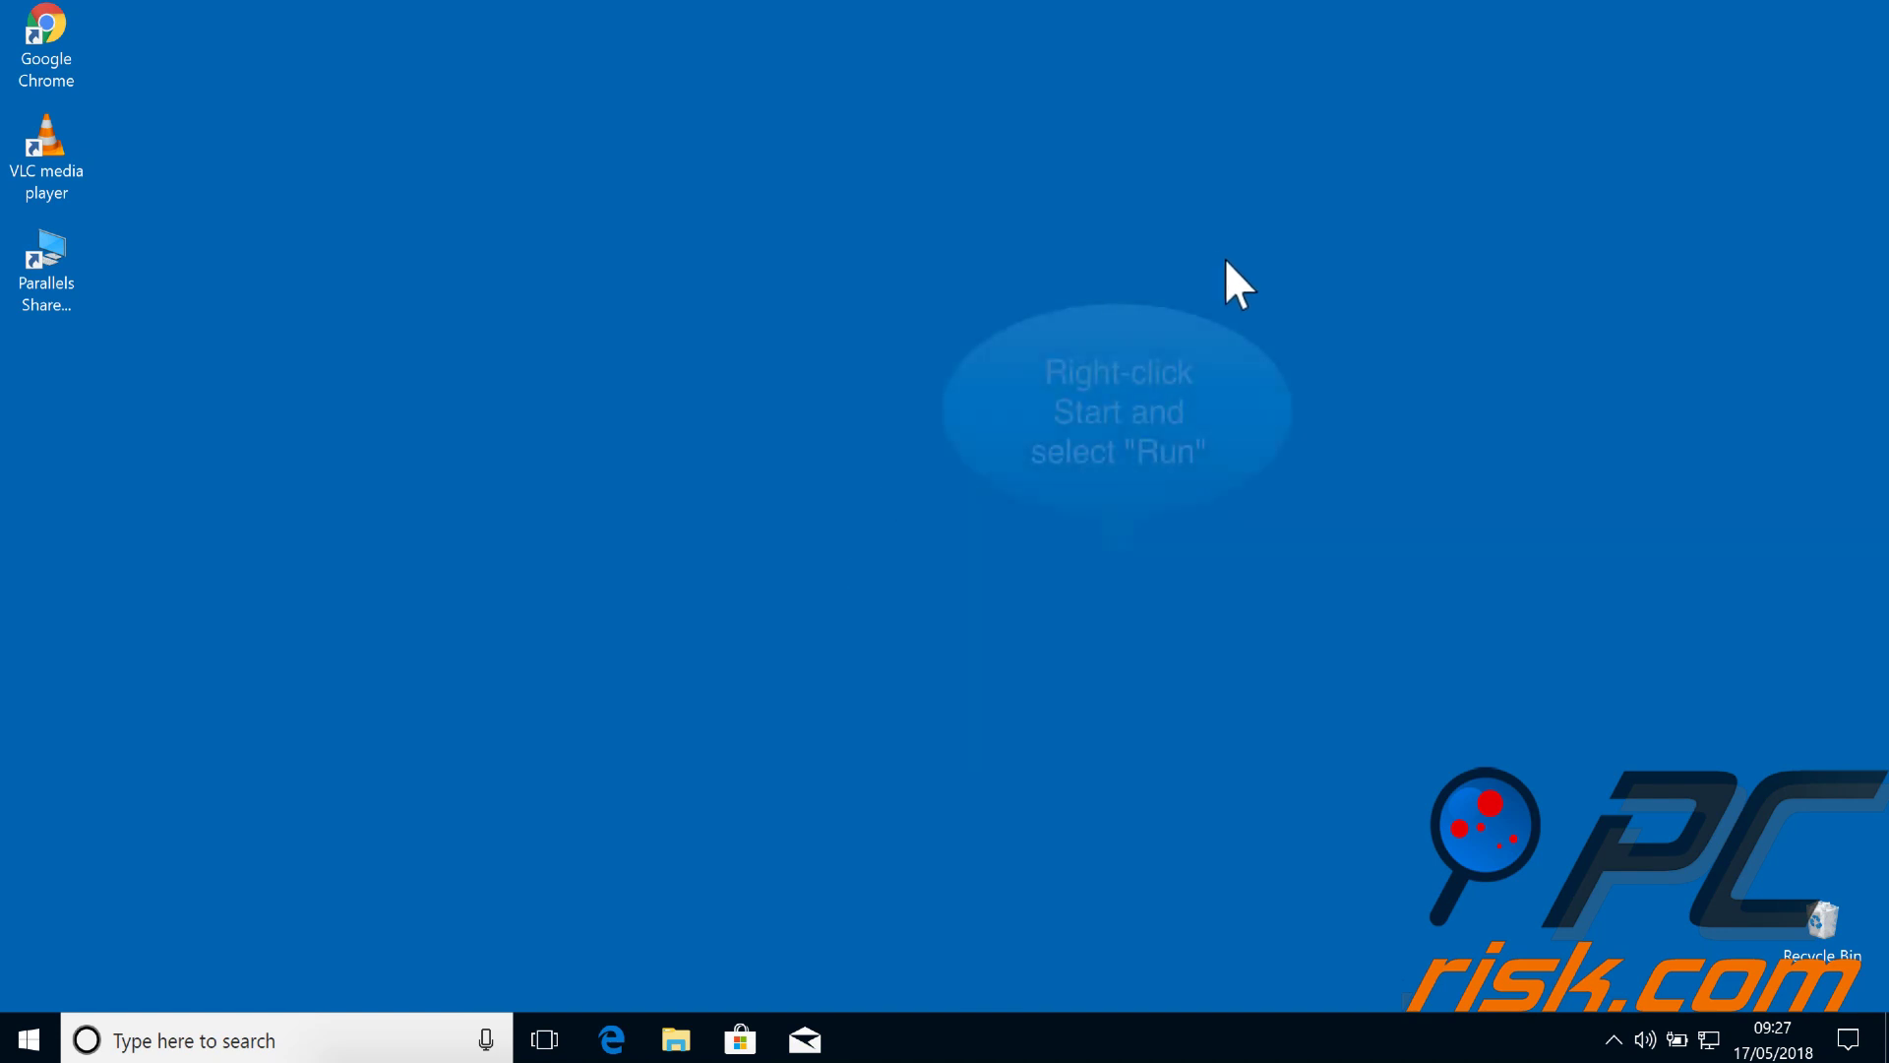
Open System Properties by running the command sysdm.cpl.
right_click(30, 1041)
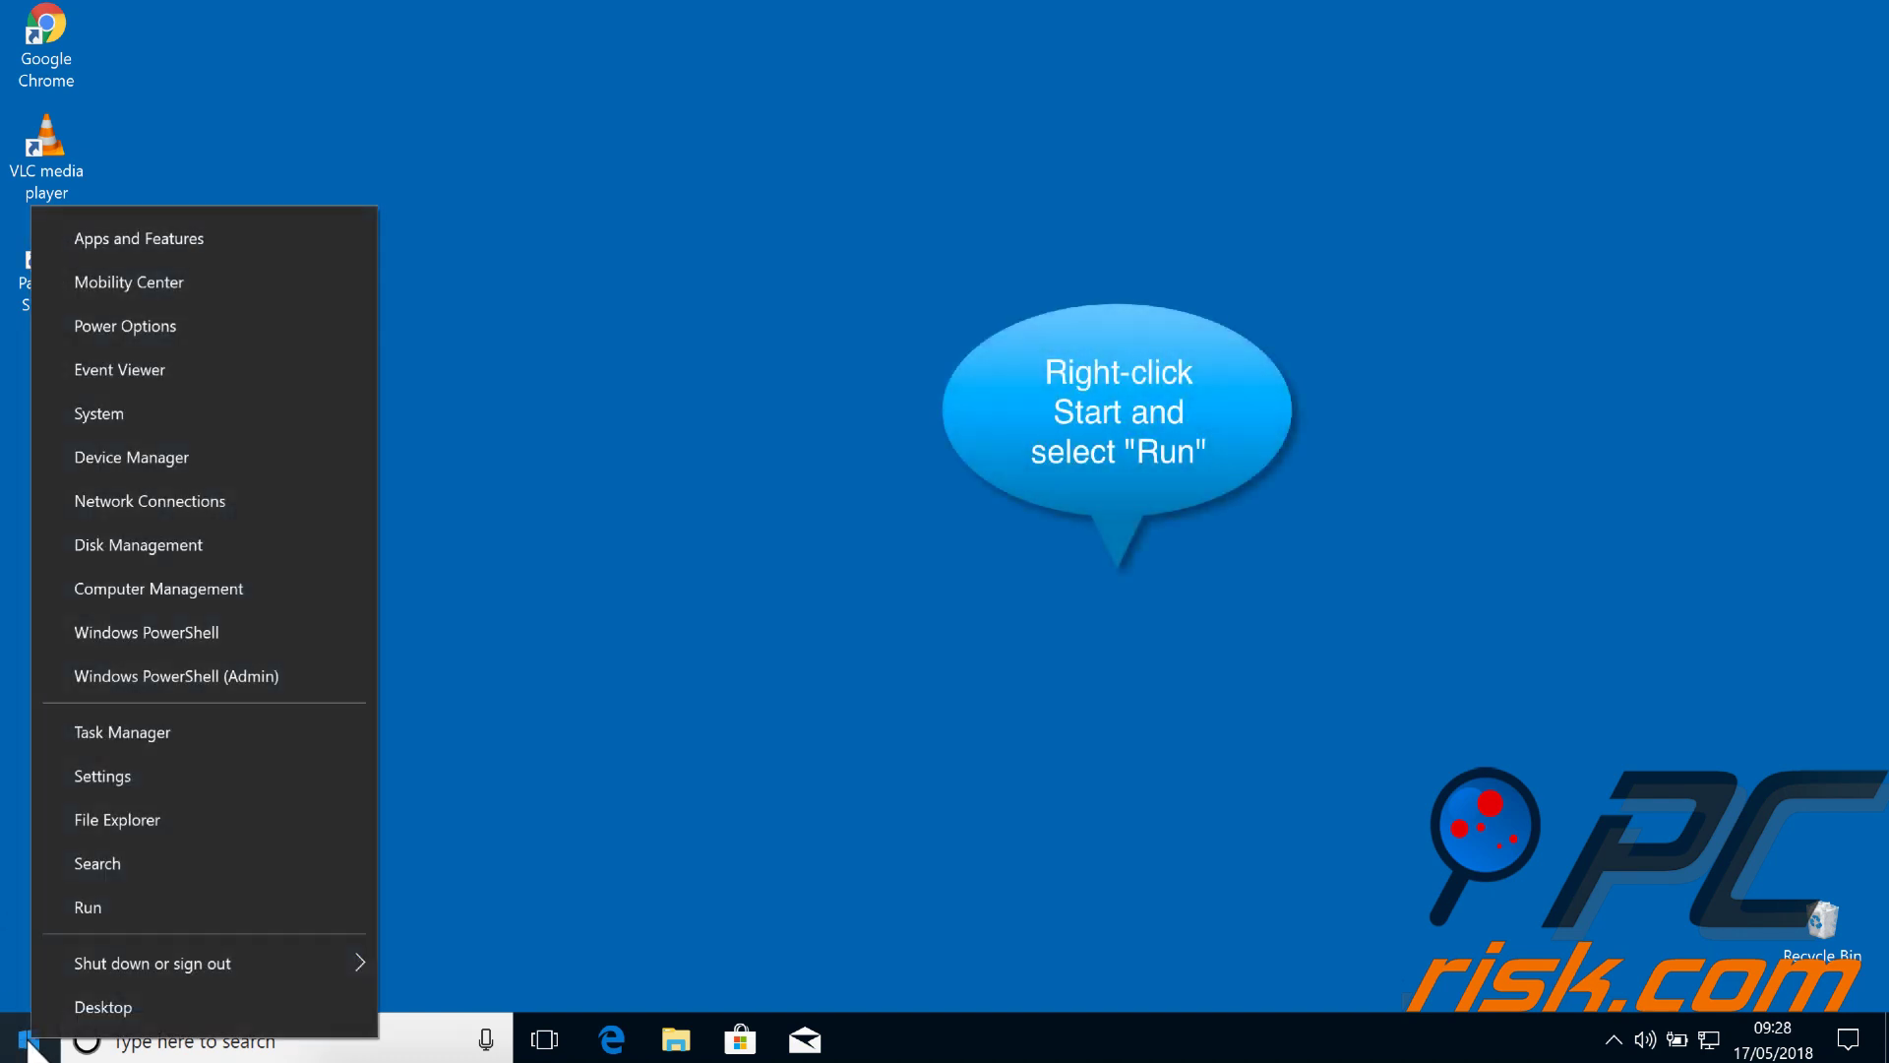
left_click(326, 911)
left_click(279, 863)
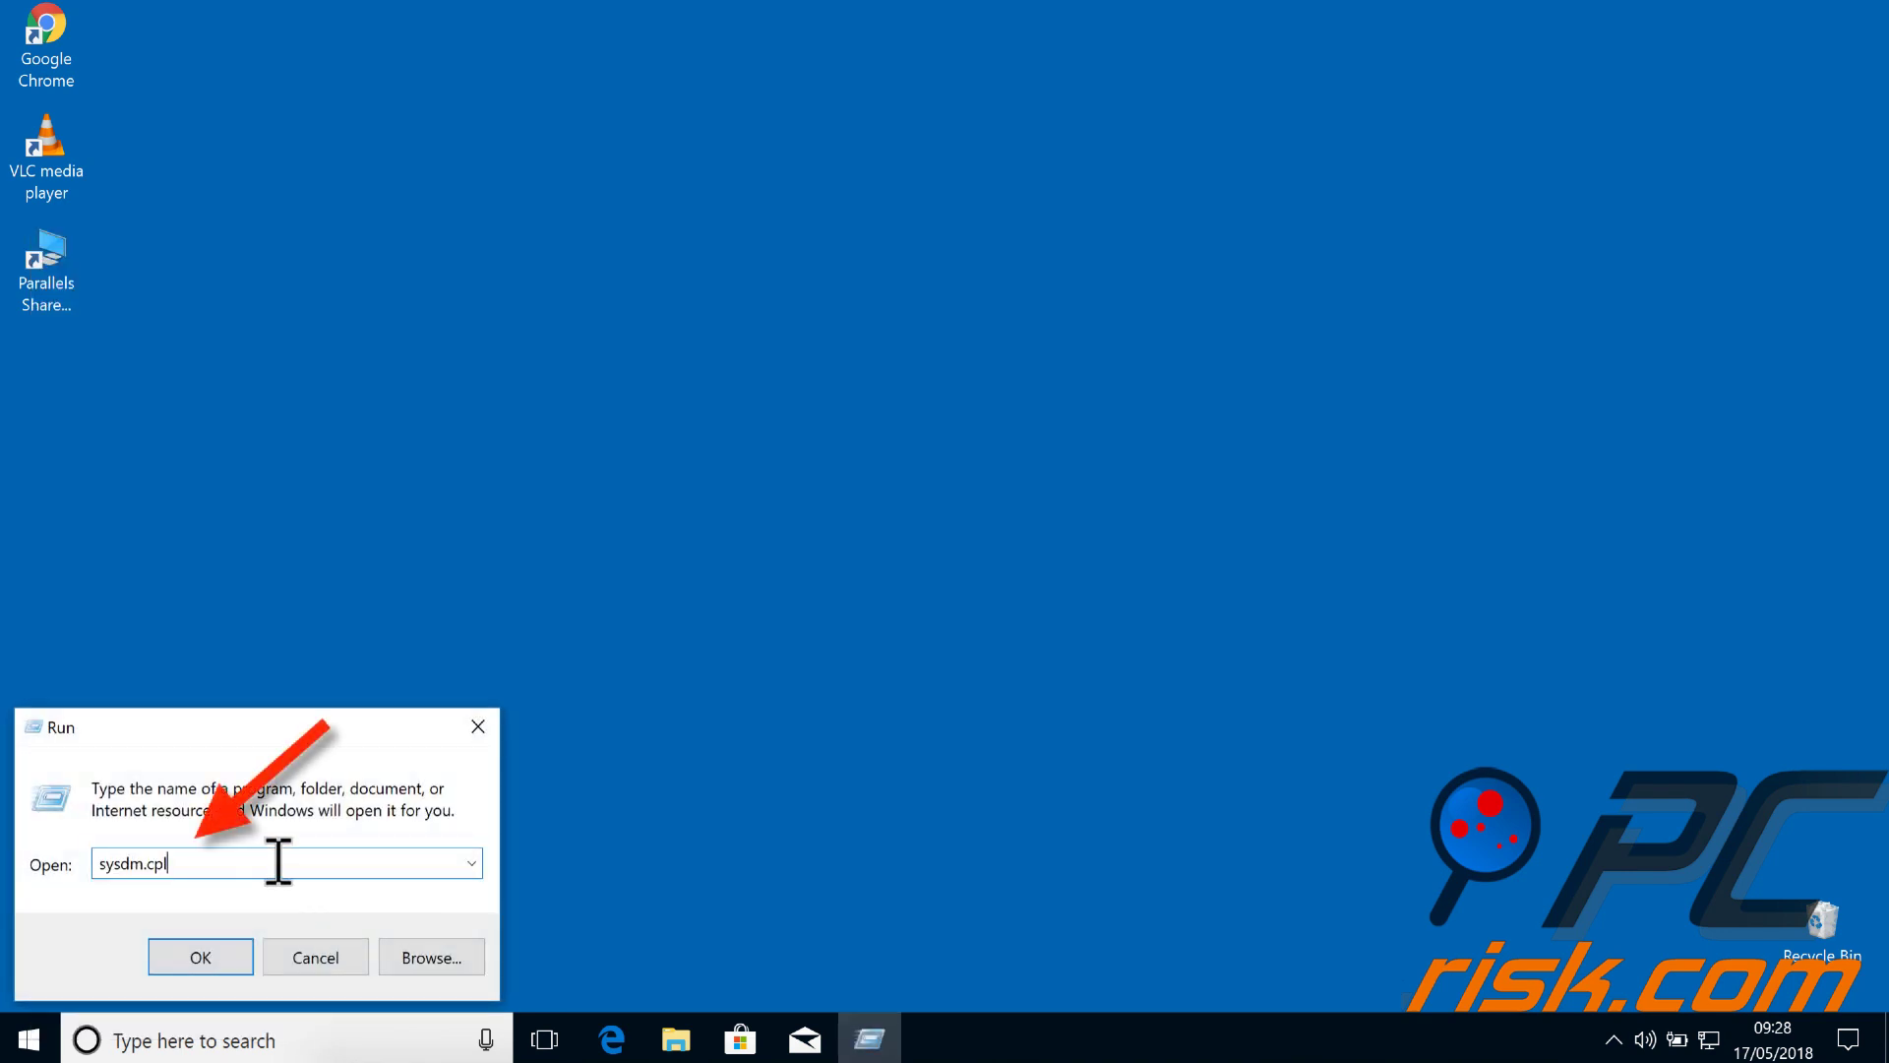
left_click_drag(278, 863, 92, 860)
left_click(198, 860)
left_click(204, 958)
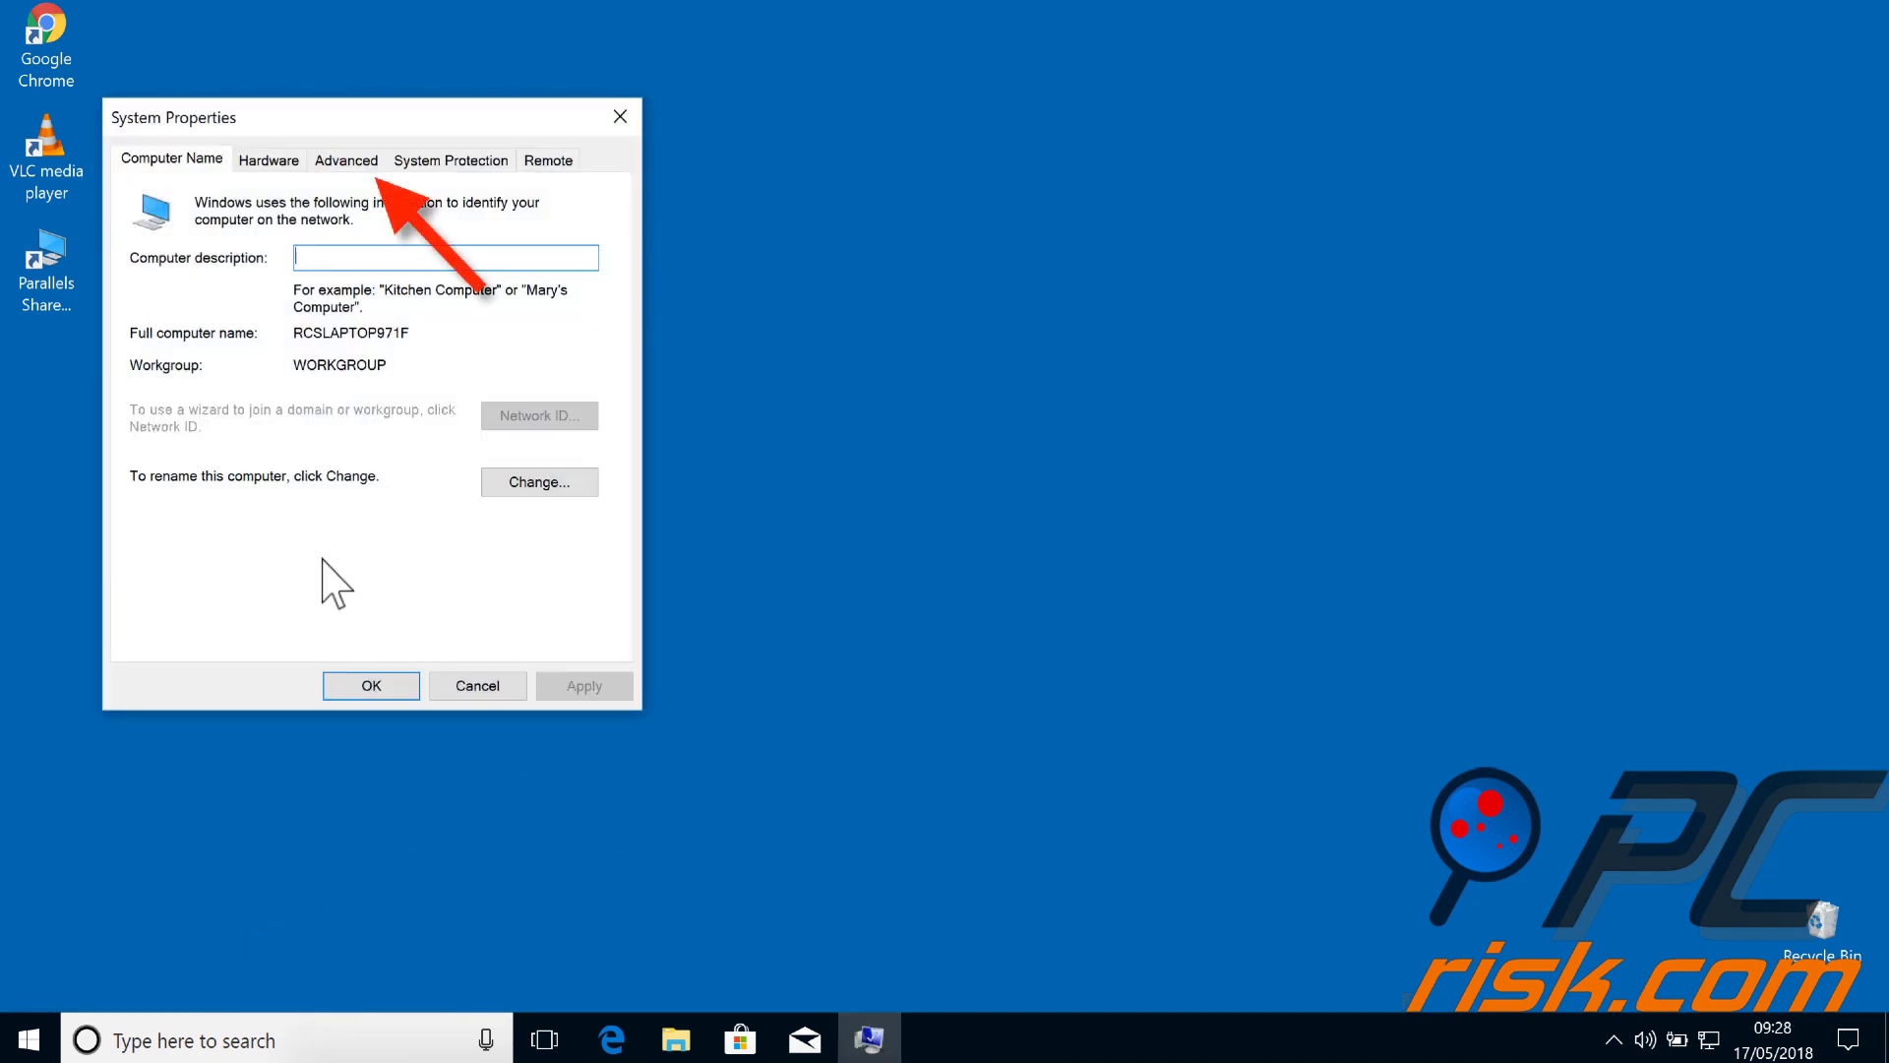
In the advanced performance settings, choose to turn on Data Execution Prevention for all programs and services except selected ones.
left_click(356, 164)
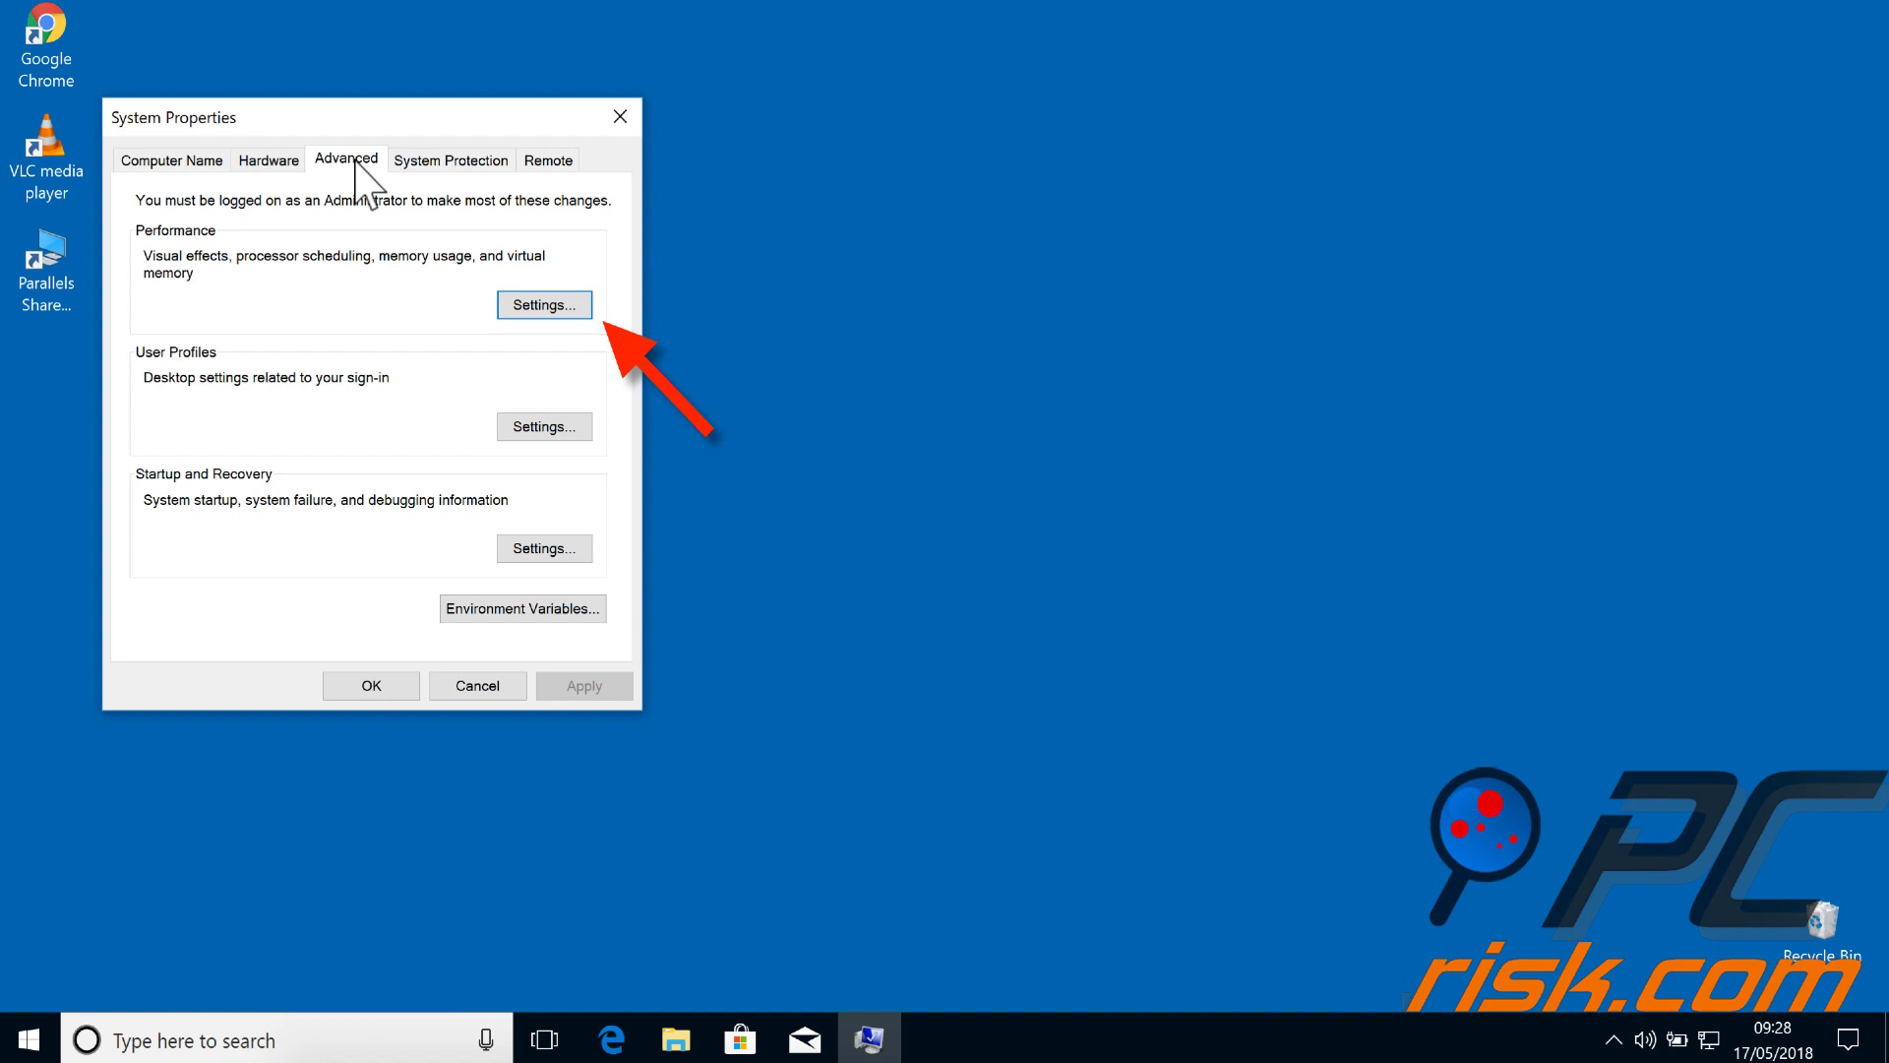
left_click(574, 310)
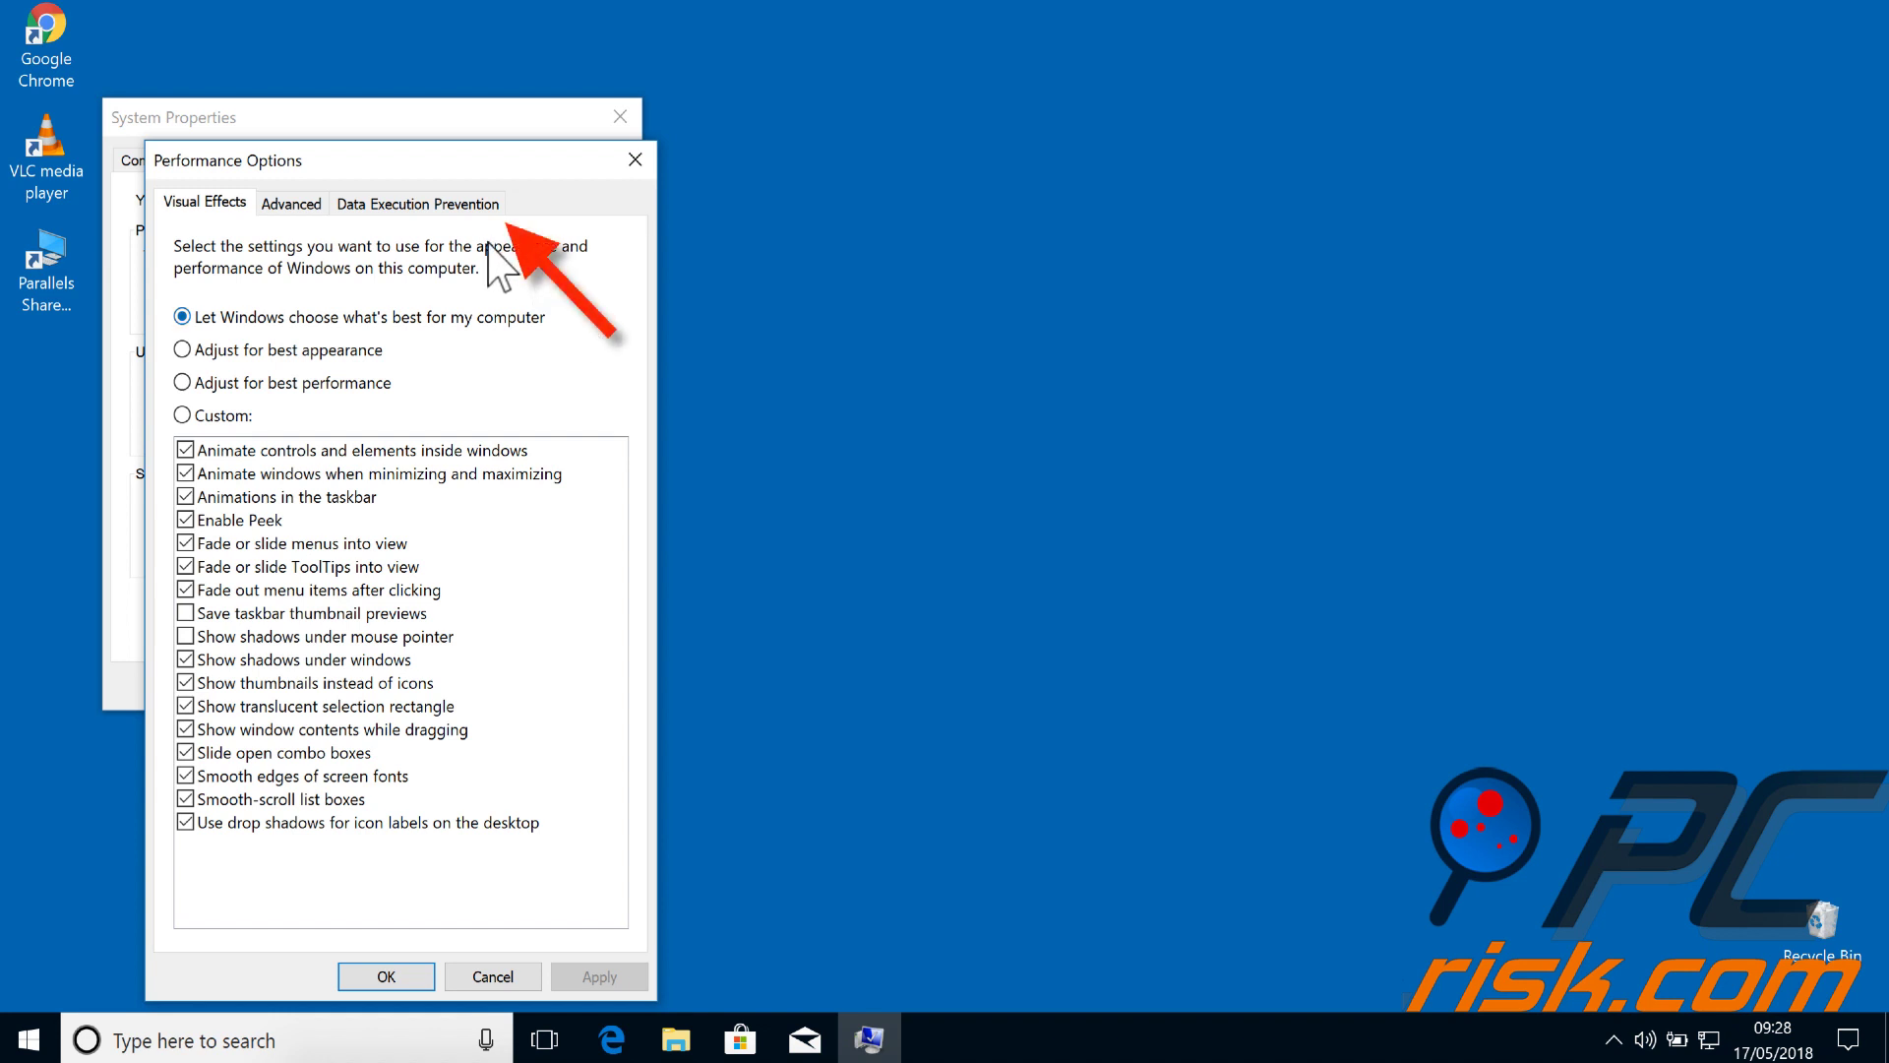
left_click(482, 202)
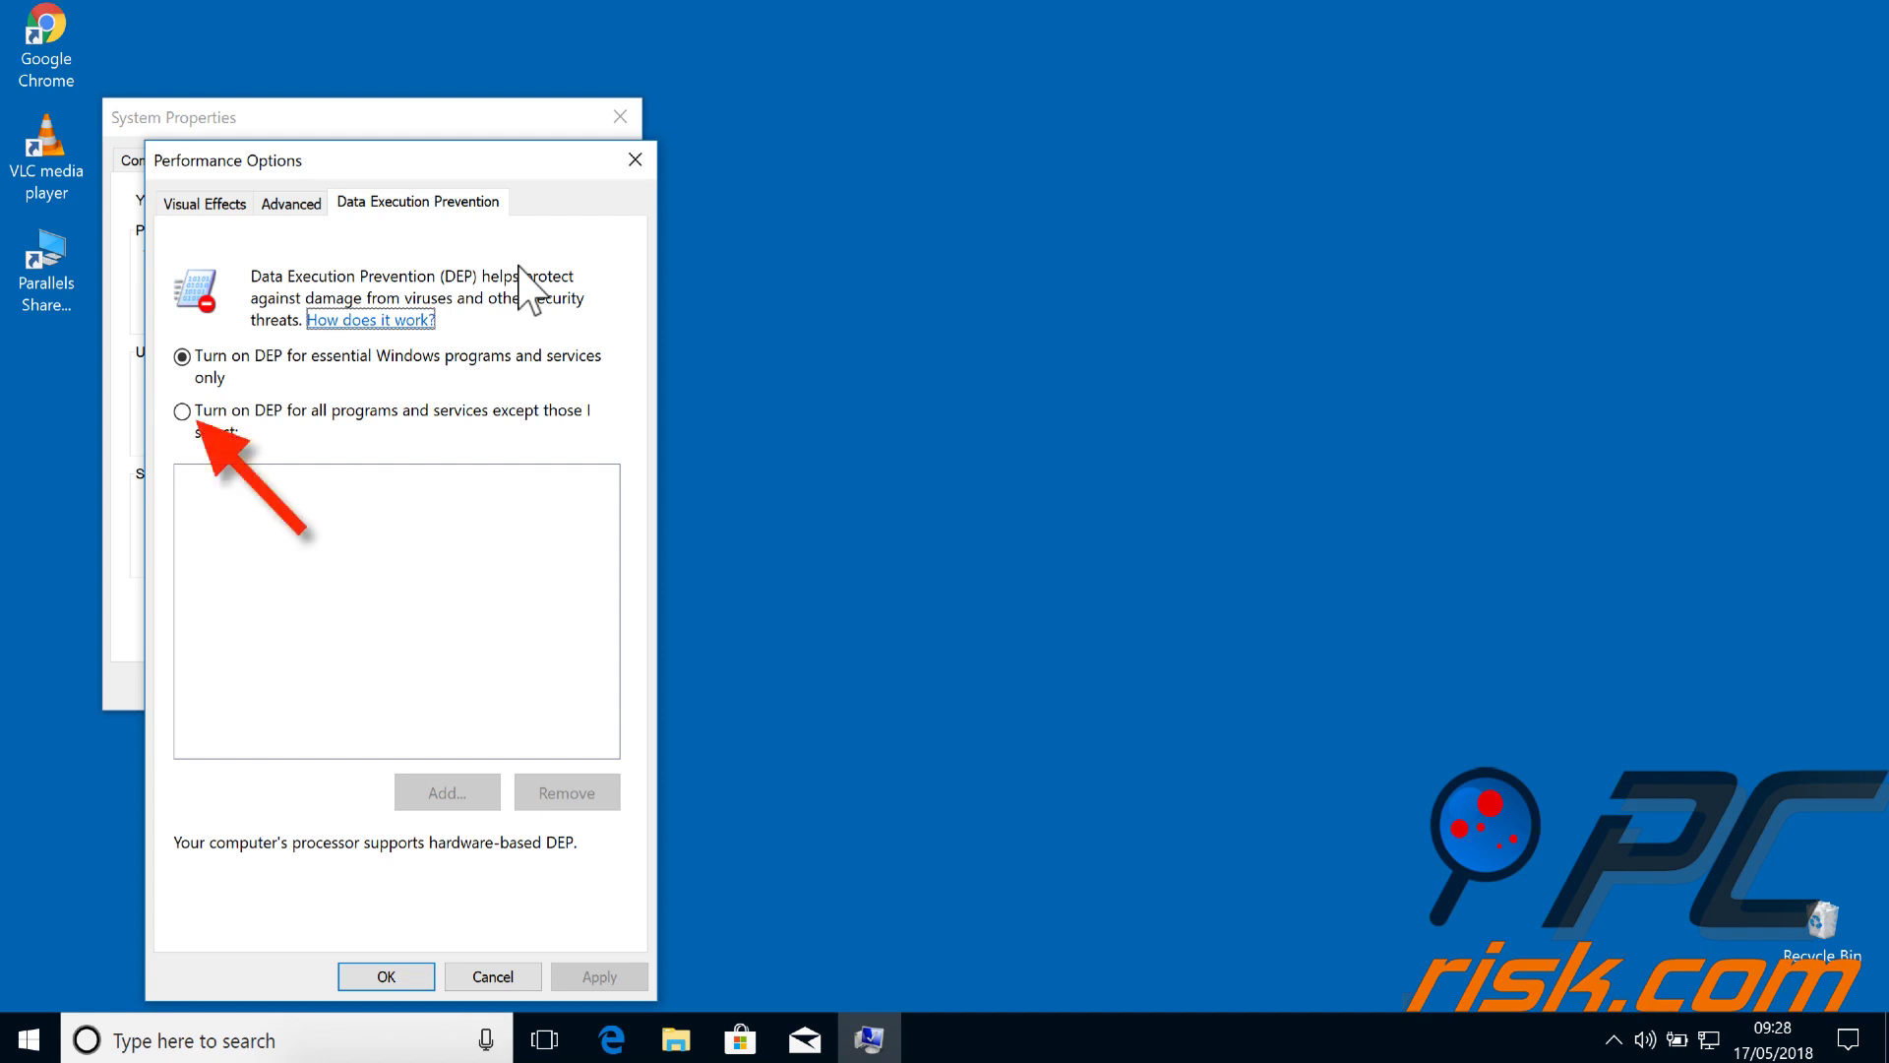
left_click(183, 412)
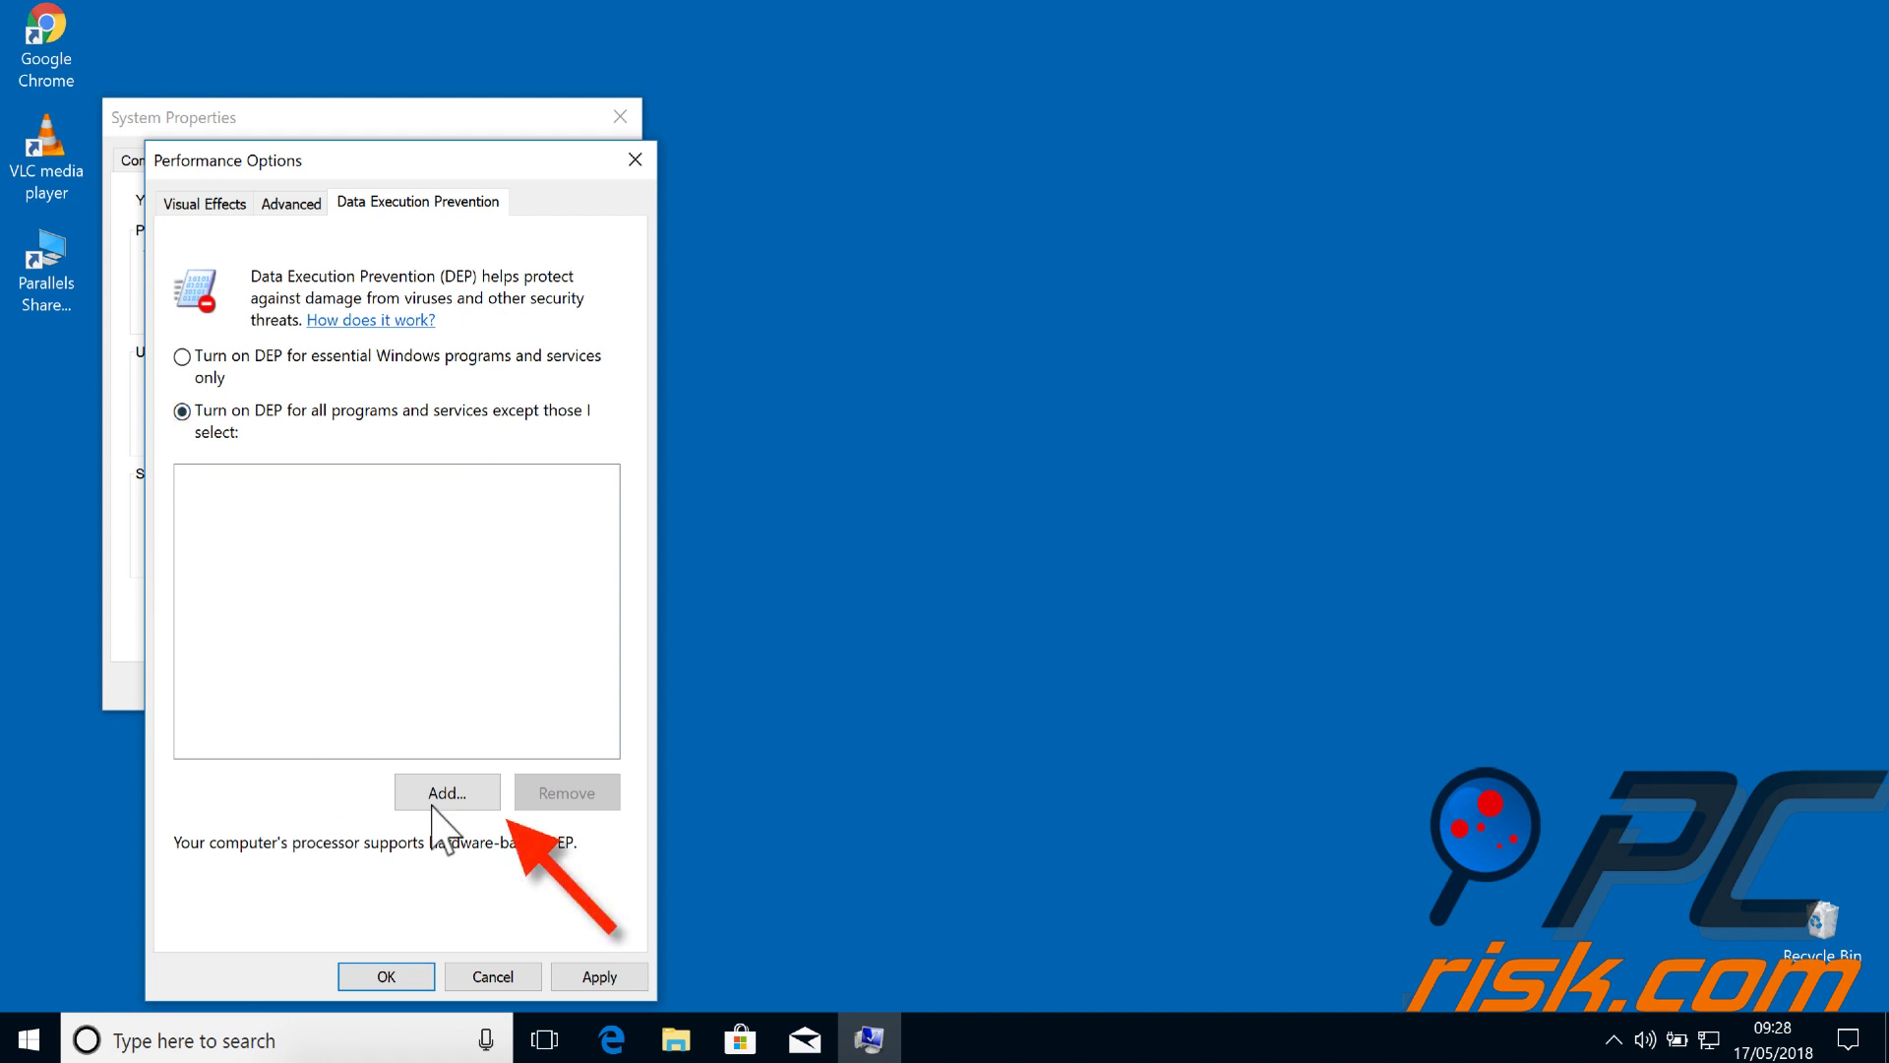
Browse up to Local Disk (C:) for an executable to exempt from DEP, cancel the selection and close the system dialogs without applying.
left_click(474, 799)
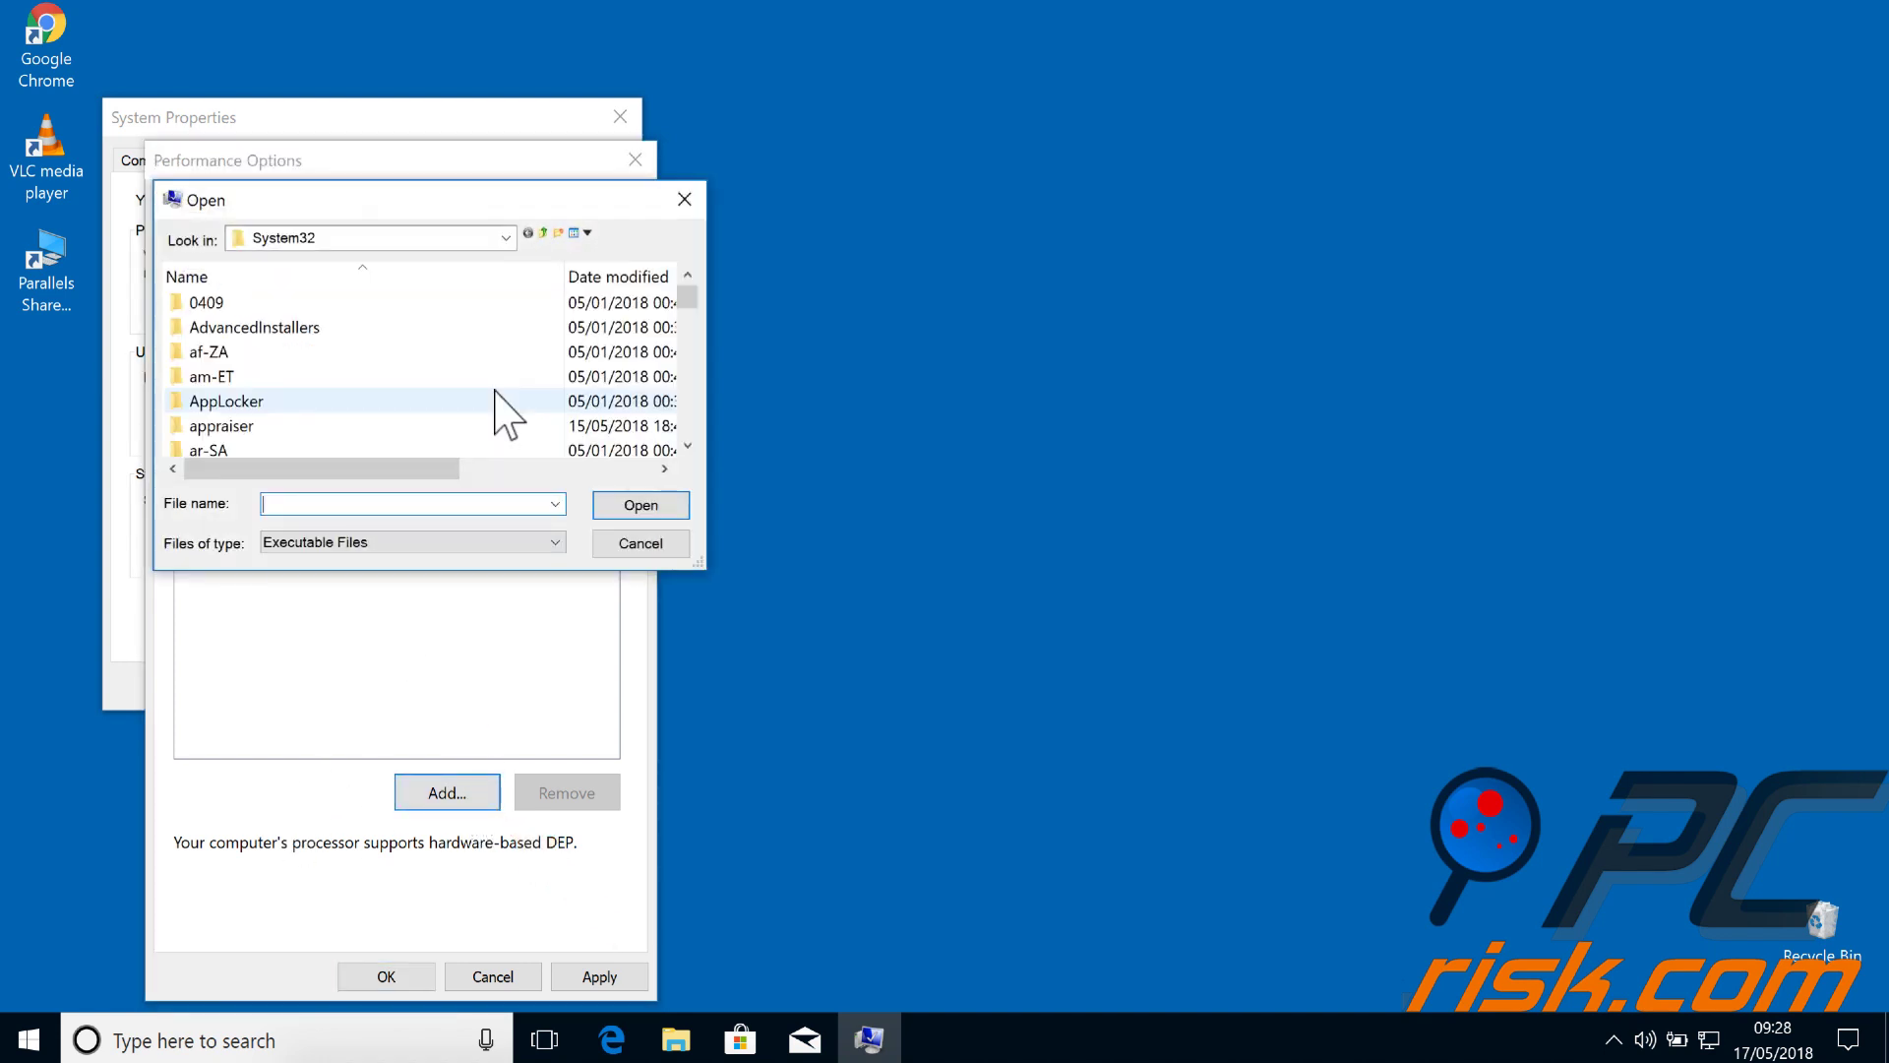
scroll(462, 433, "down", 1)
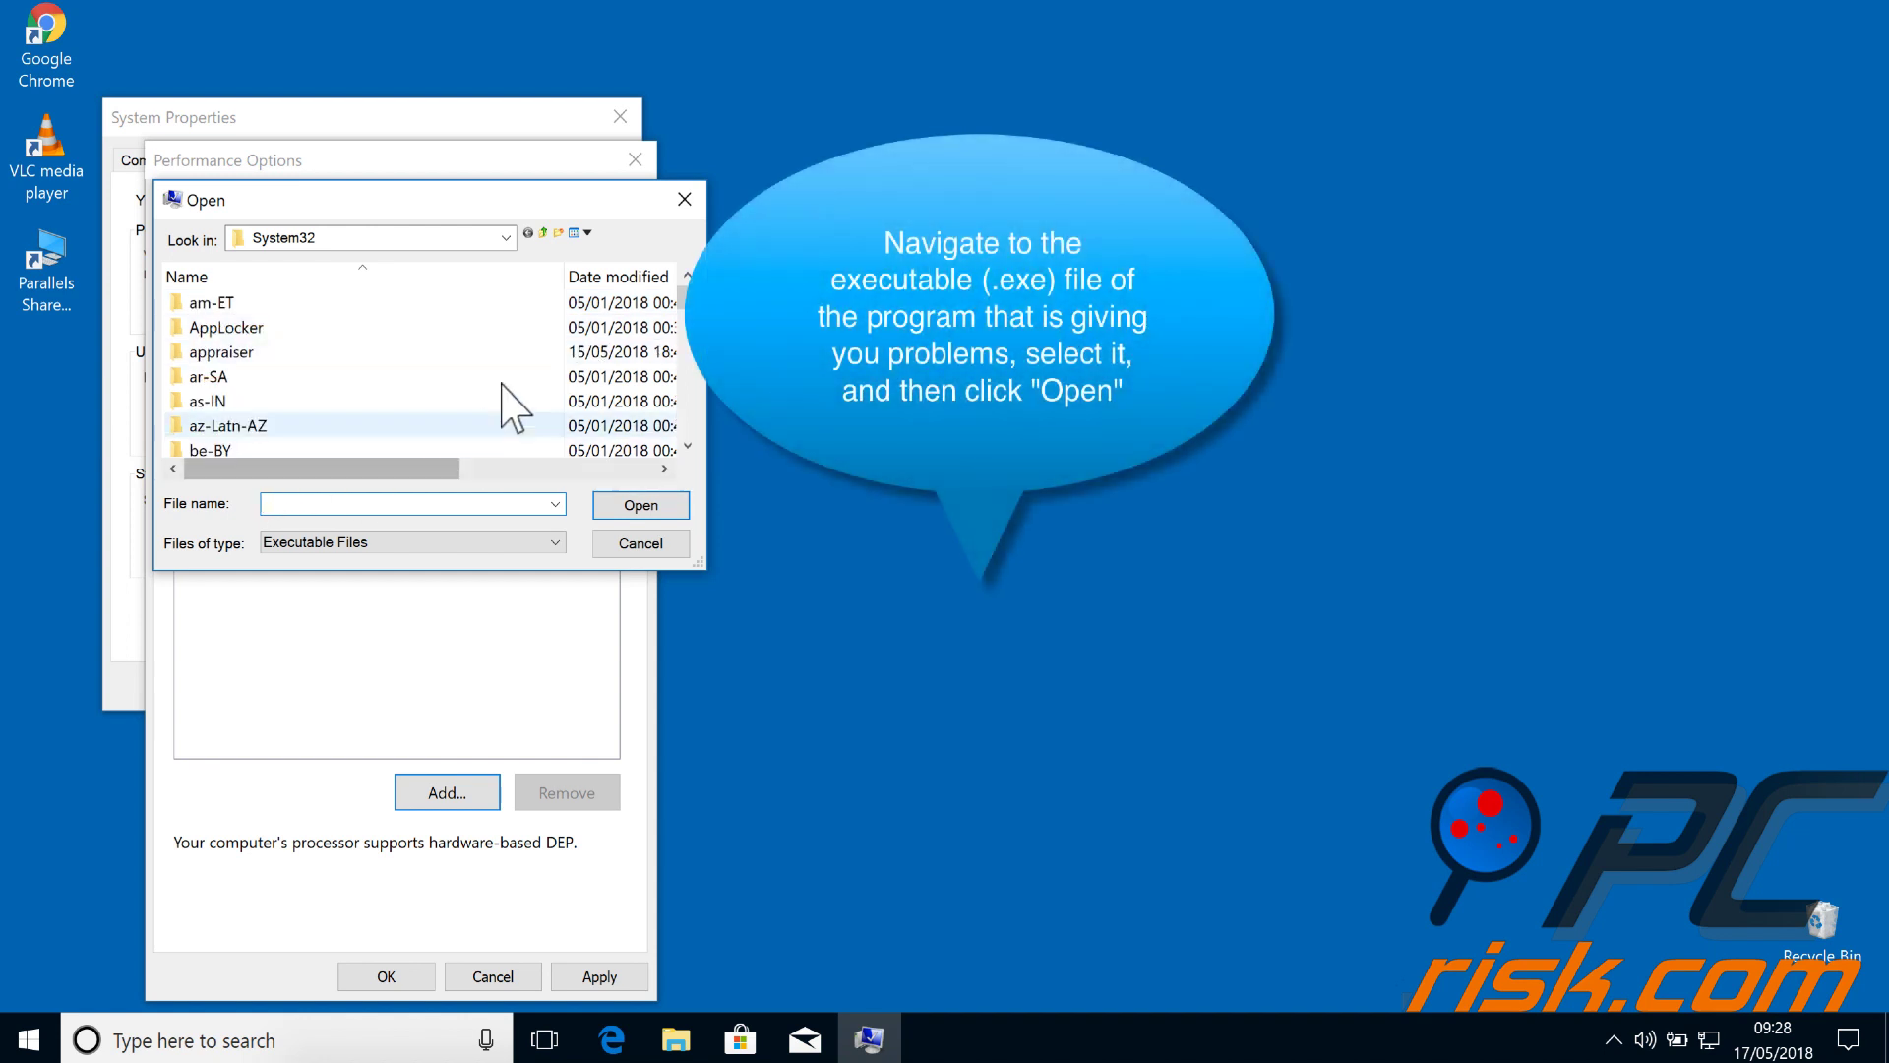
left_click(543, 234)
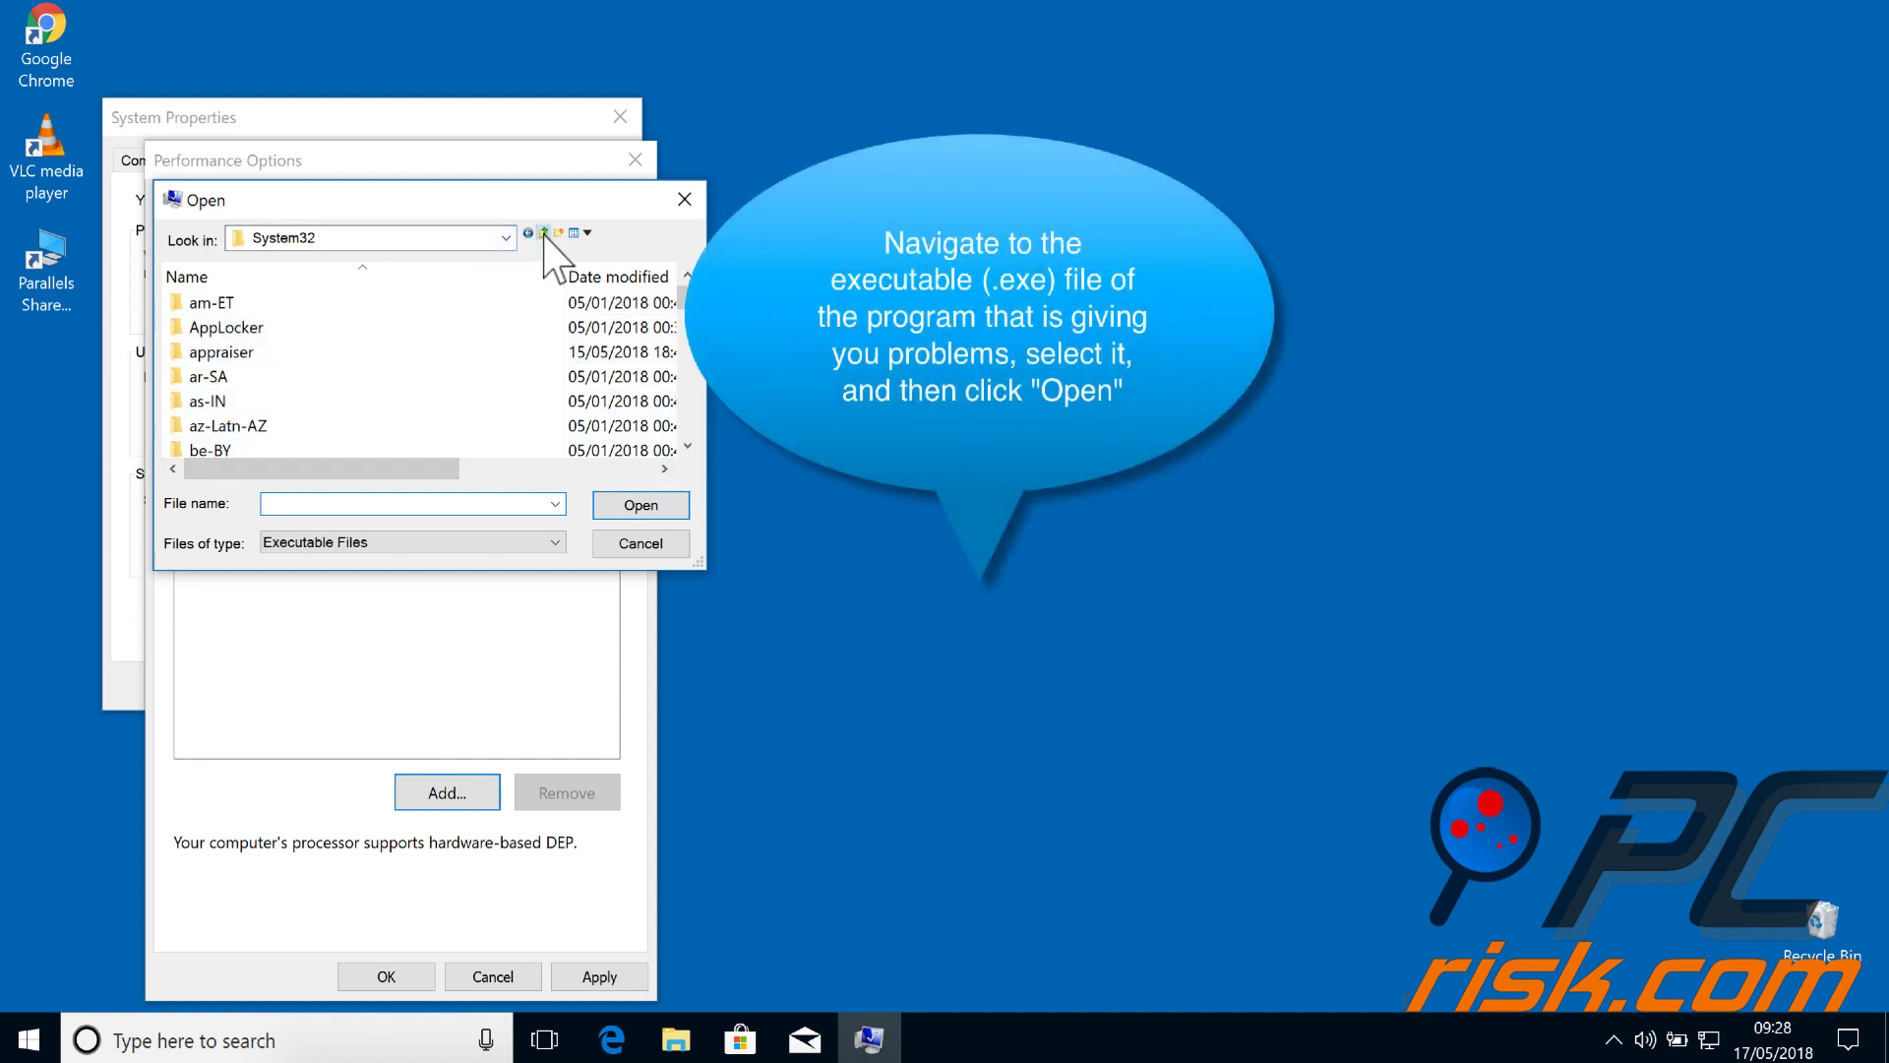
left_click(544, 233)
scroll(371, 405, "down", 1)
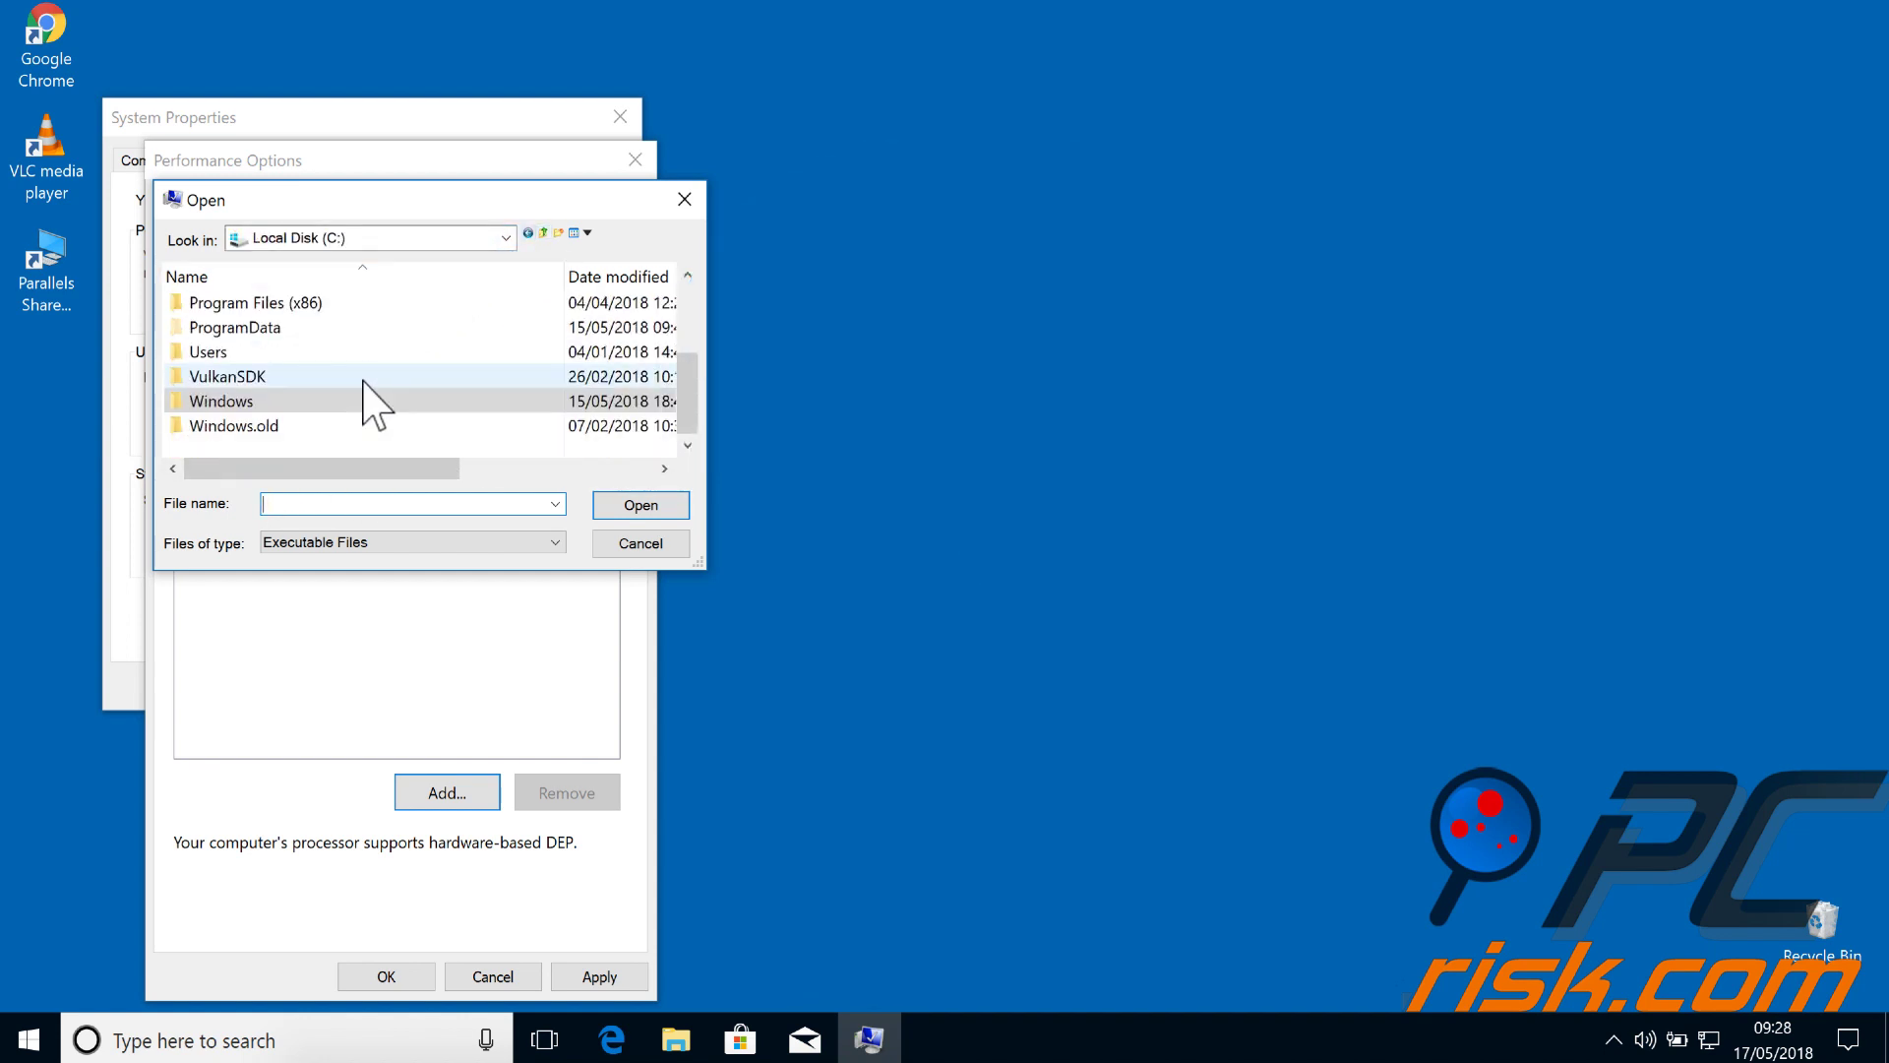
scroll(394, 408, "up", 2)
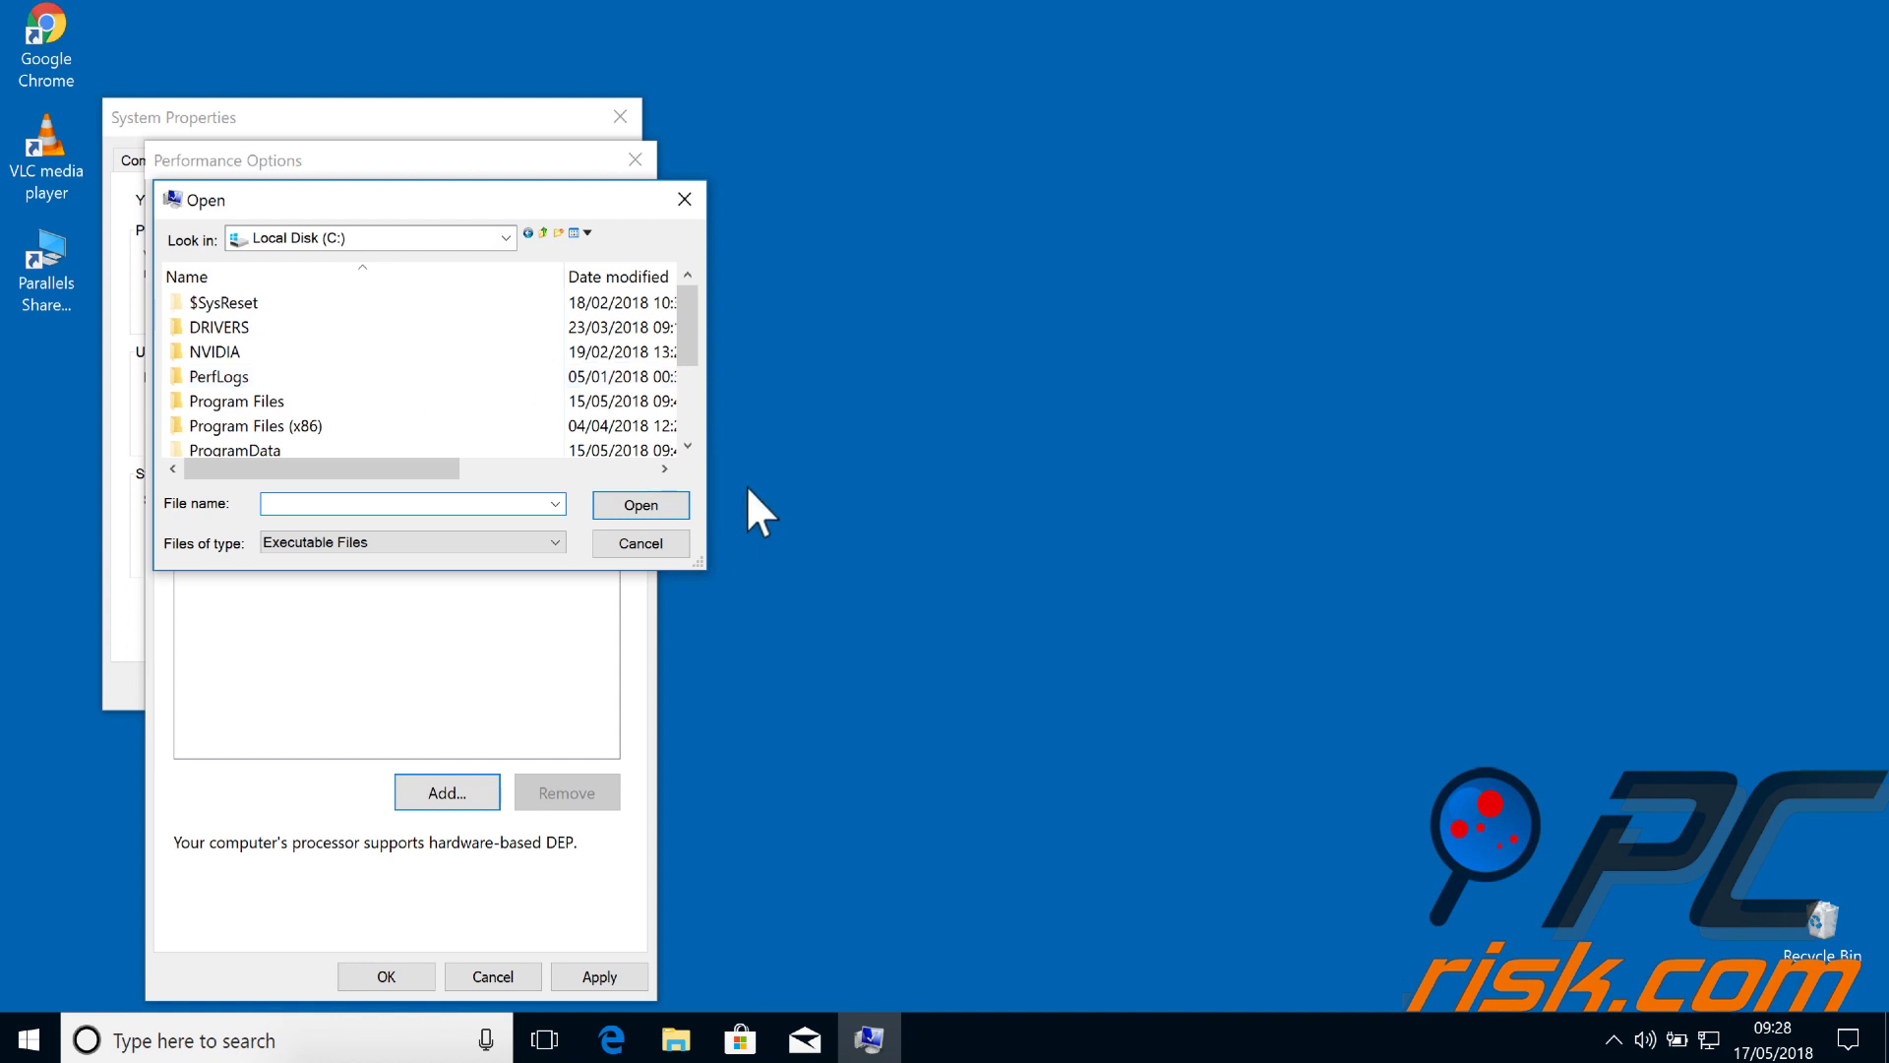
left_click(641, 543)
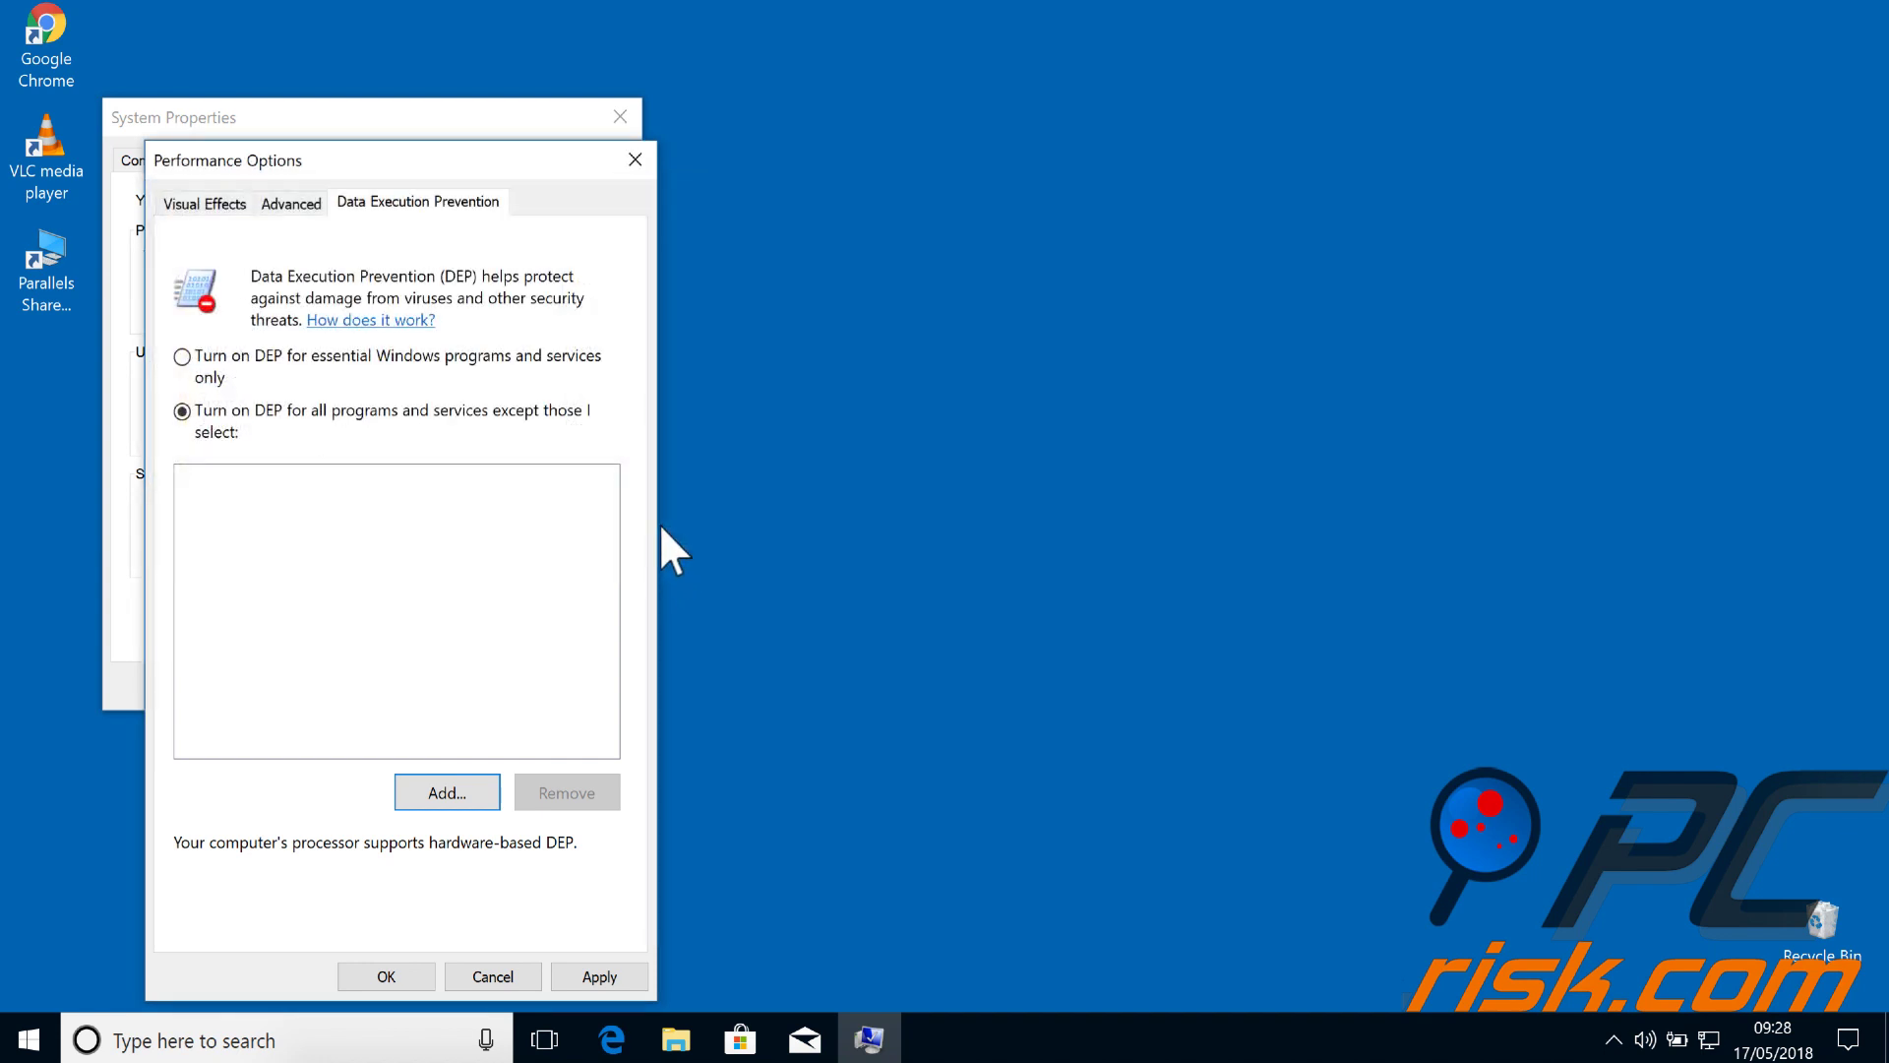
left_click(637, 162)
left_click(620, 117)
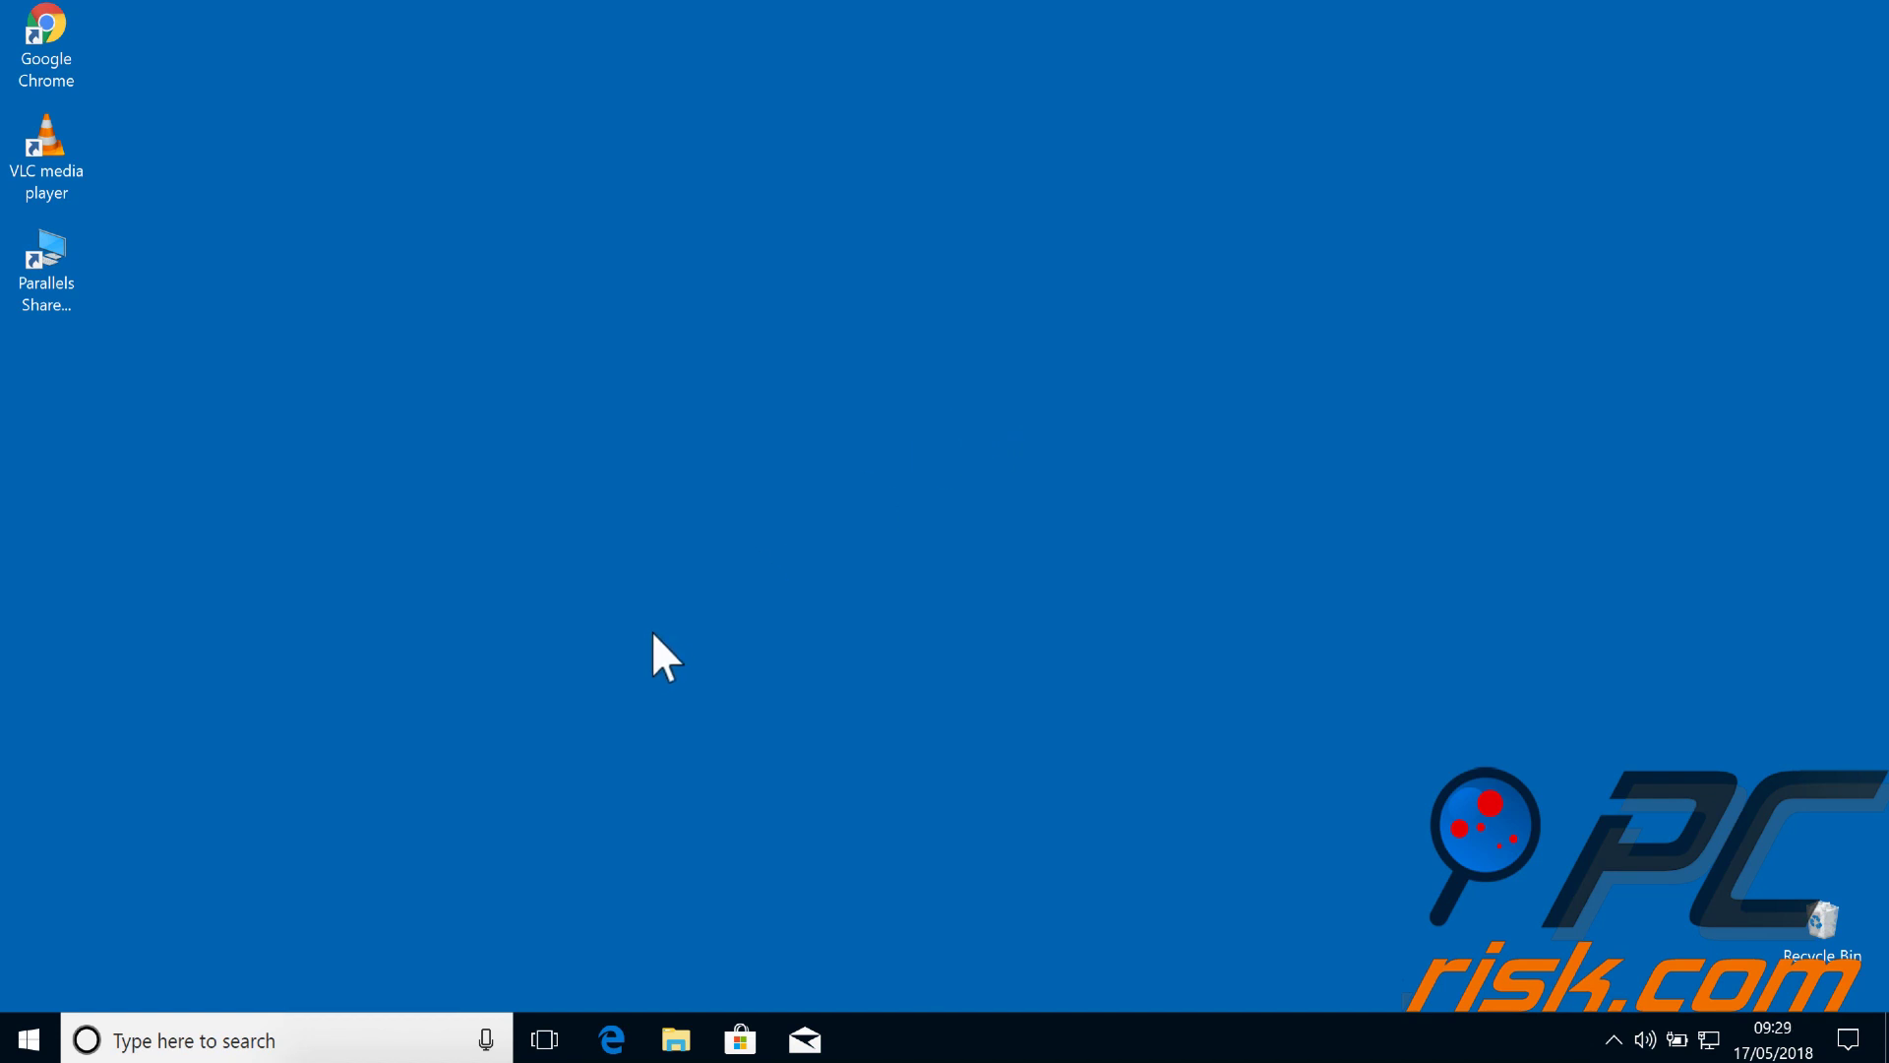
Search for Command Prompt and run it as administrator, approving the elevation request.
left_click(293, 1041)
type("comm")
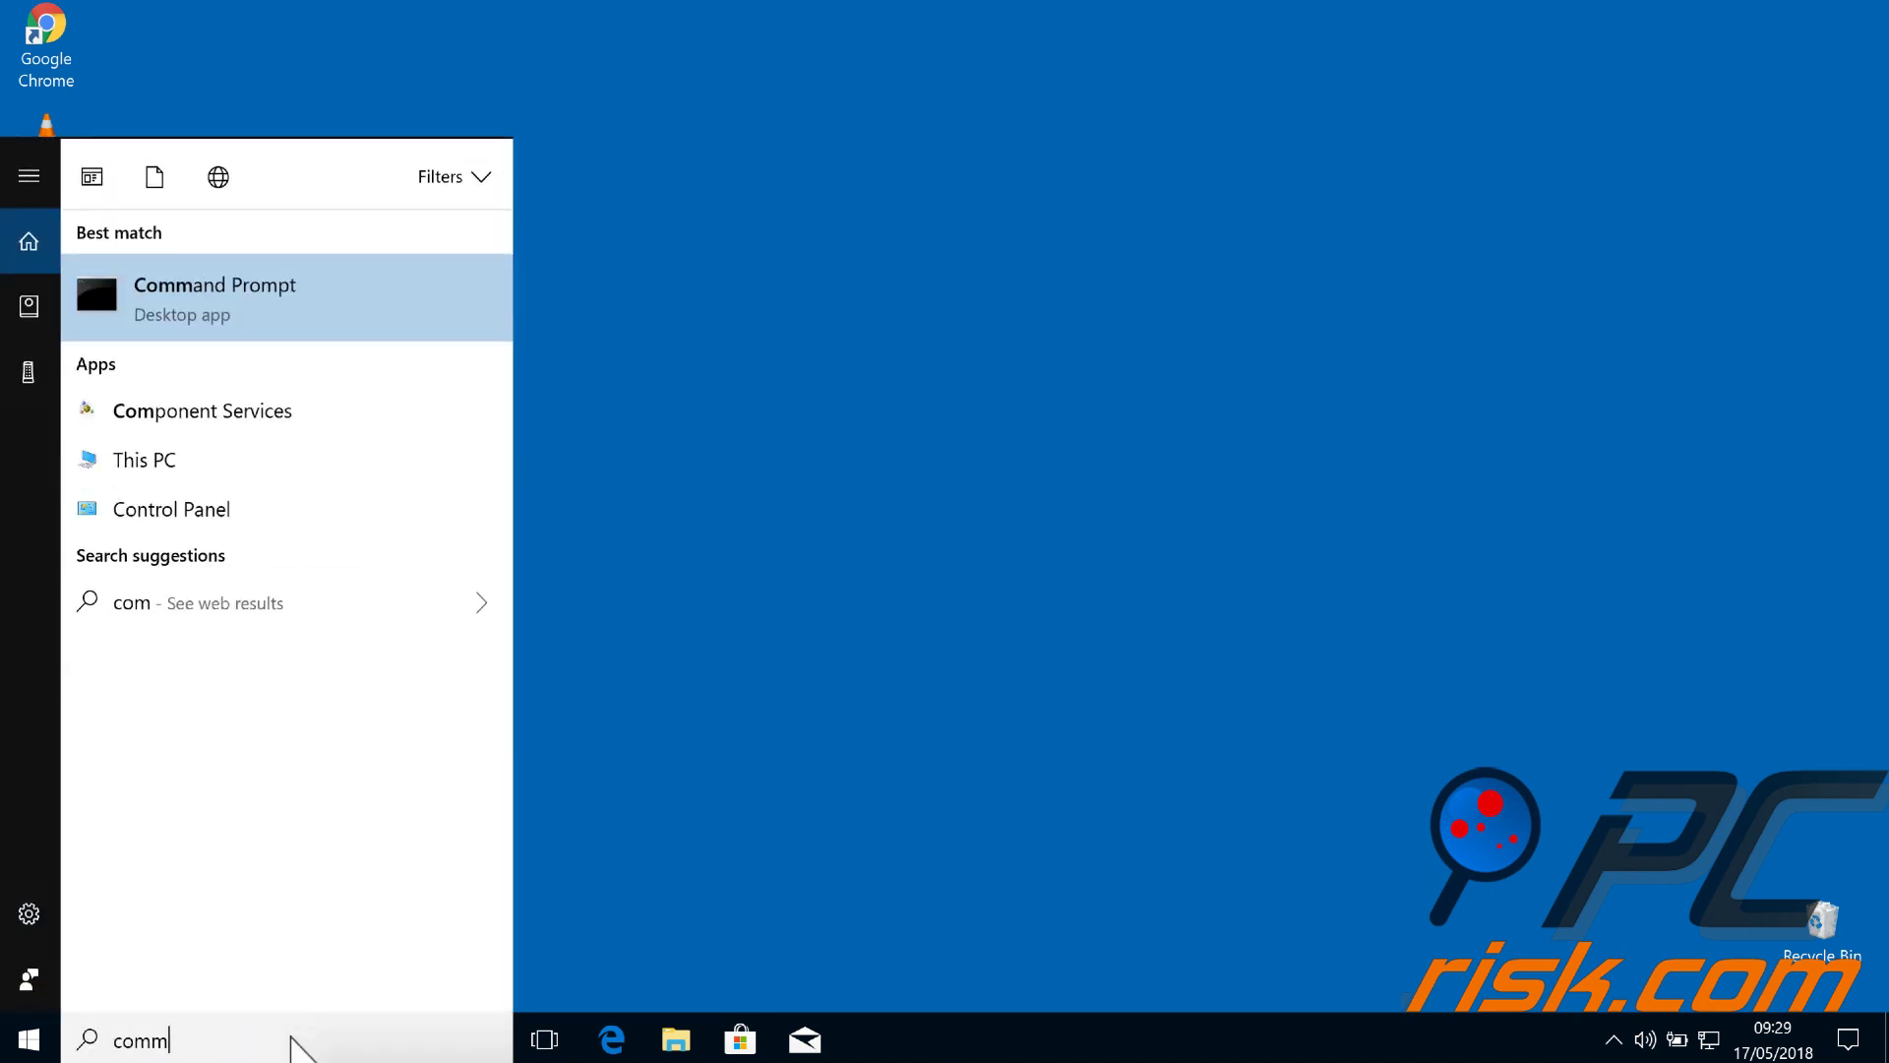
type("and prompt")
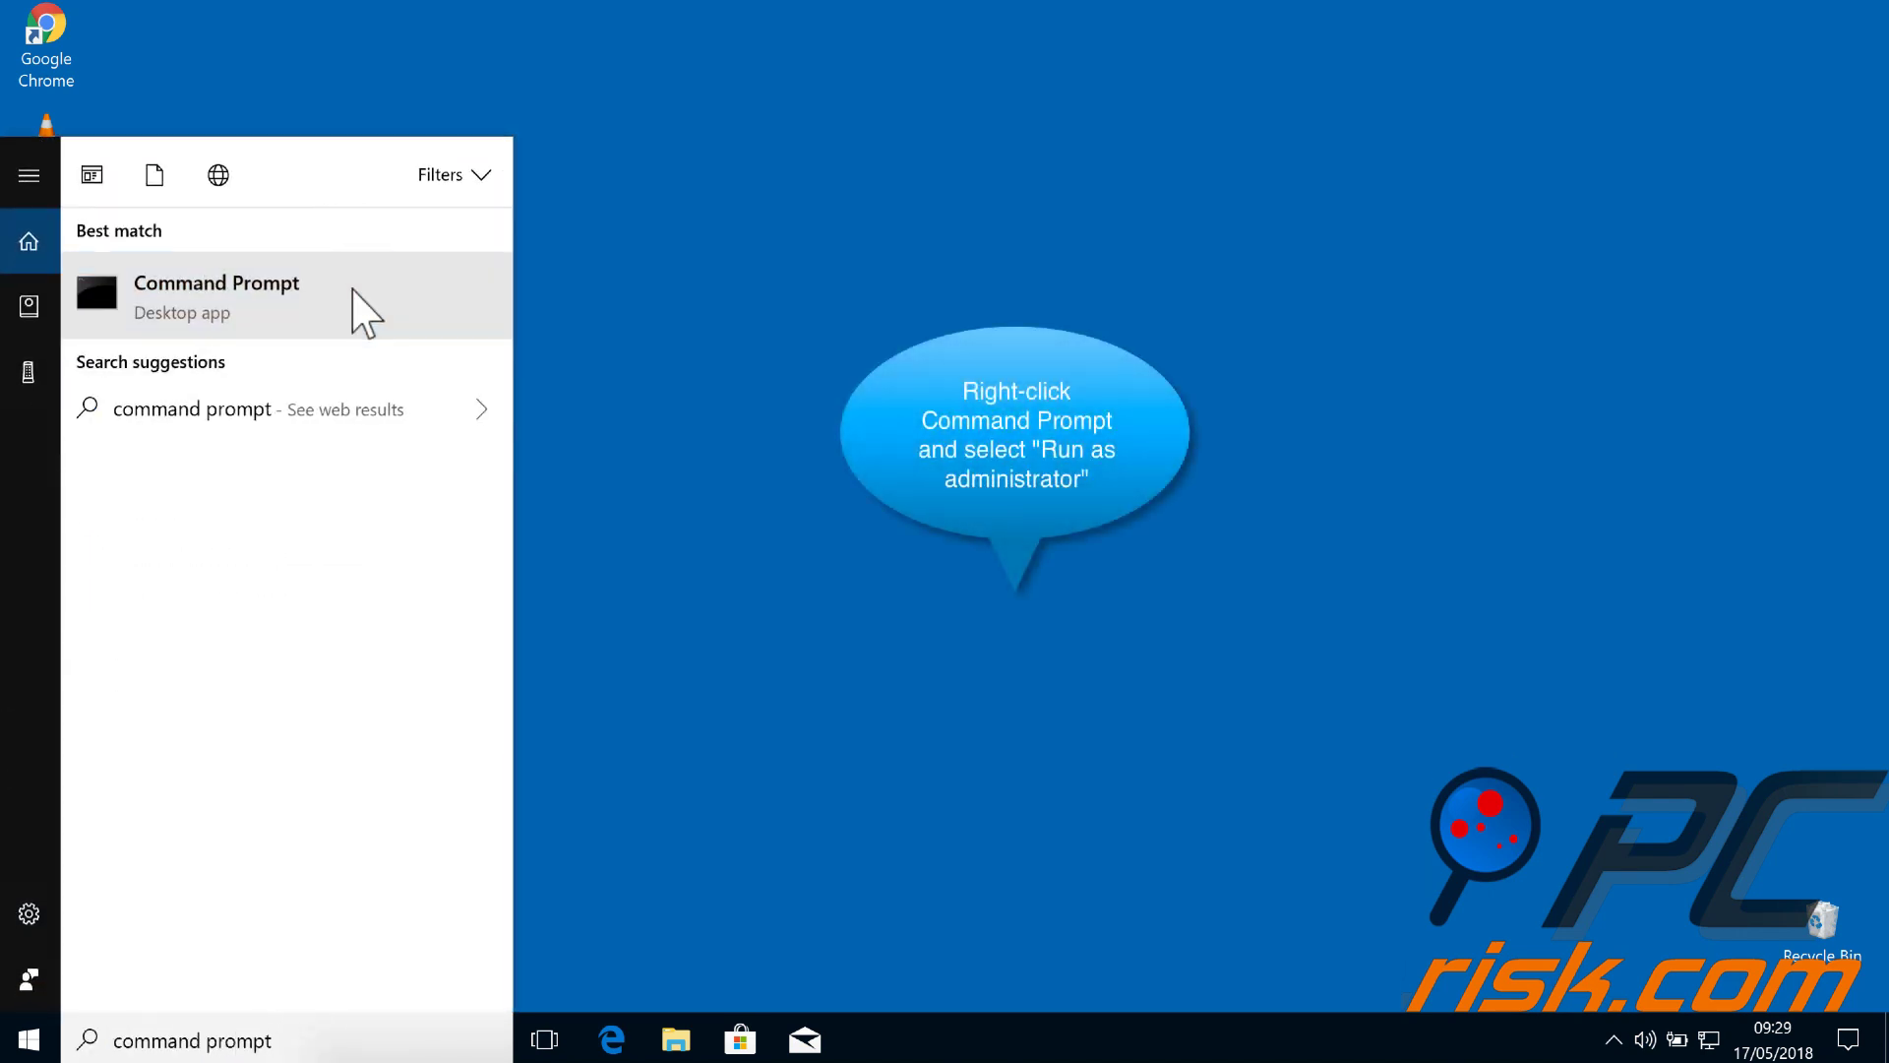
right_click(353, 290)
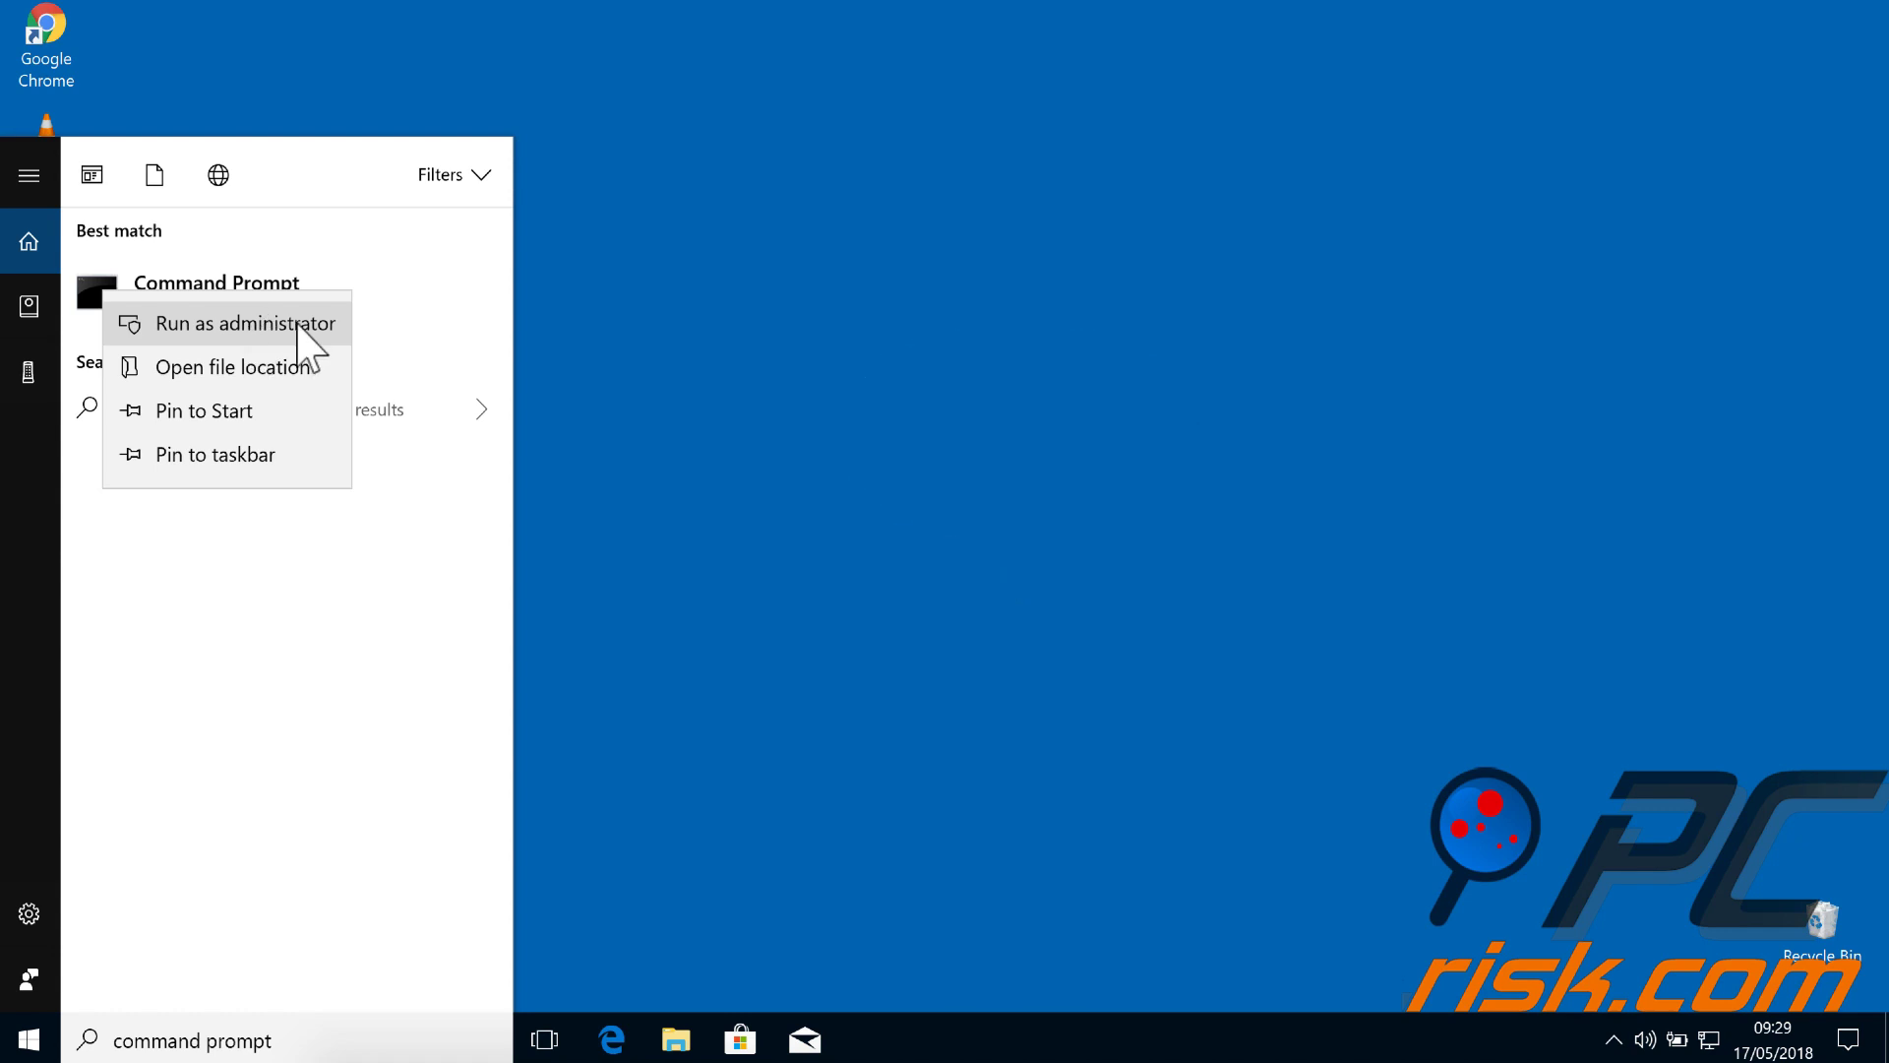
left_click(297, 324)
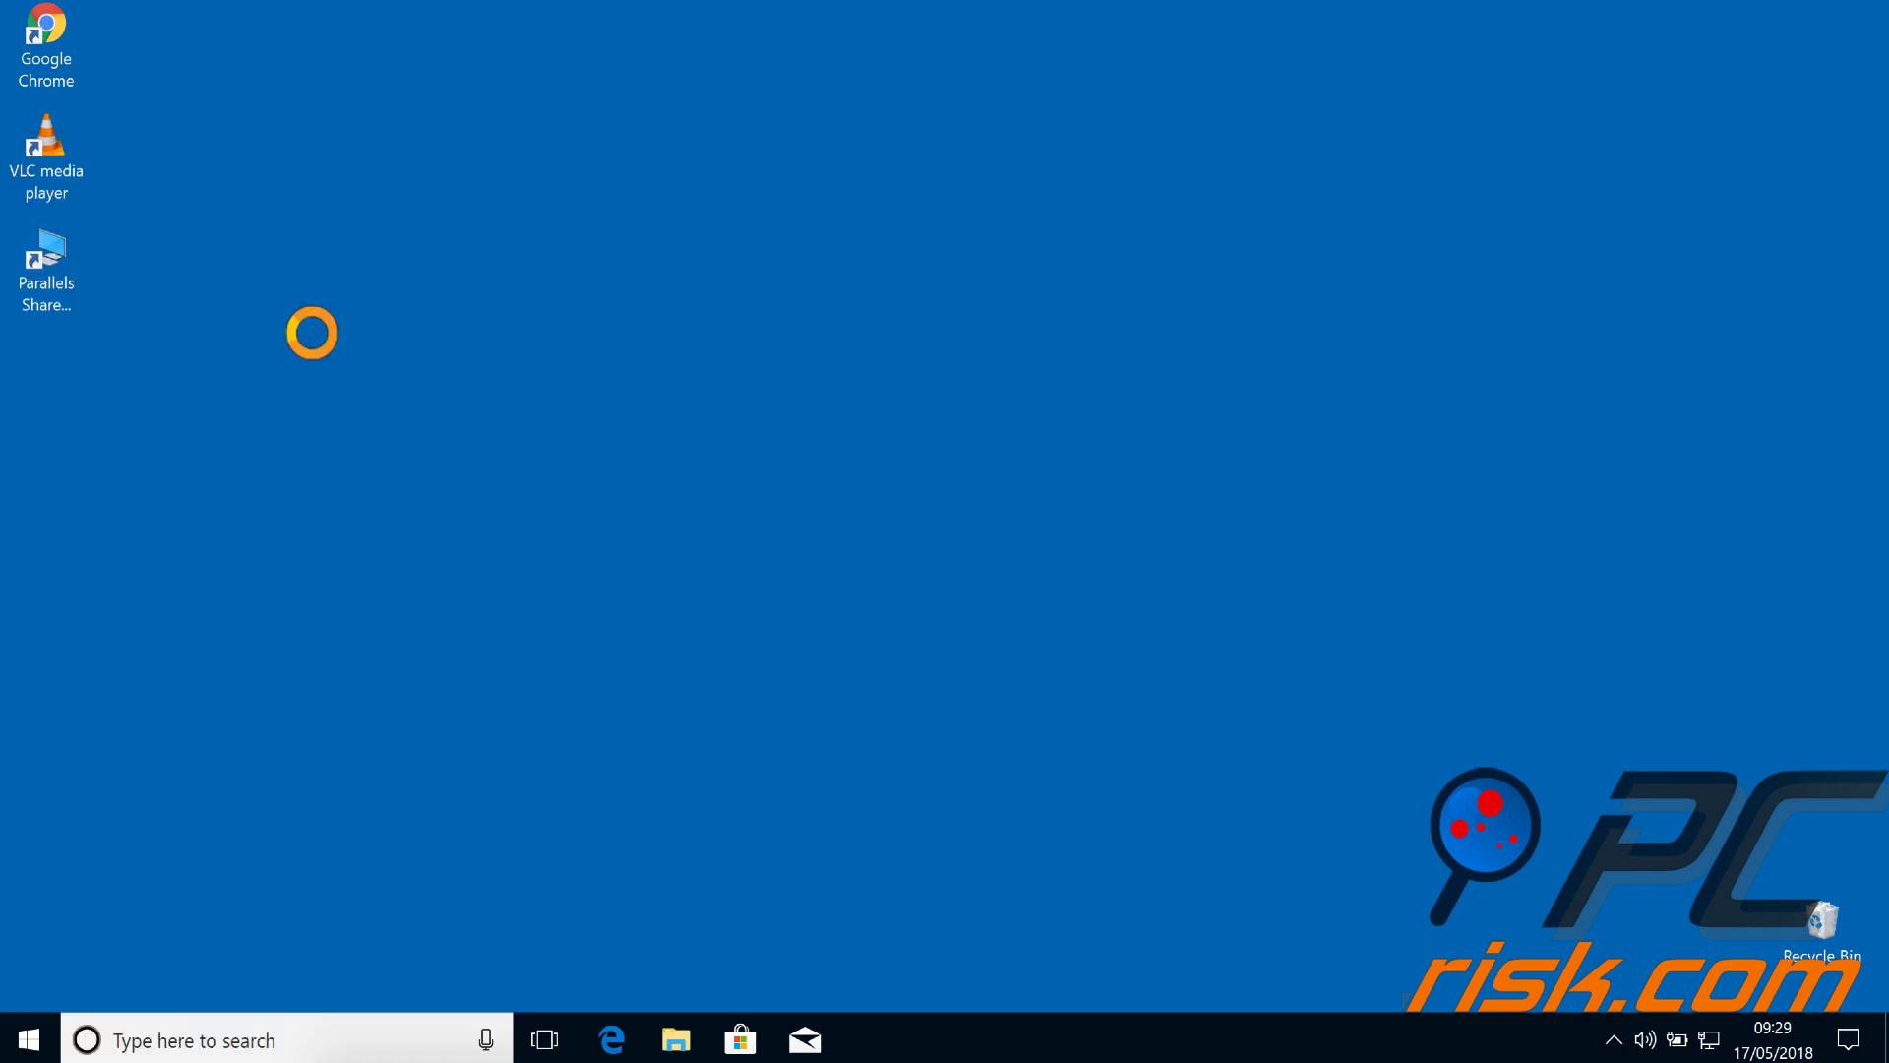
left_click(803, 697)
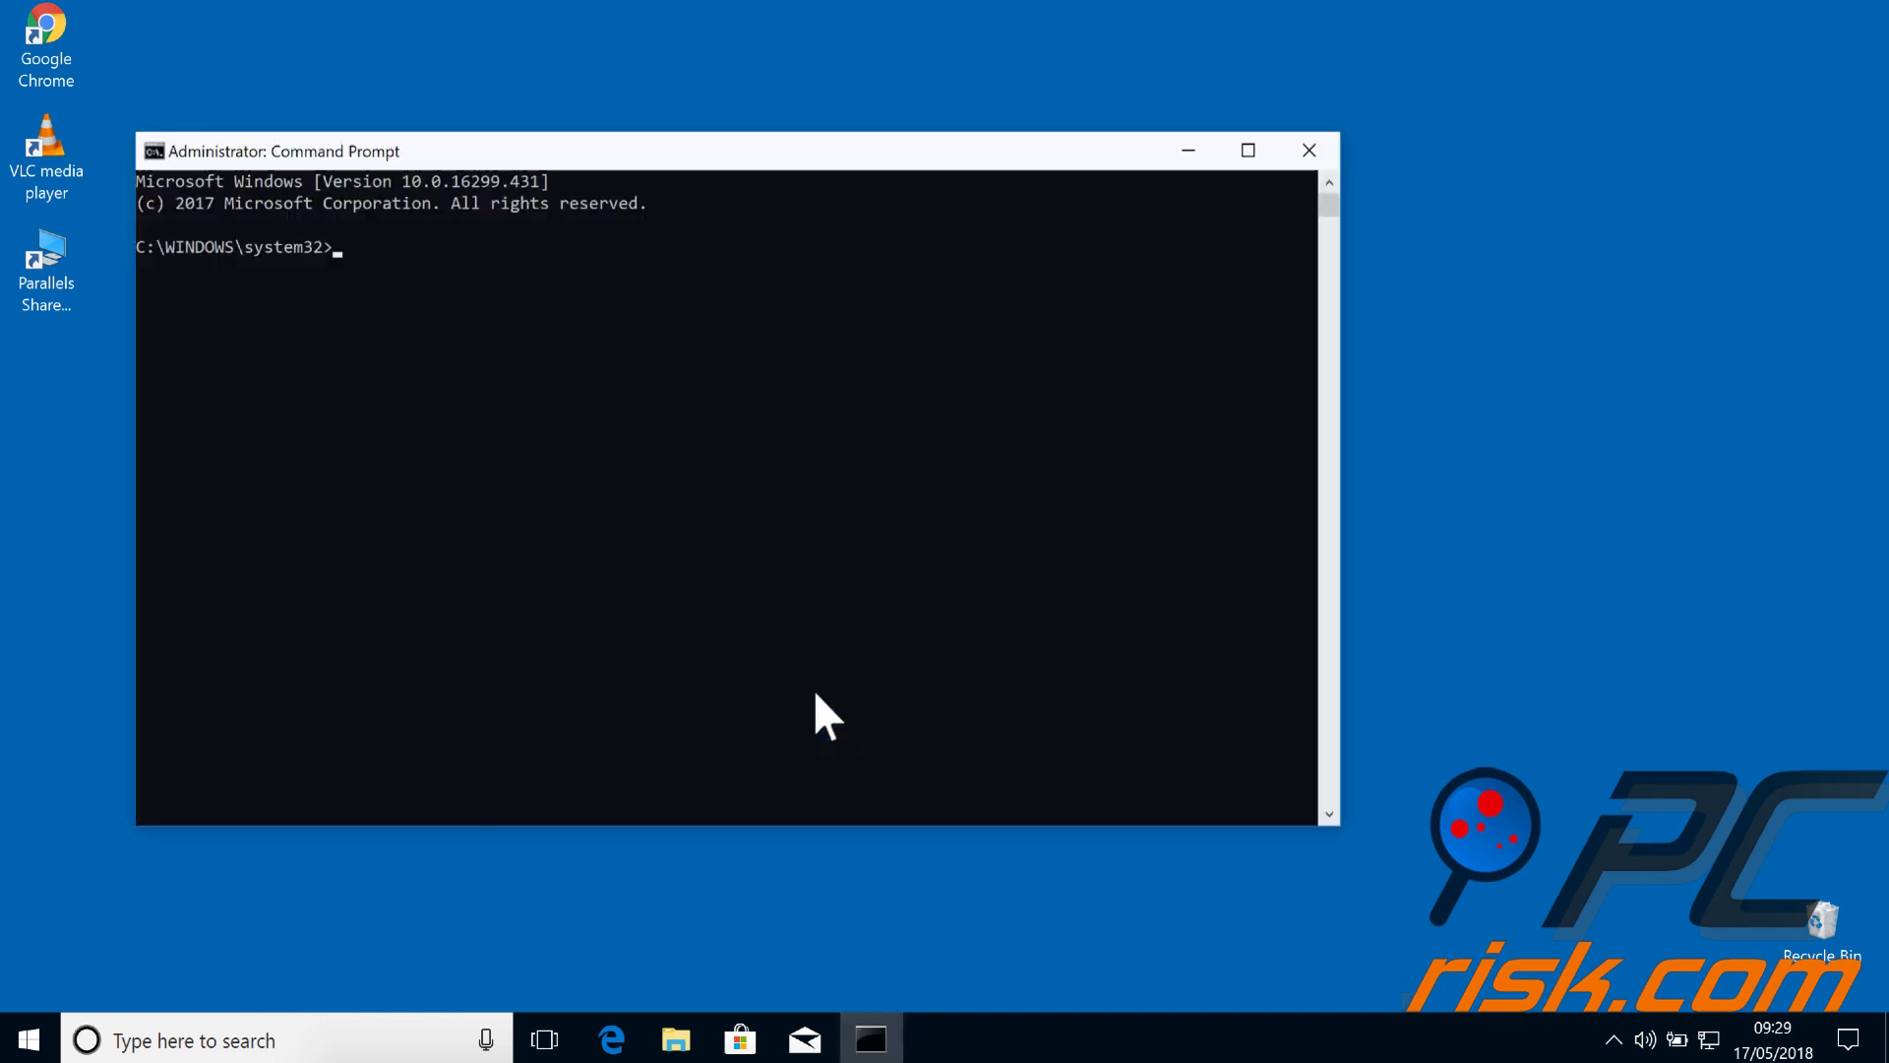
Run the system file check with the command sfc /scannow, and close the Command Prompt.
type("sfc ")
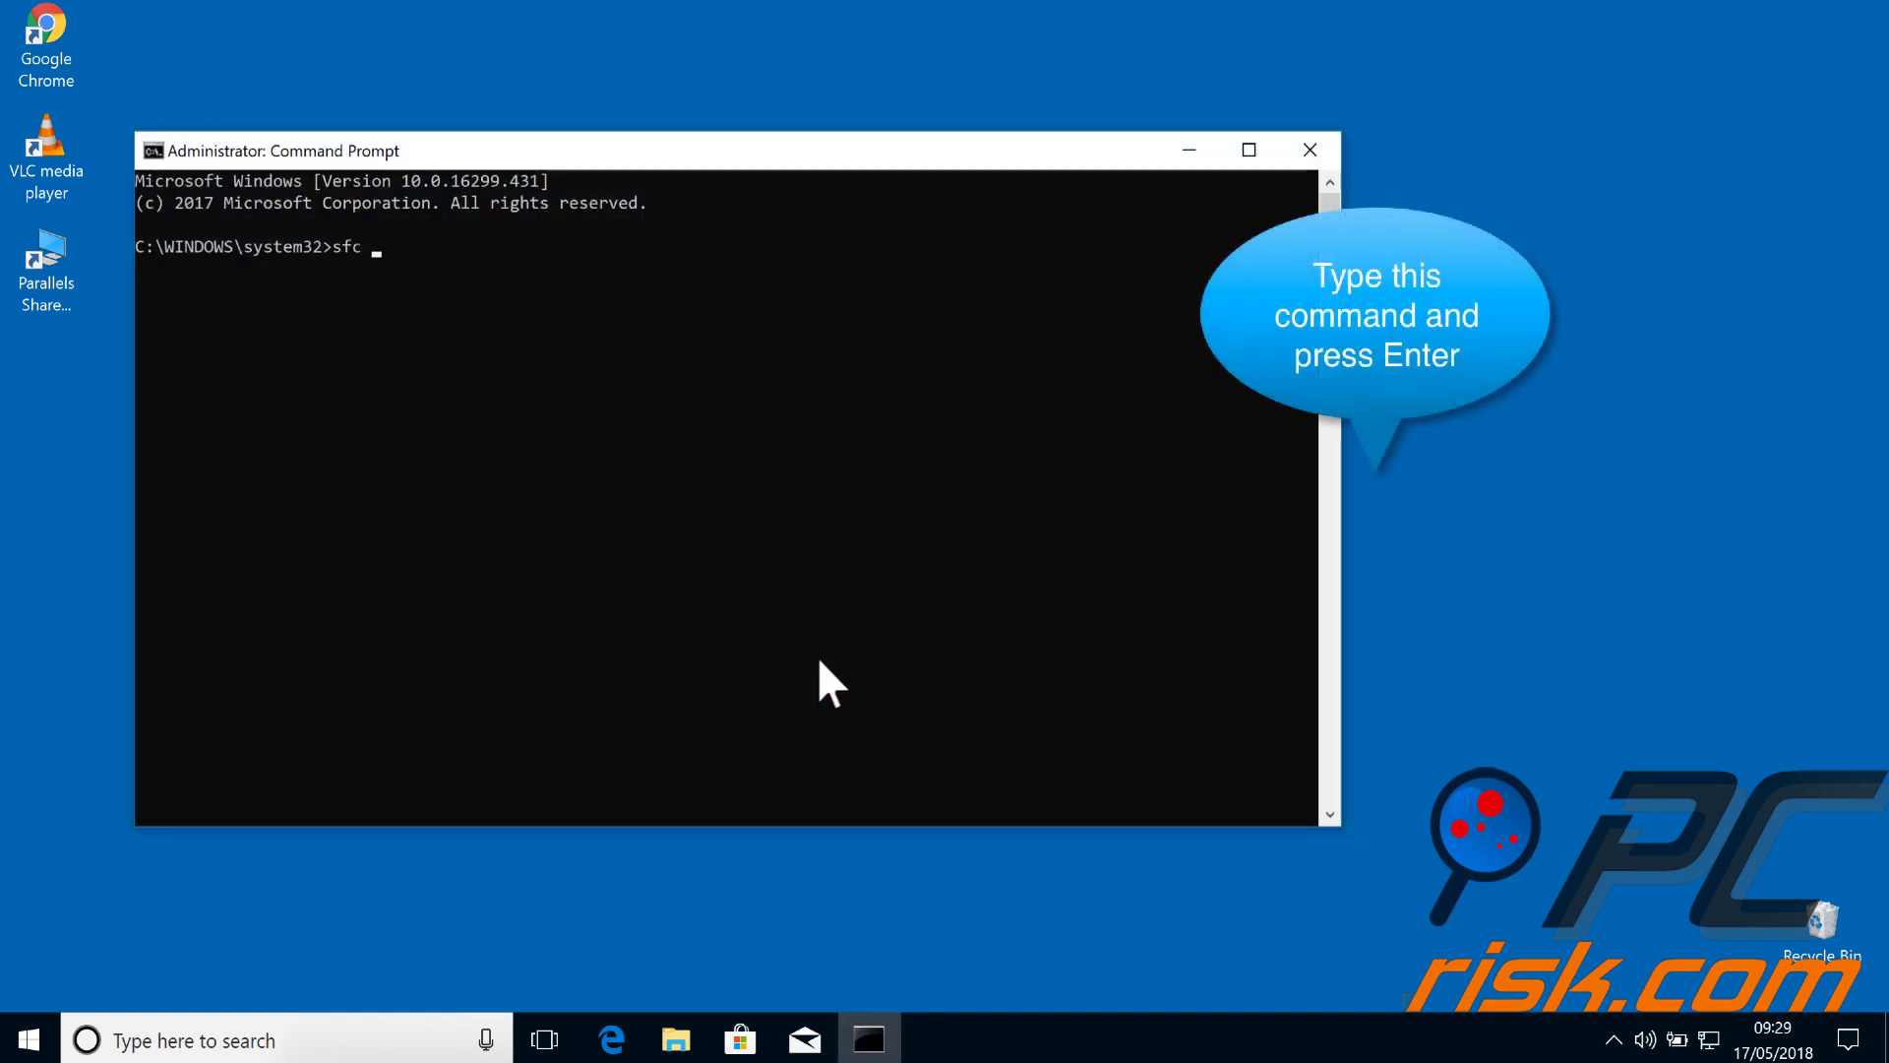
type("/scann")
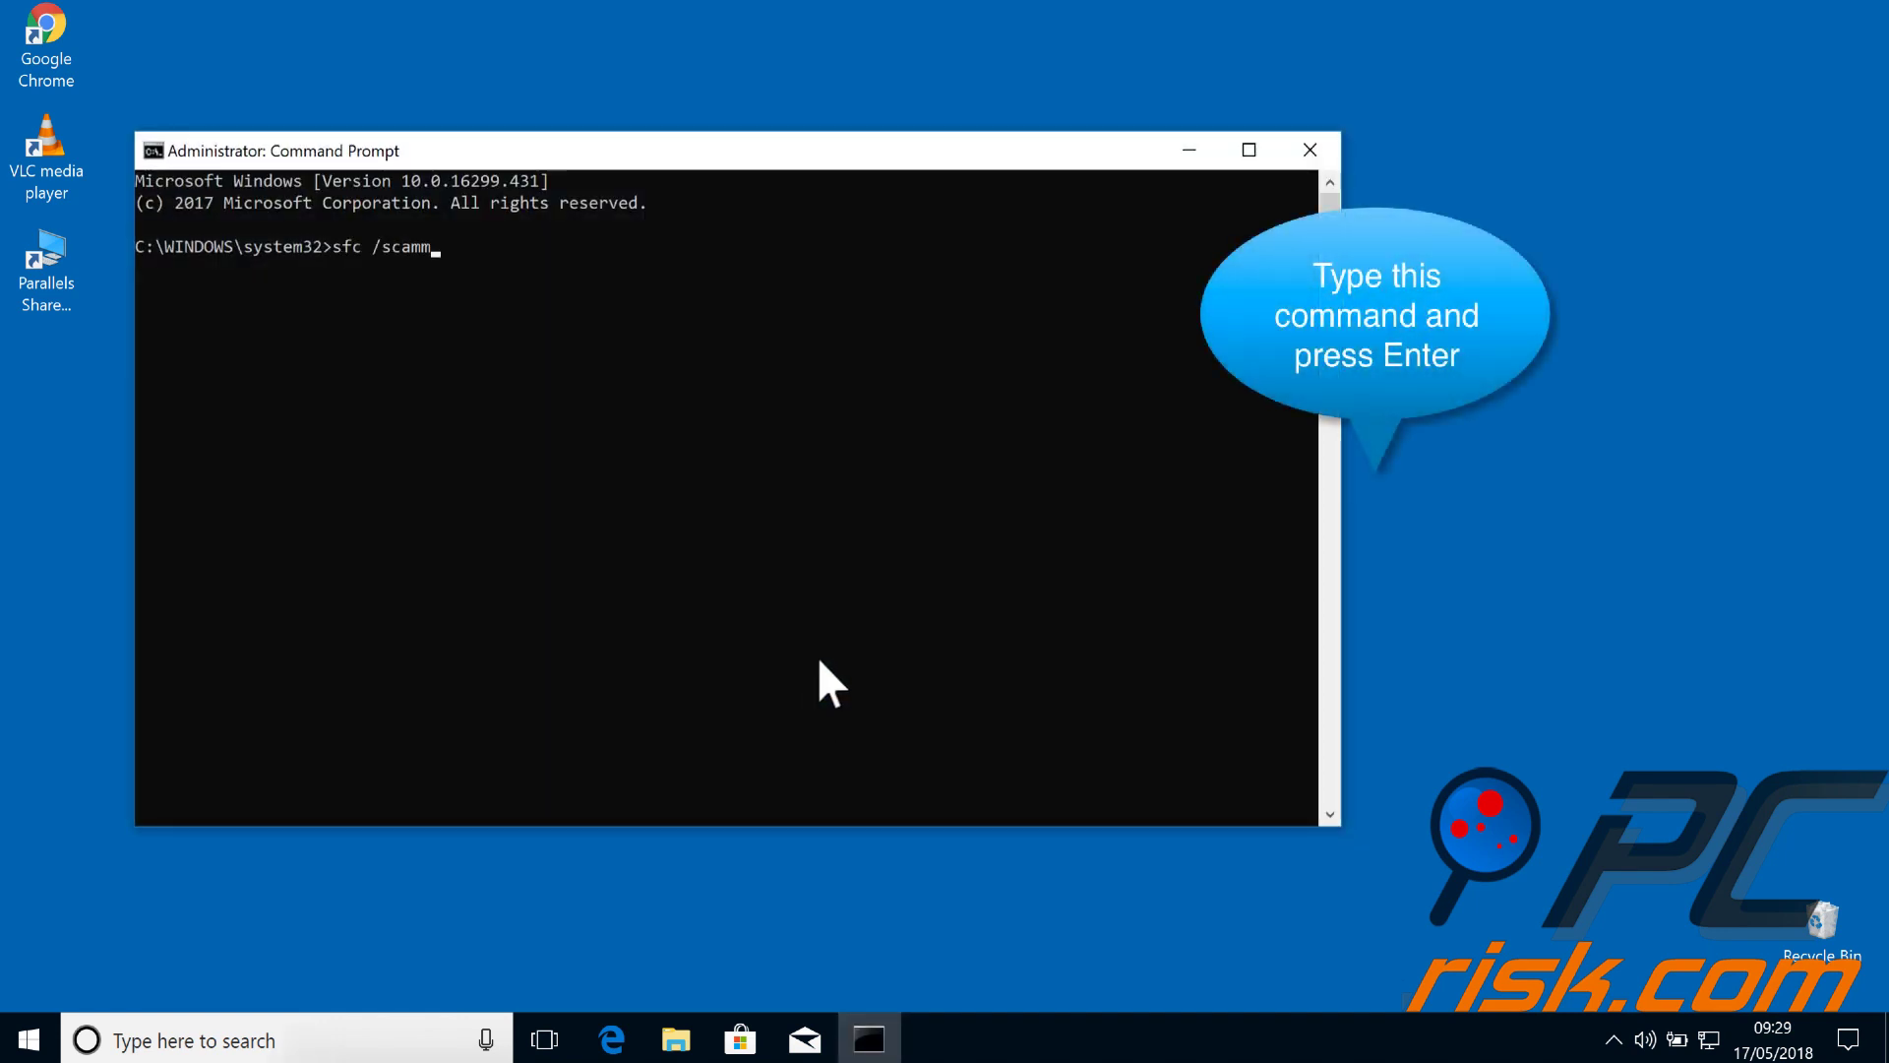
key("BackSpace")
key("BackSpace")
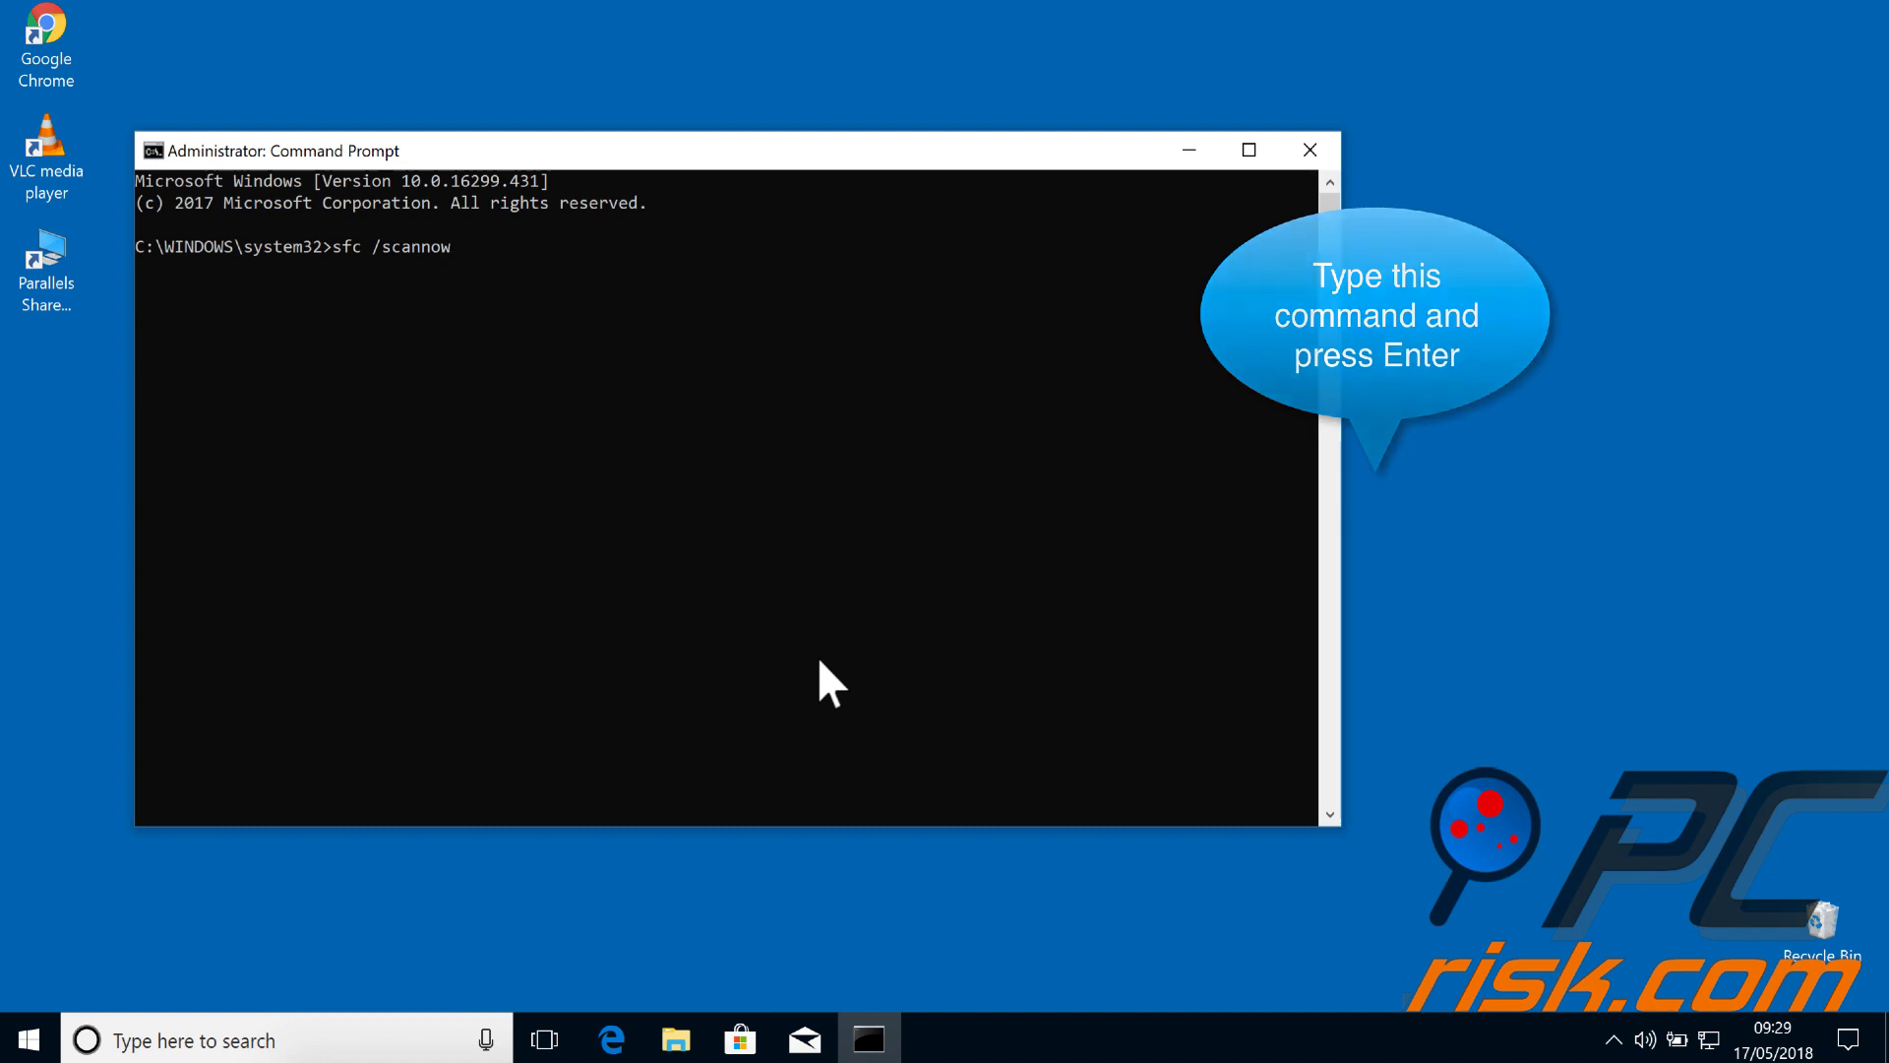
left_click(1316, 152)
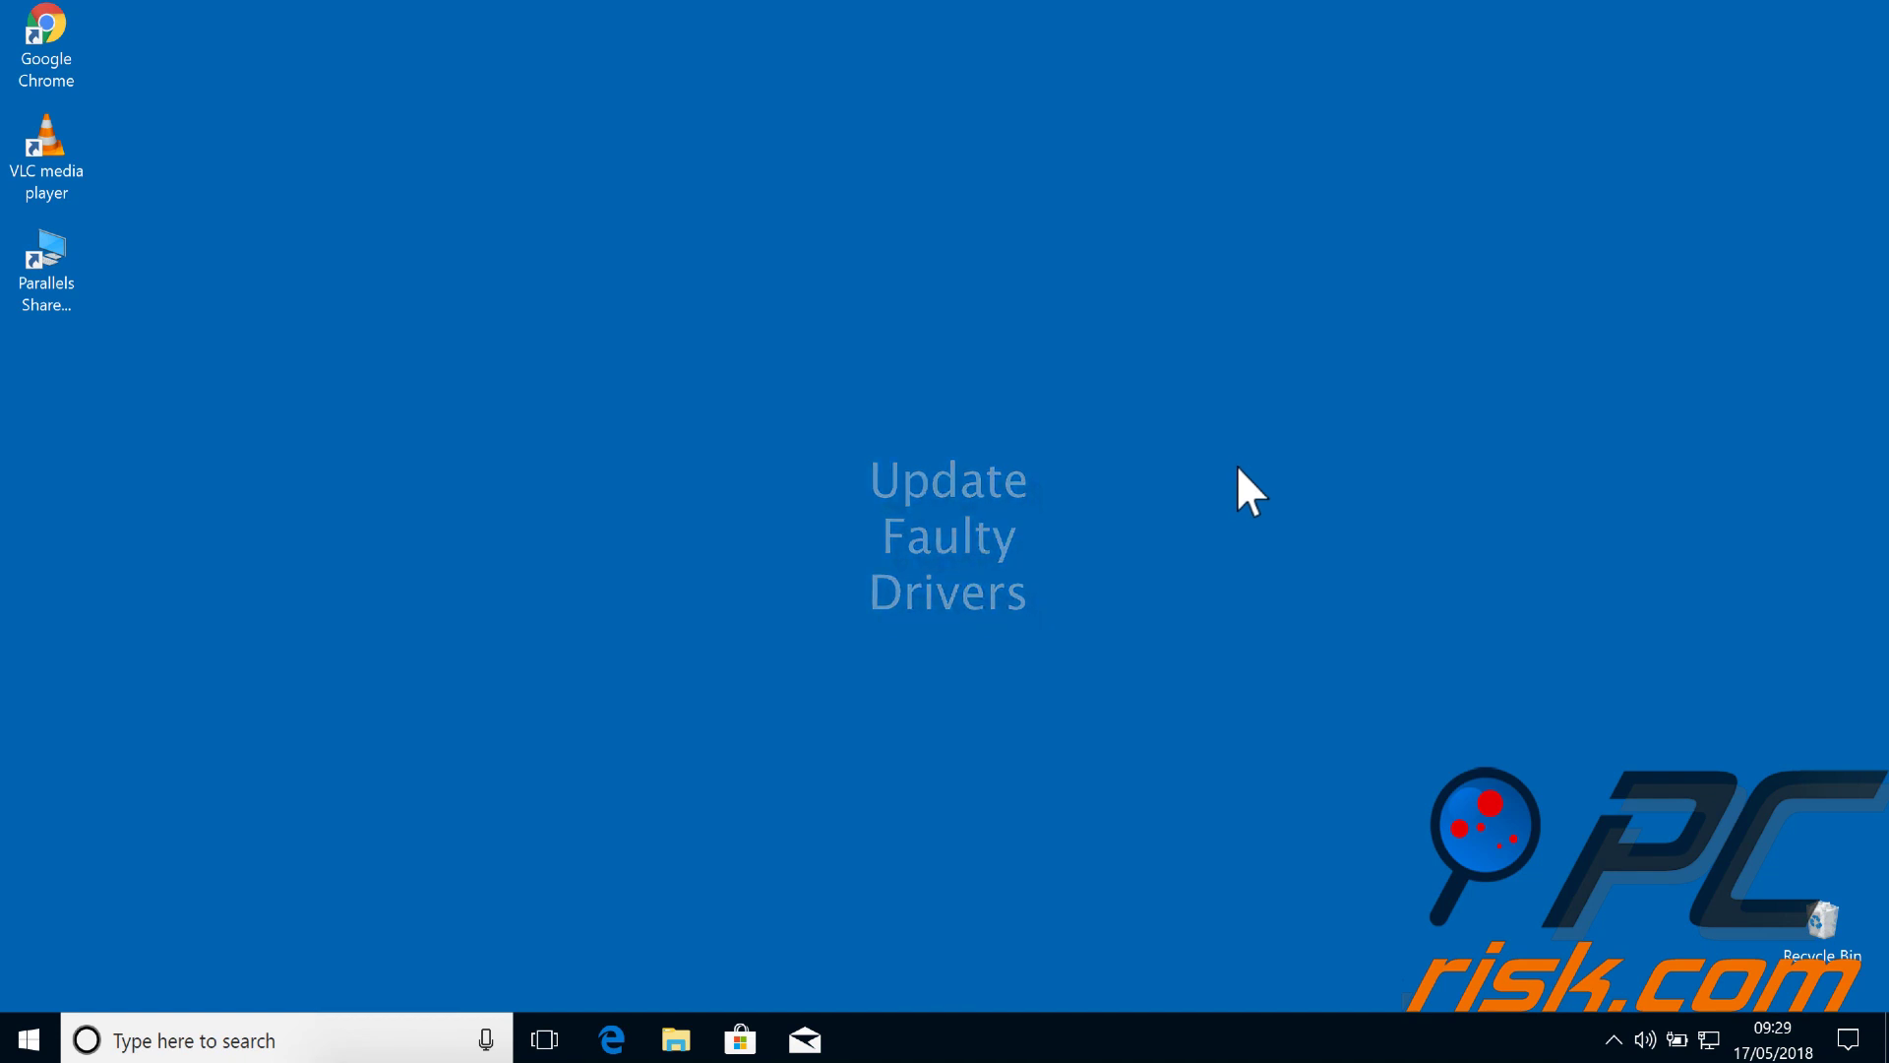
Search Windows for device manager and open the Device Manager control panel.
left_click(178, 1014)
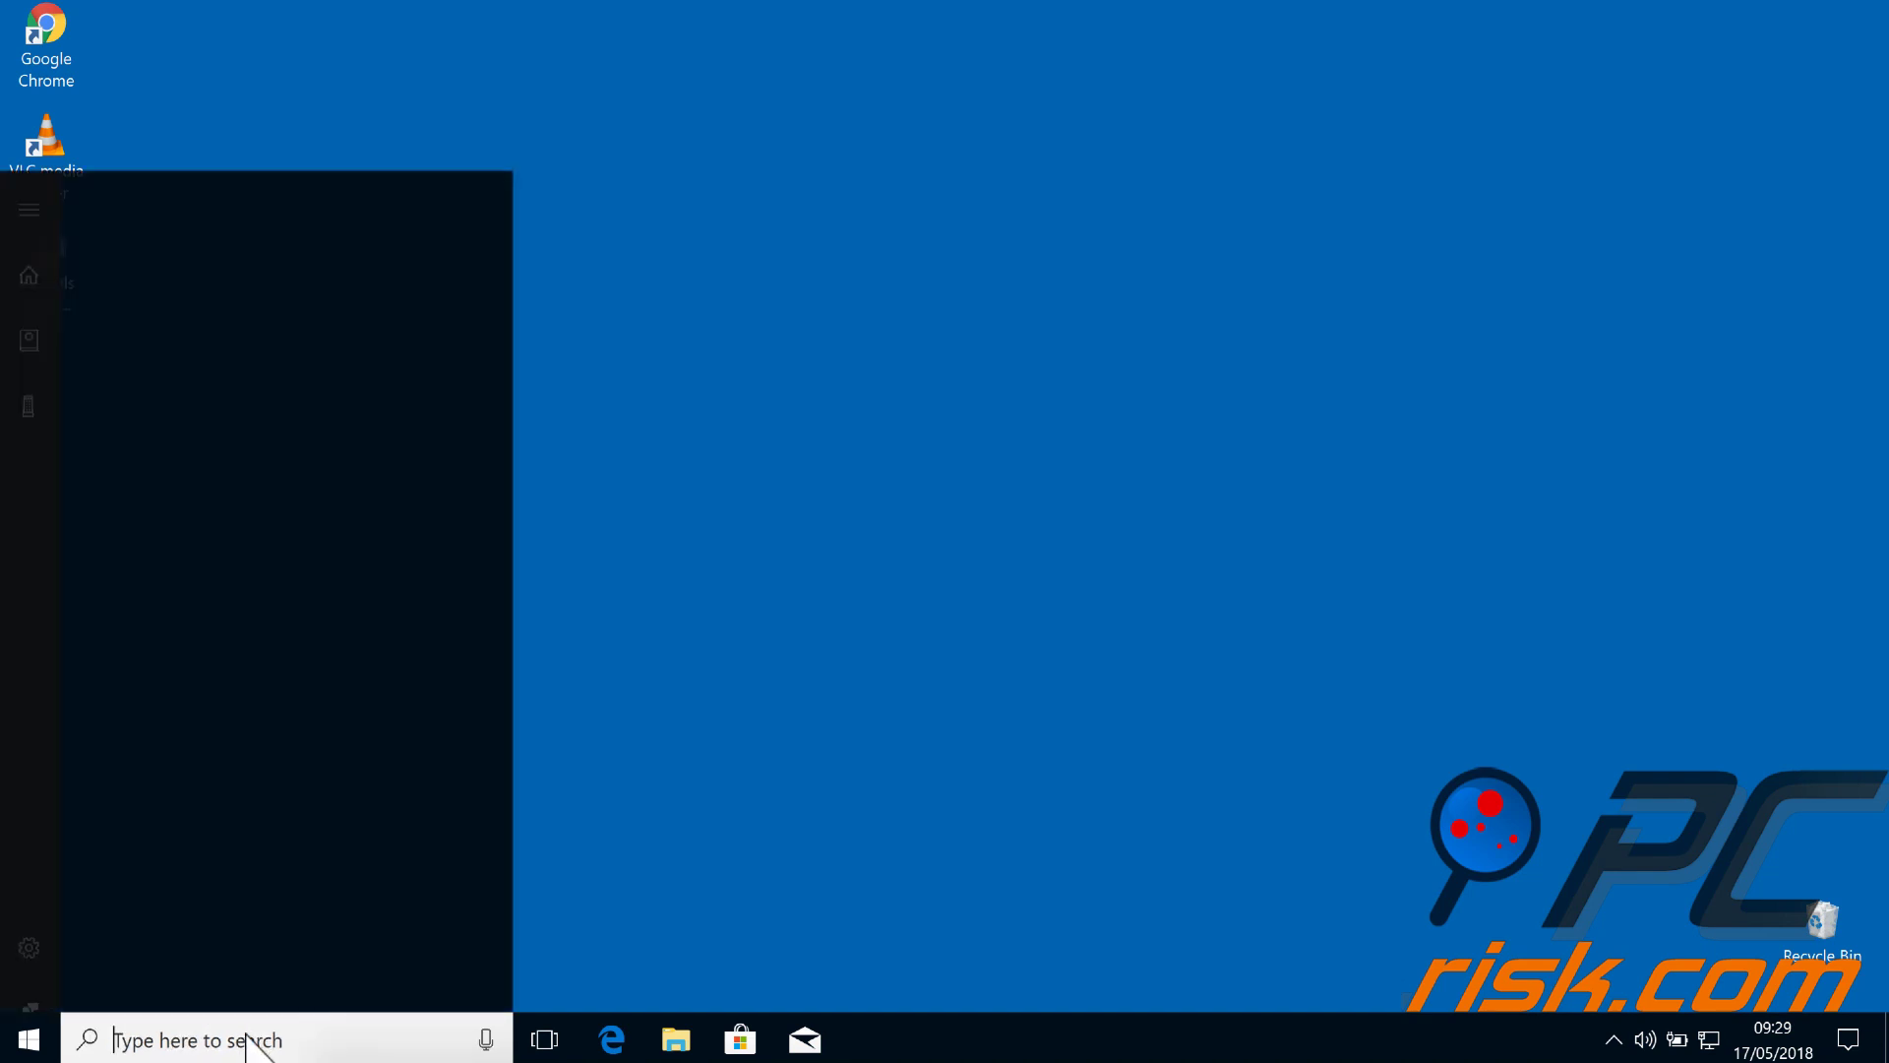
type("device manager")
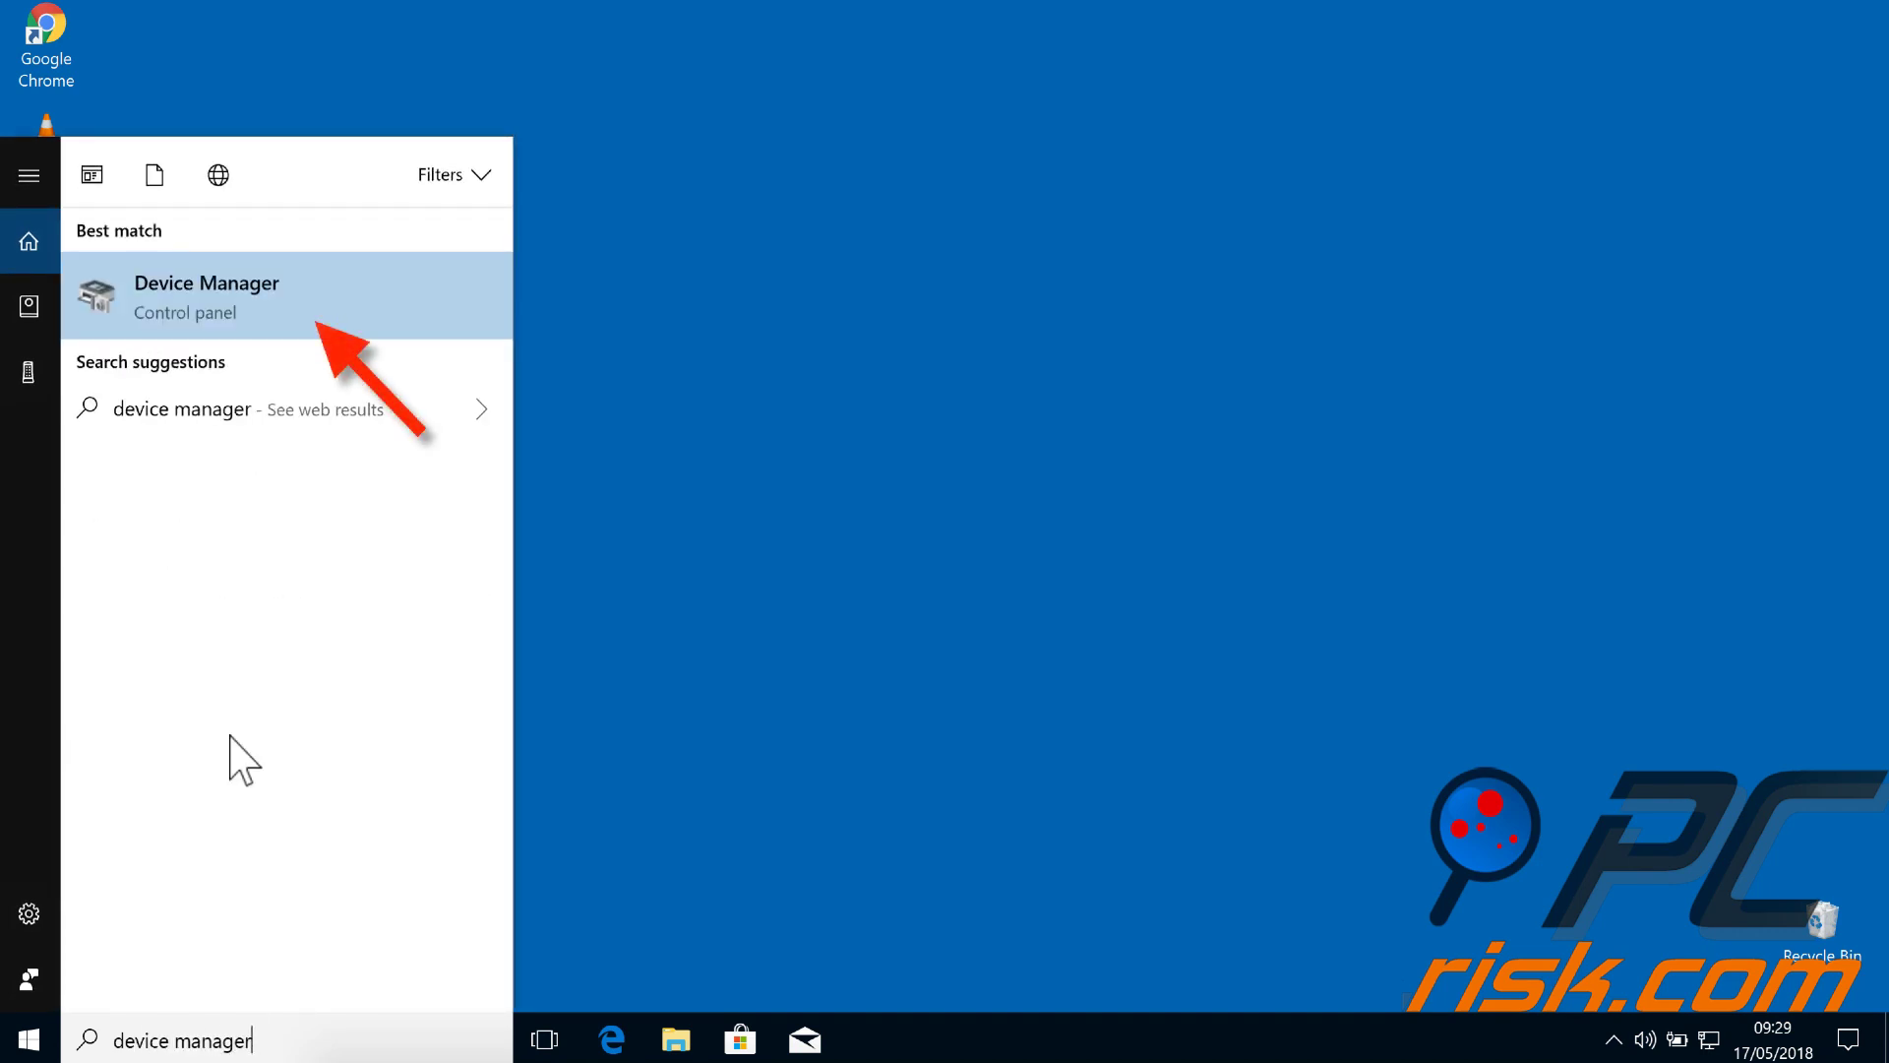
left_click(349, 288)
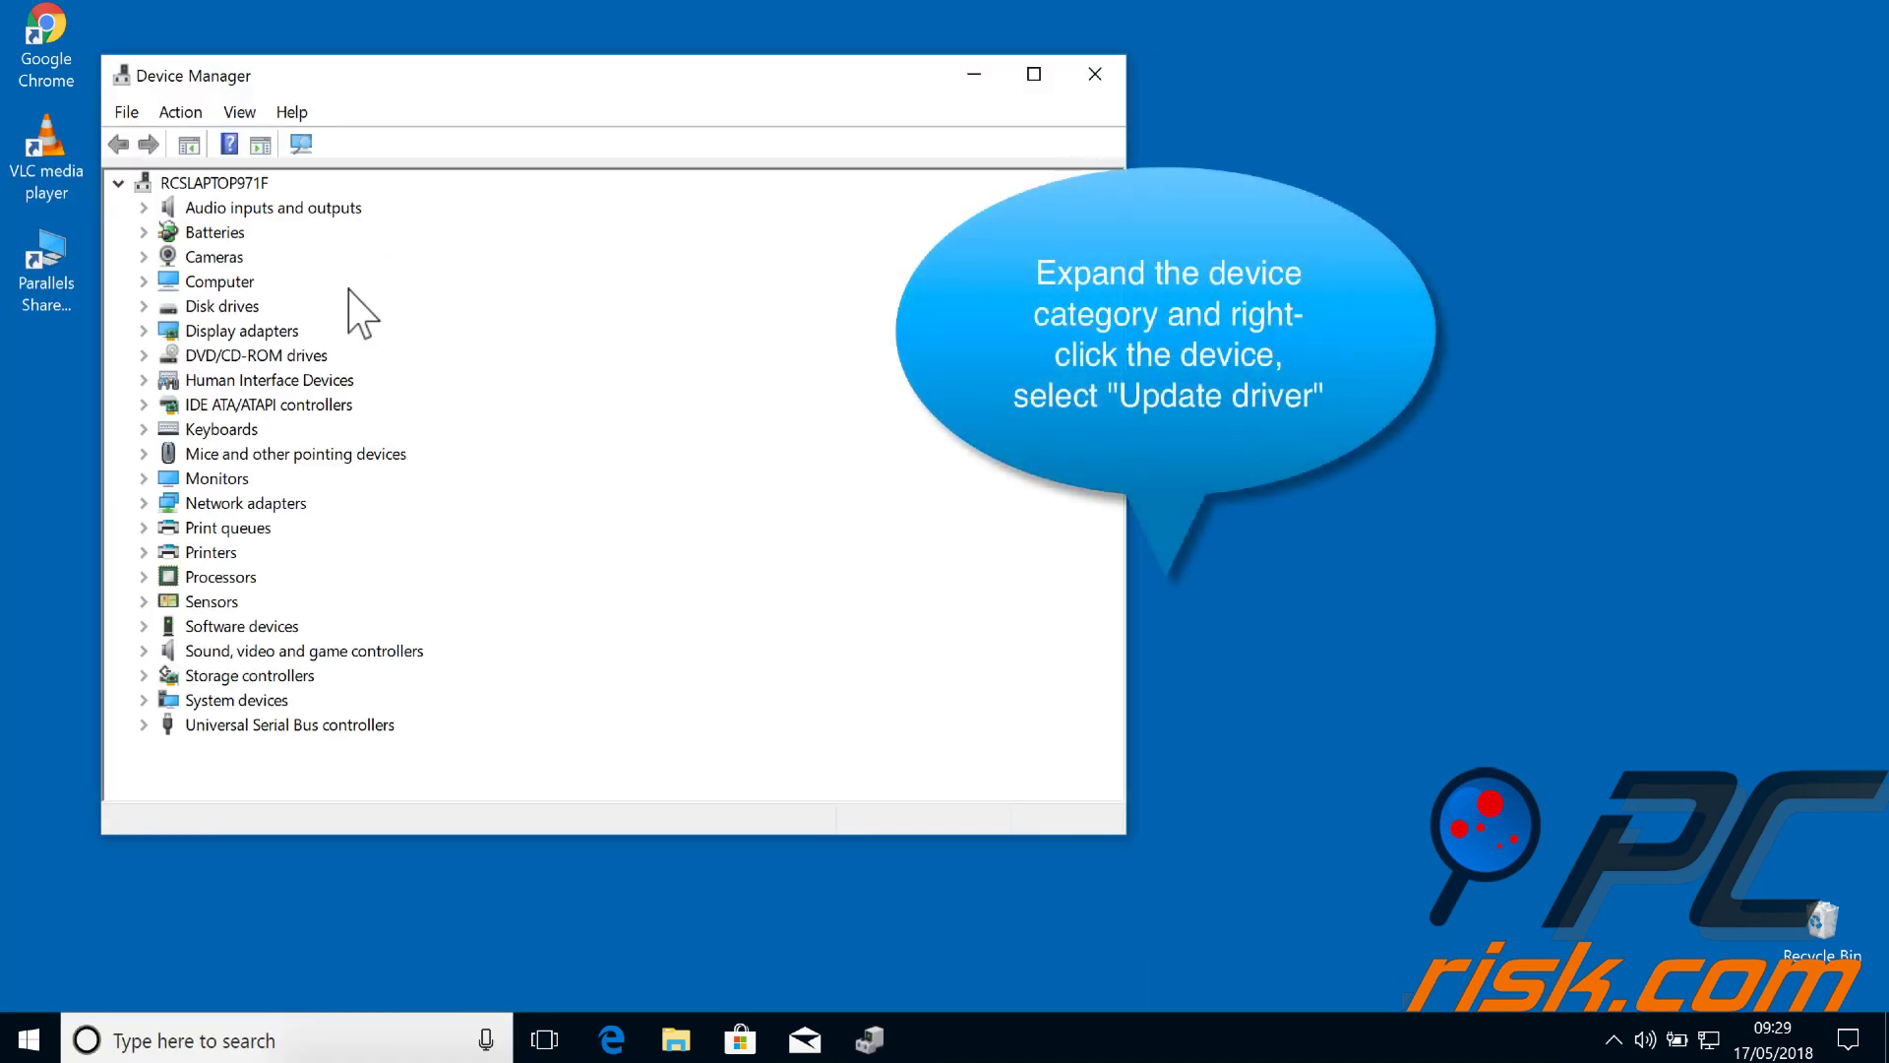
Run an automatic online driver update search for the Parallels Display Adapter (WDDM), and close the update wizard and Device Manager.
left_click(144, 331)
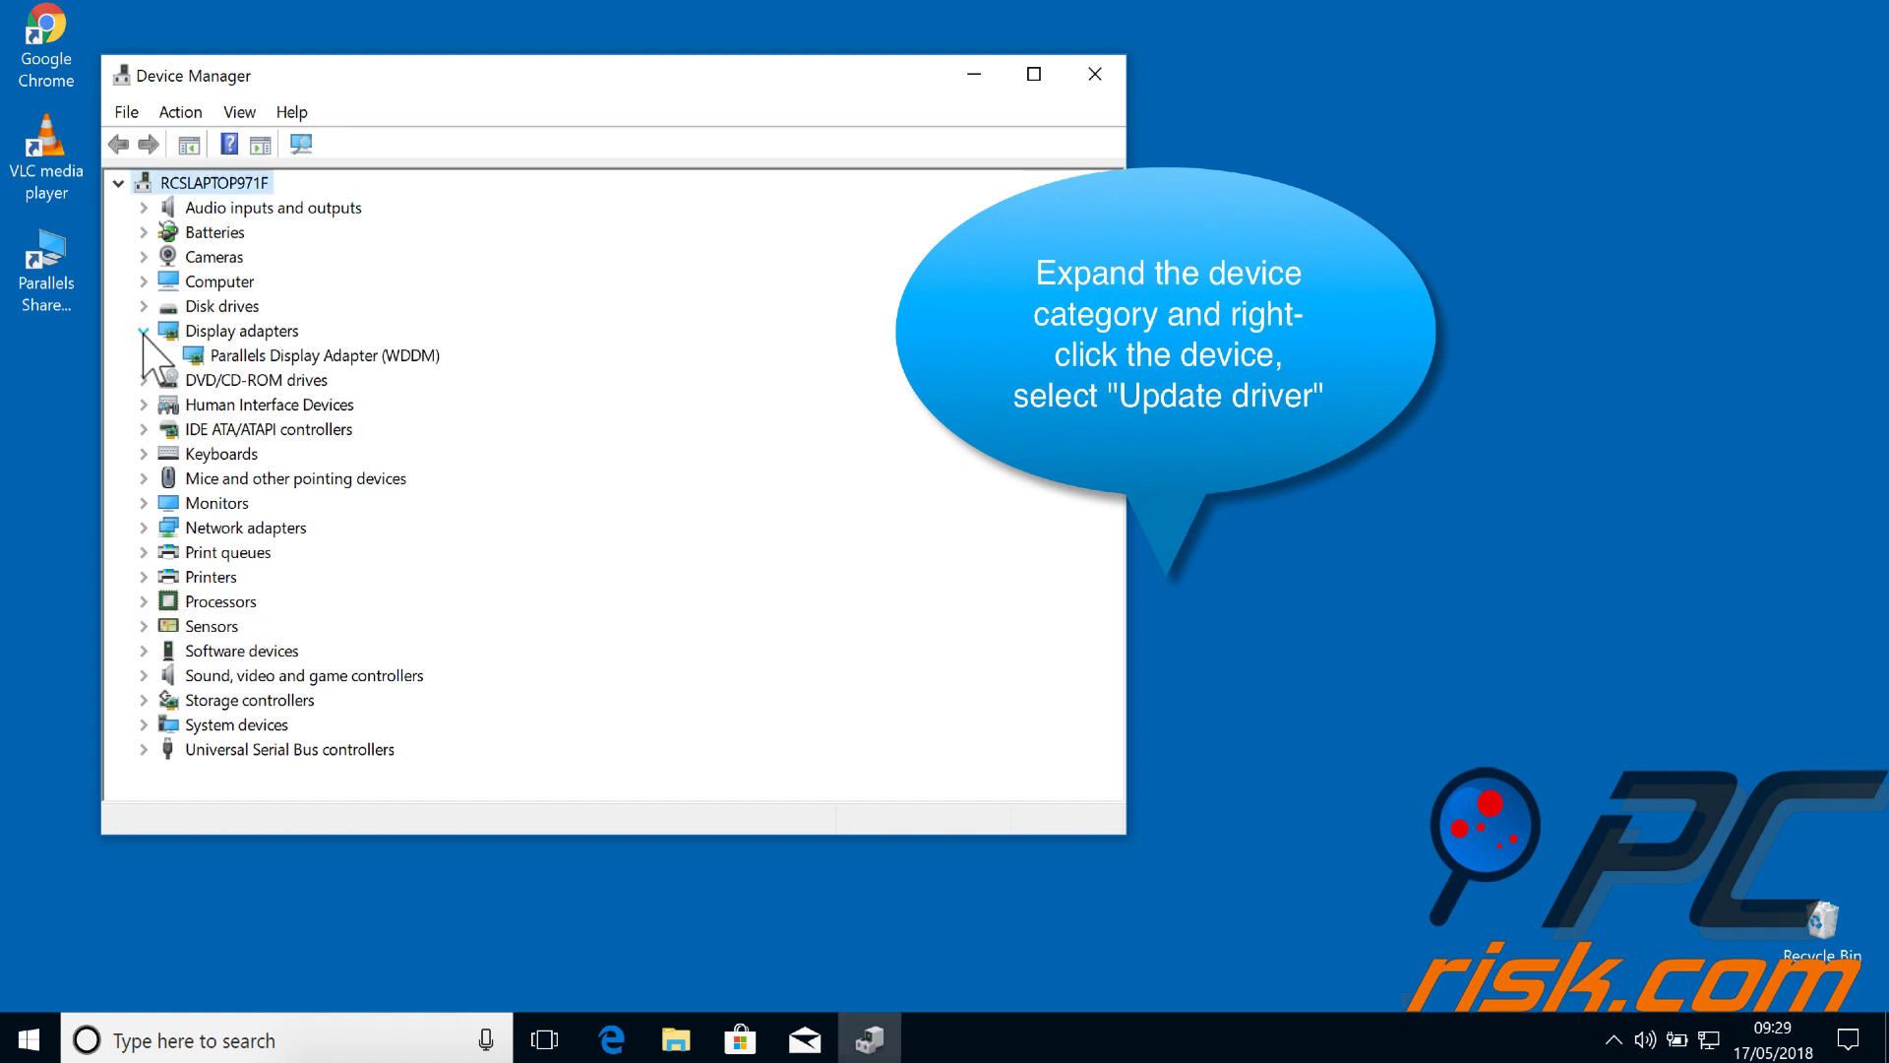
left_click(259, 356)
right_click(423, 356)
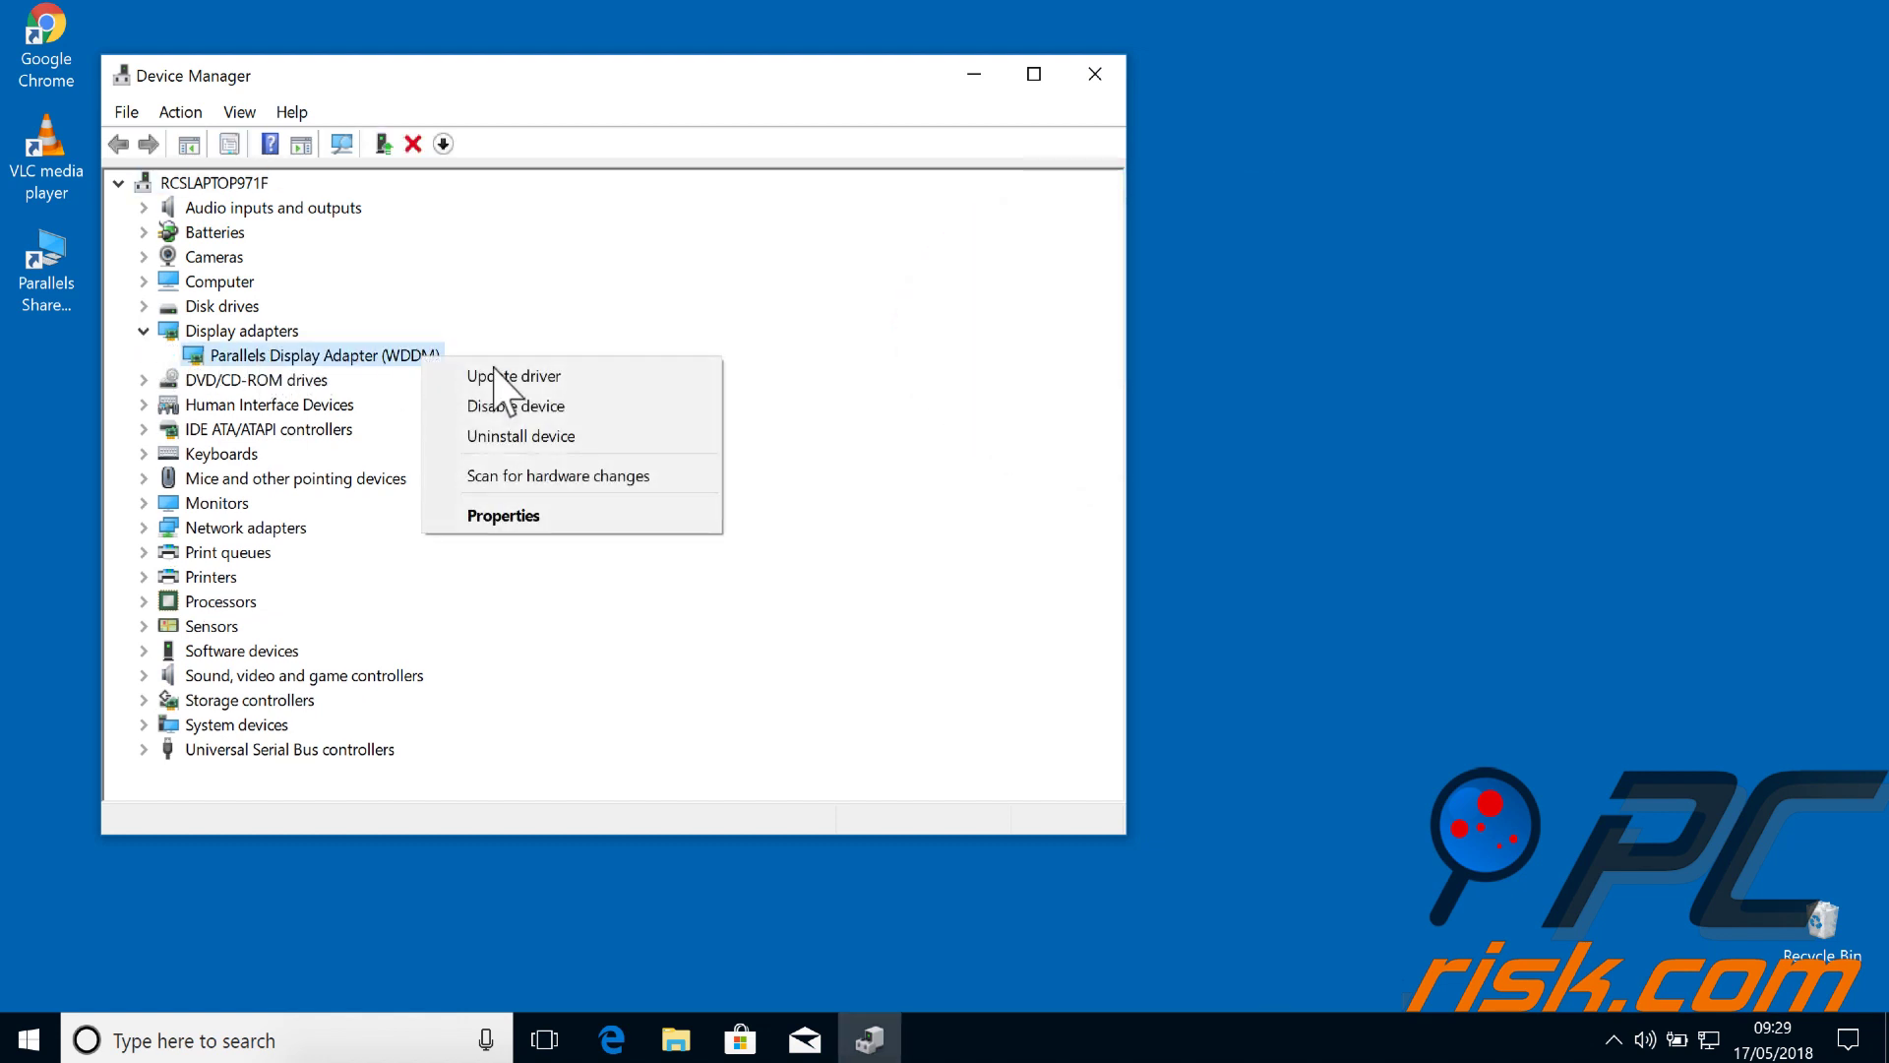
left_click(706, 384)
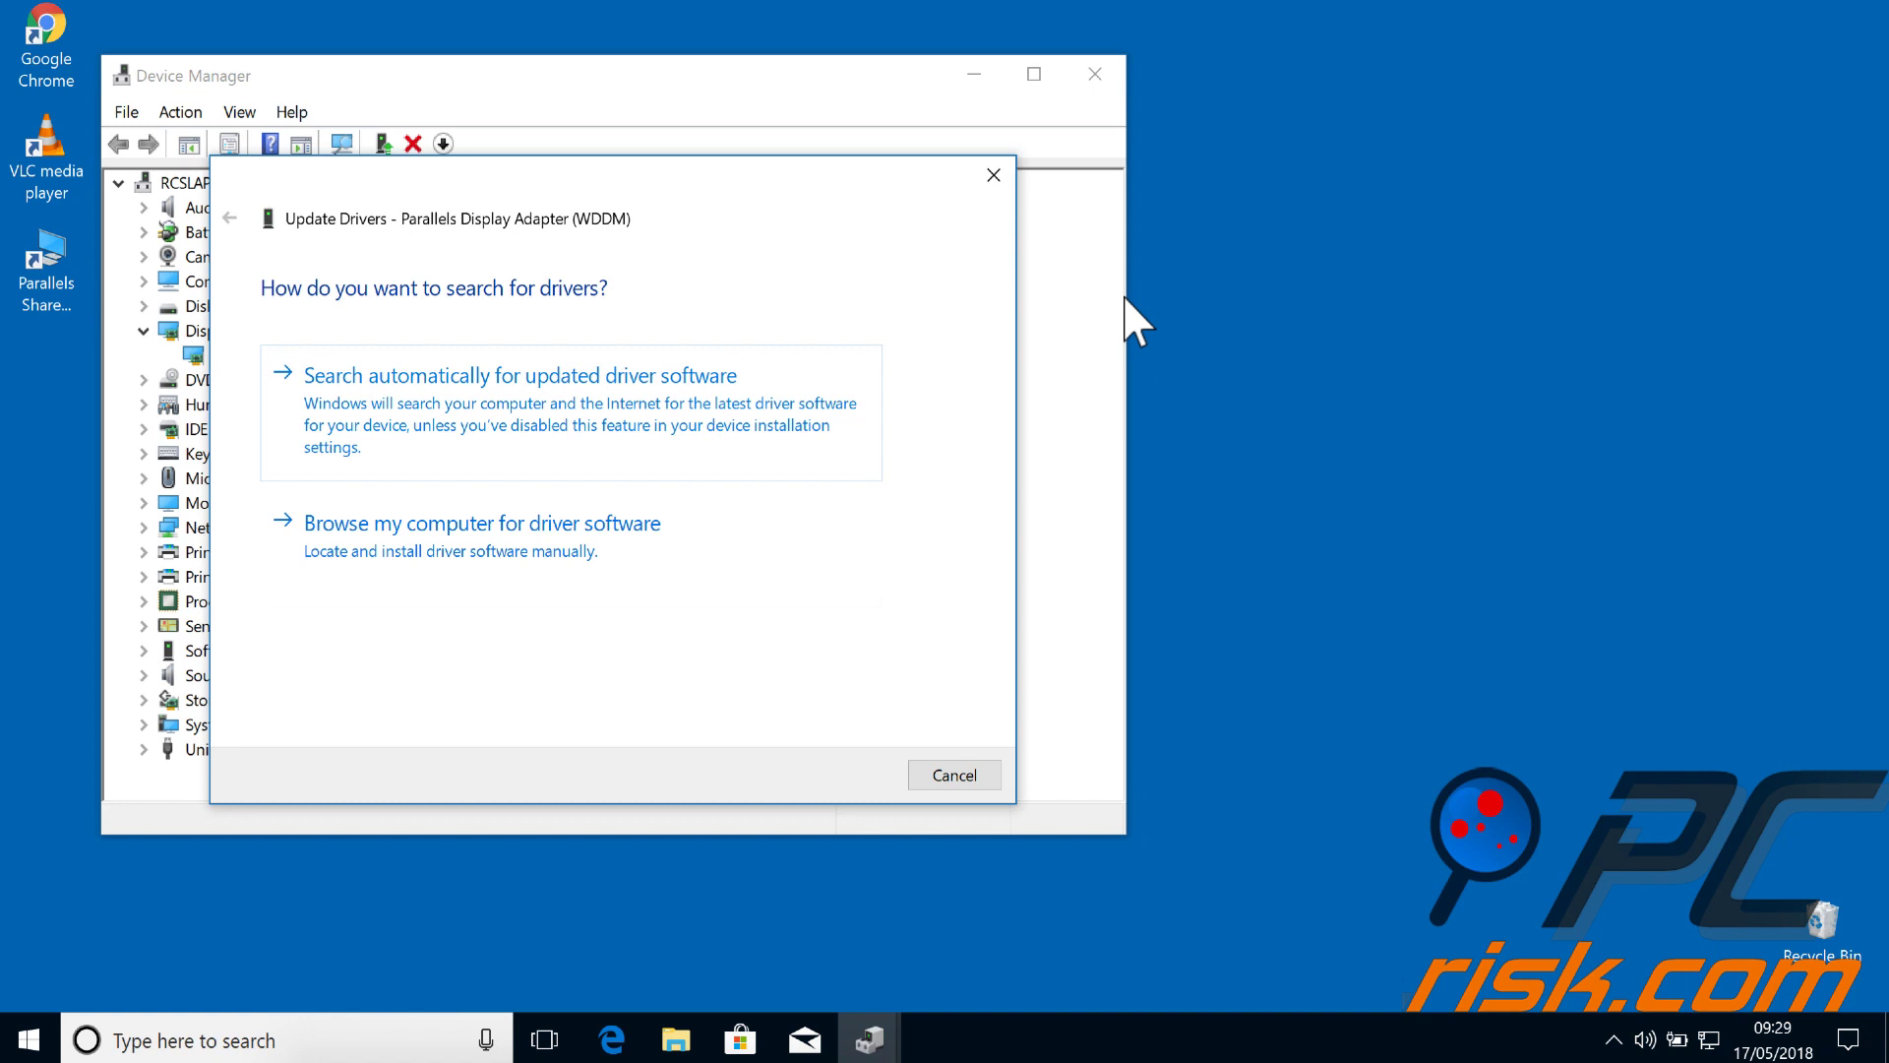
left_click(756, 369)
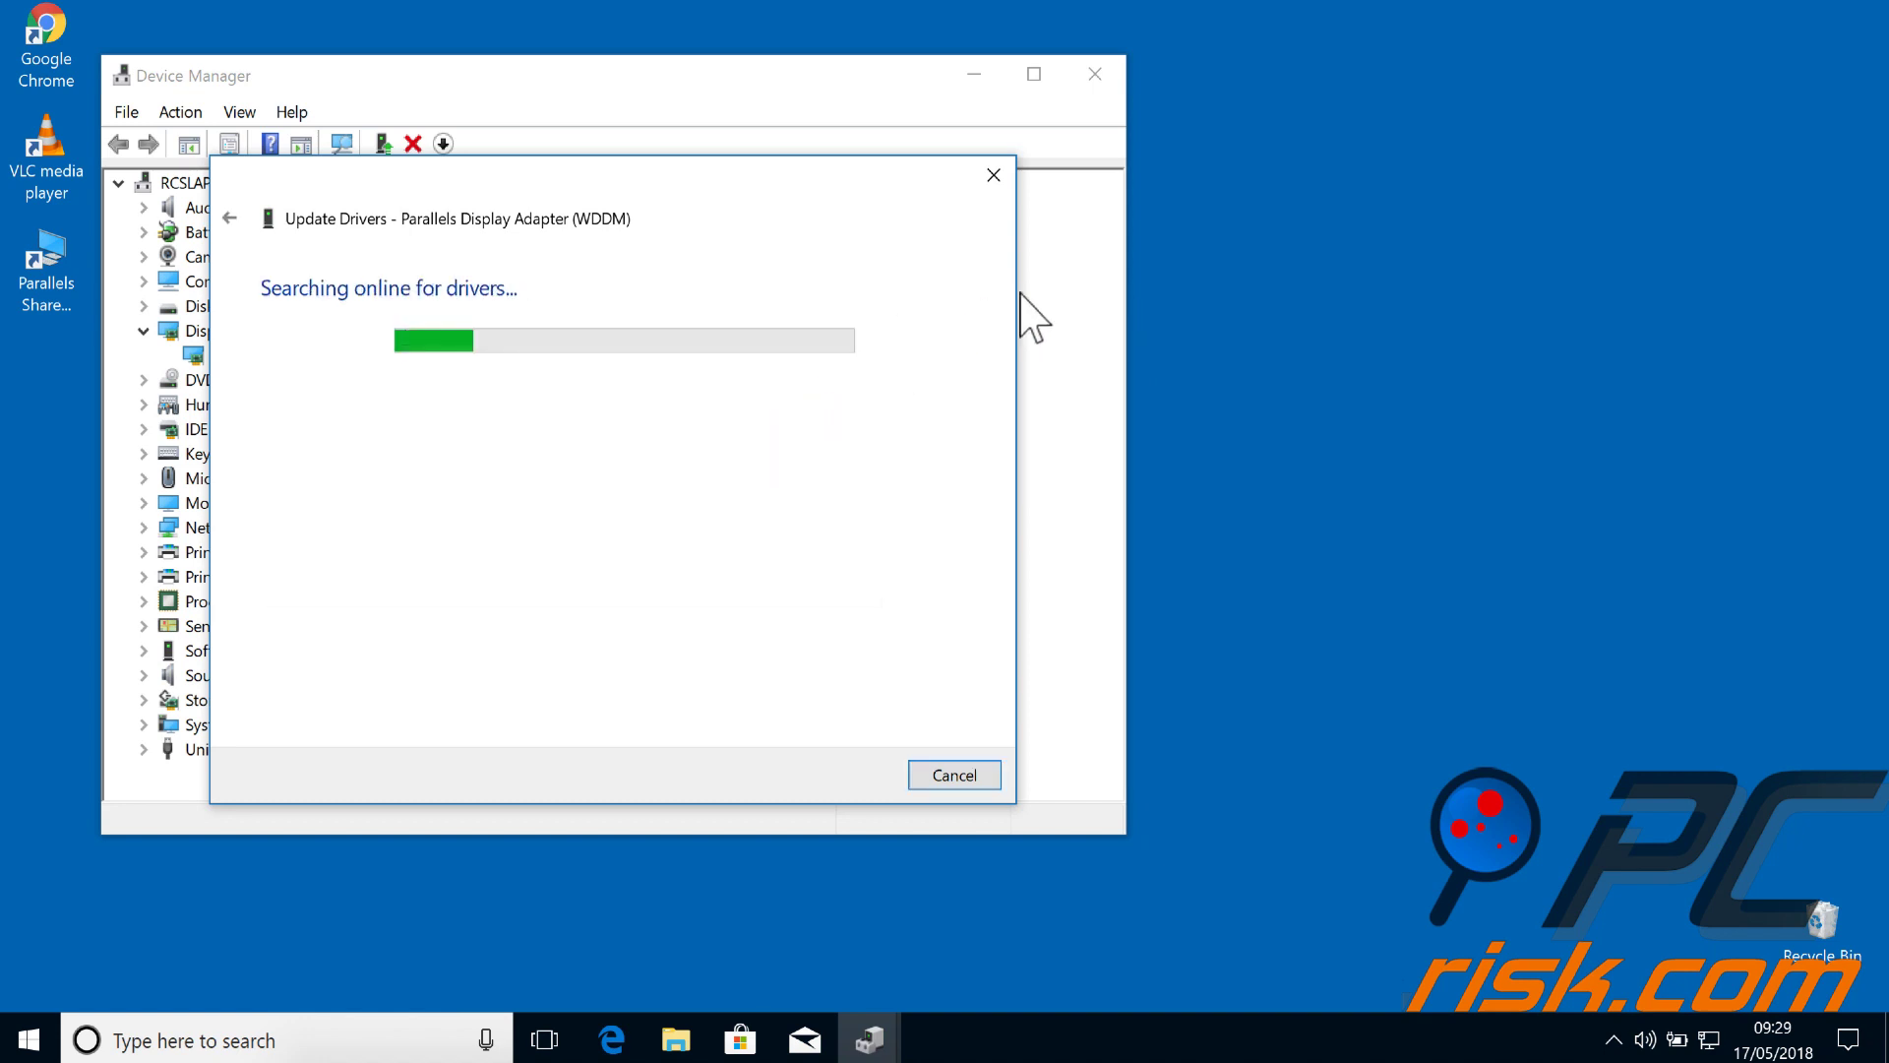
left_click(994, 176)
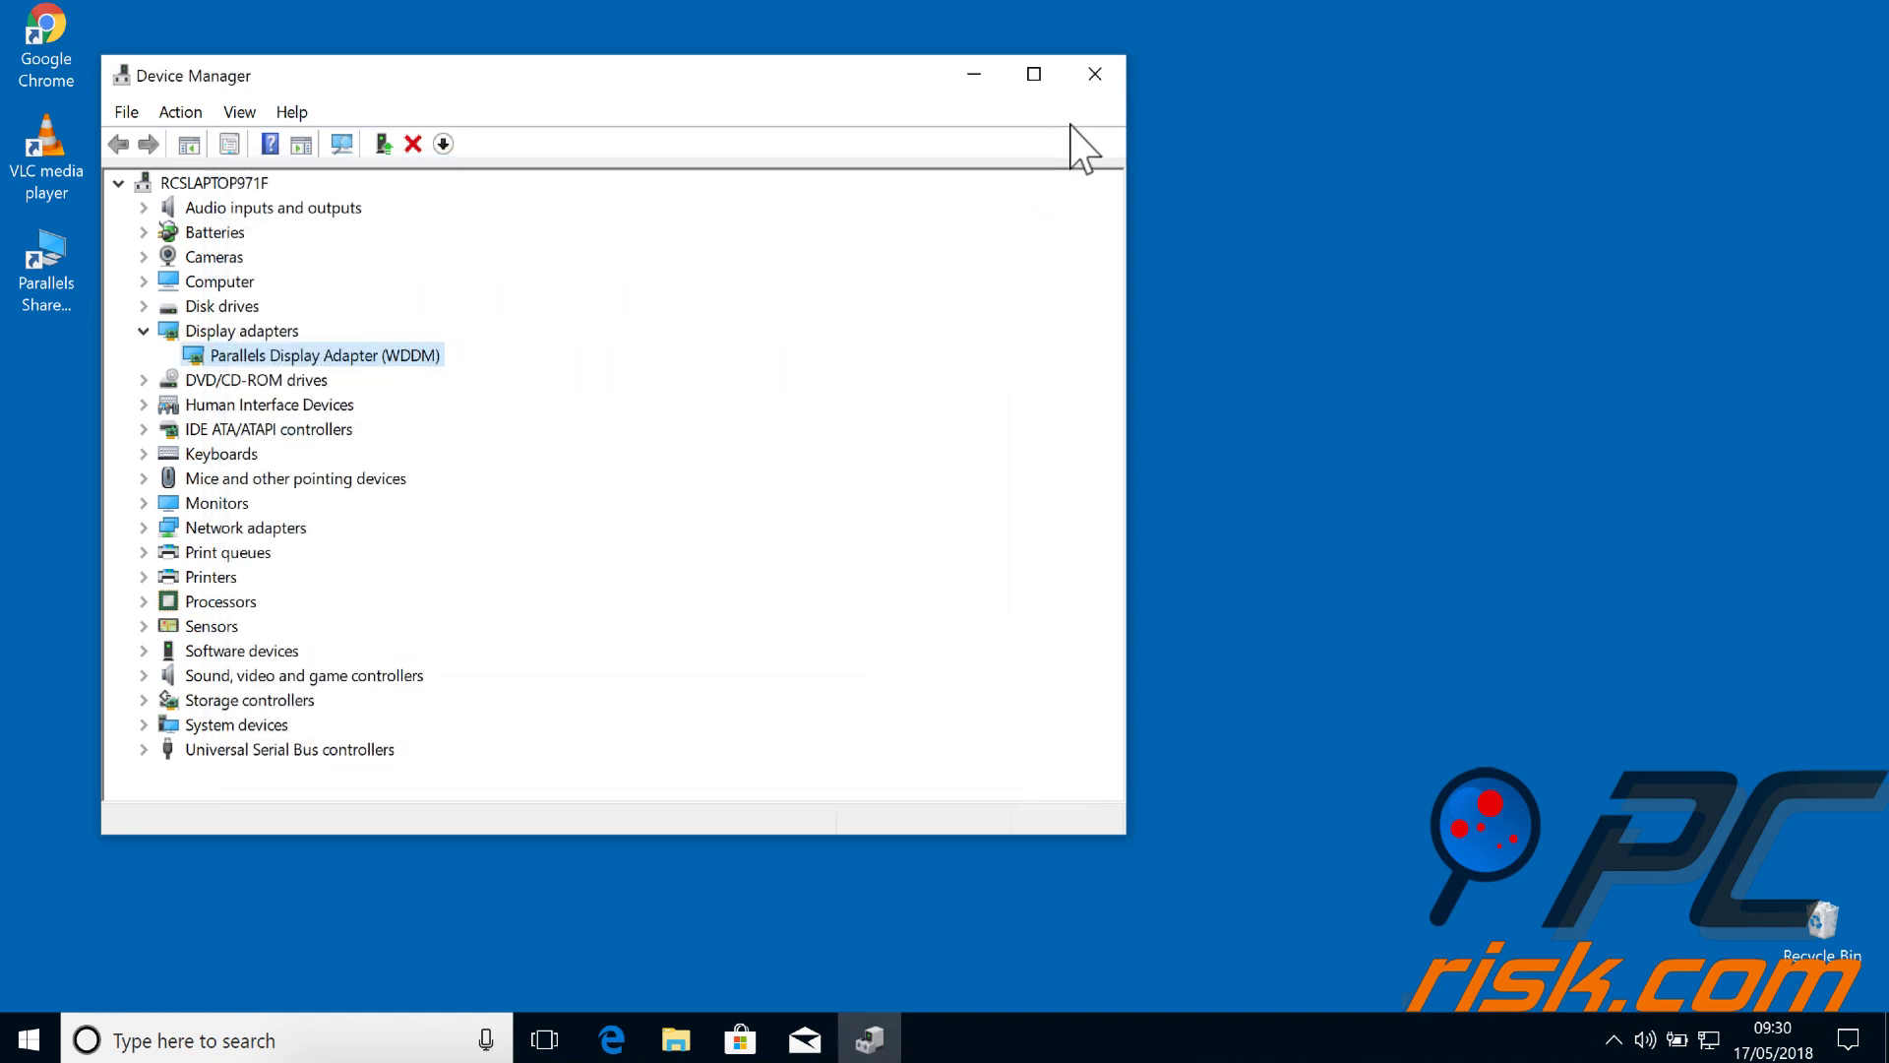
left_click(1095, 74)
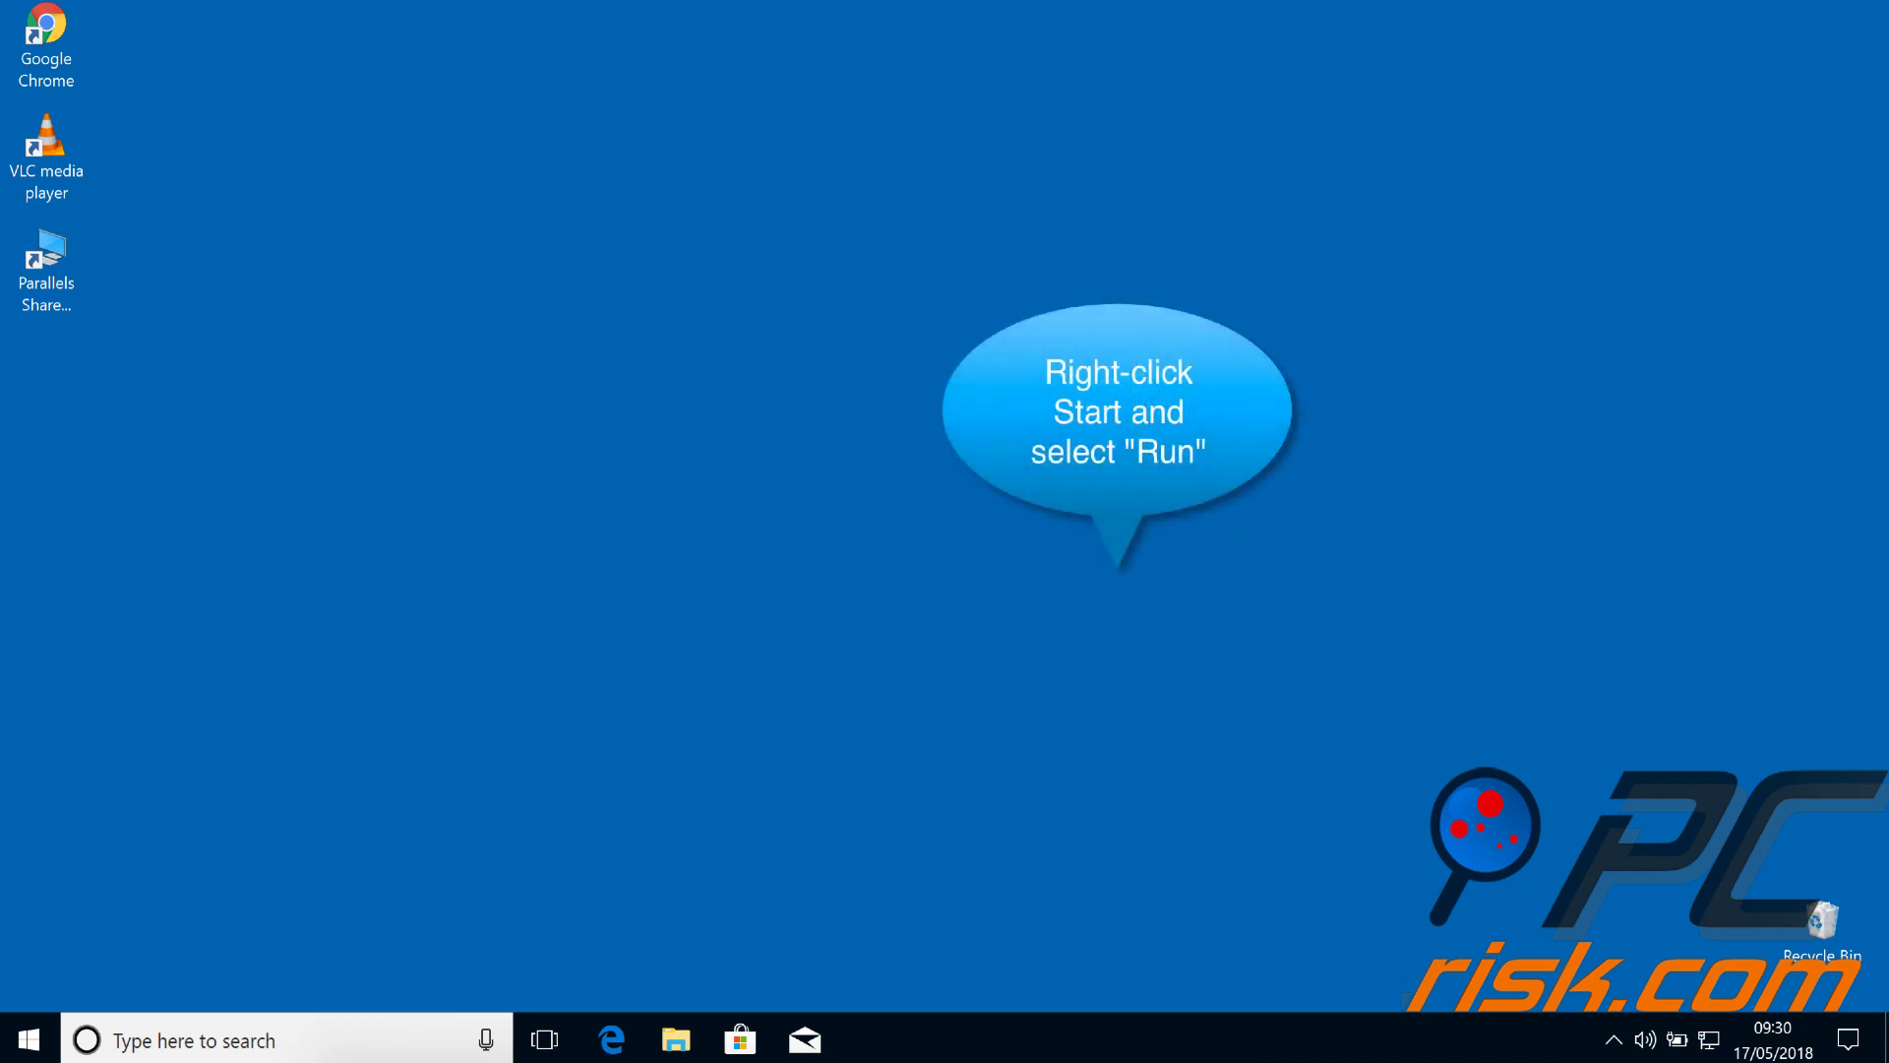
Launch System Restore by running rstrui.exe from the Run dialog.
right_click(33, 1041)
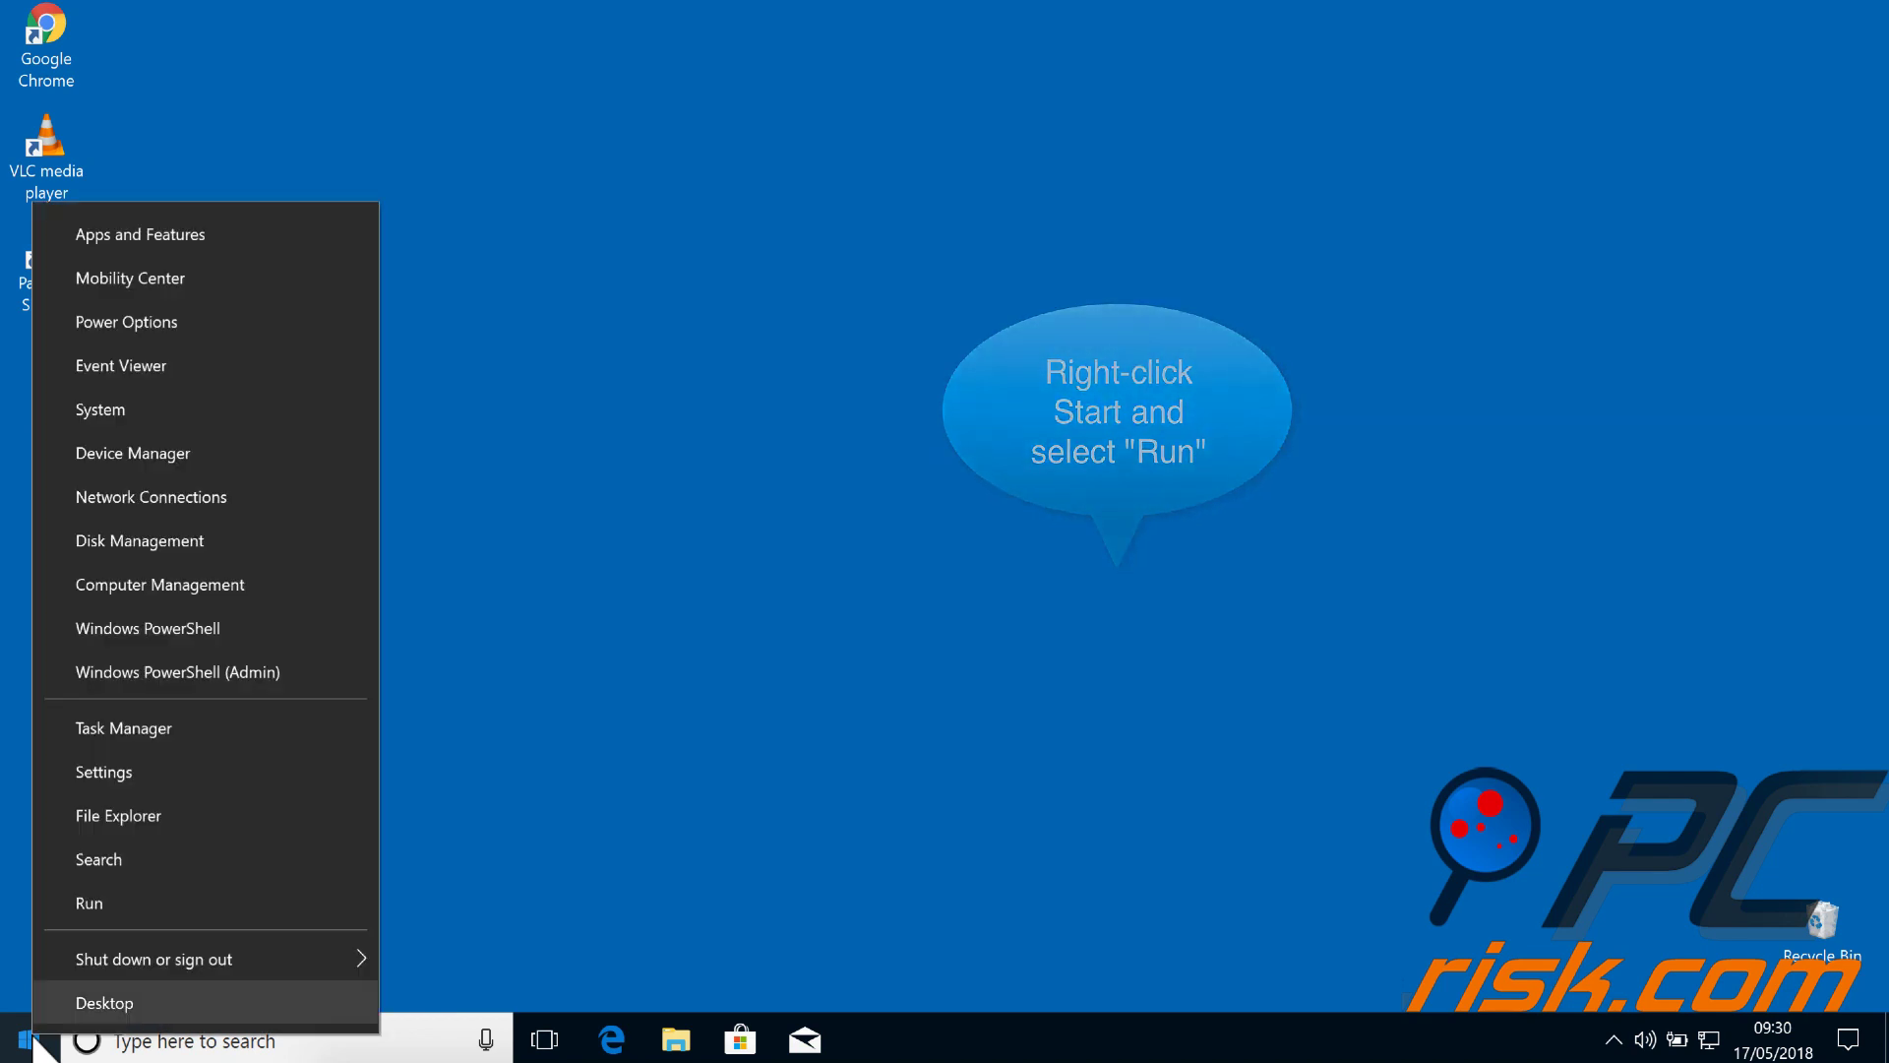
left_click(315, 903)
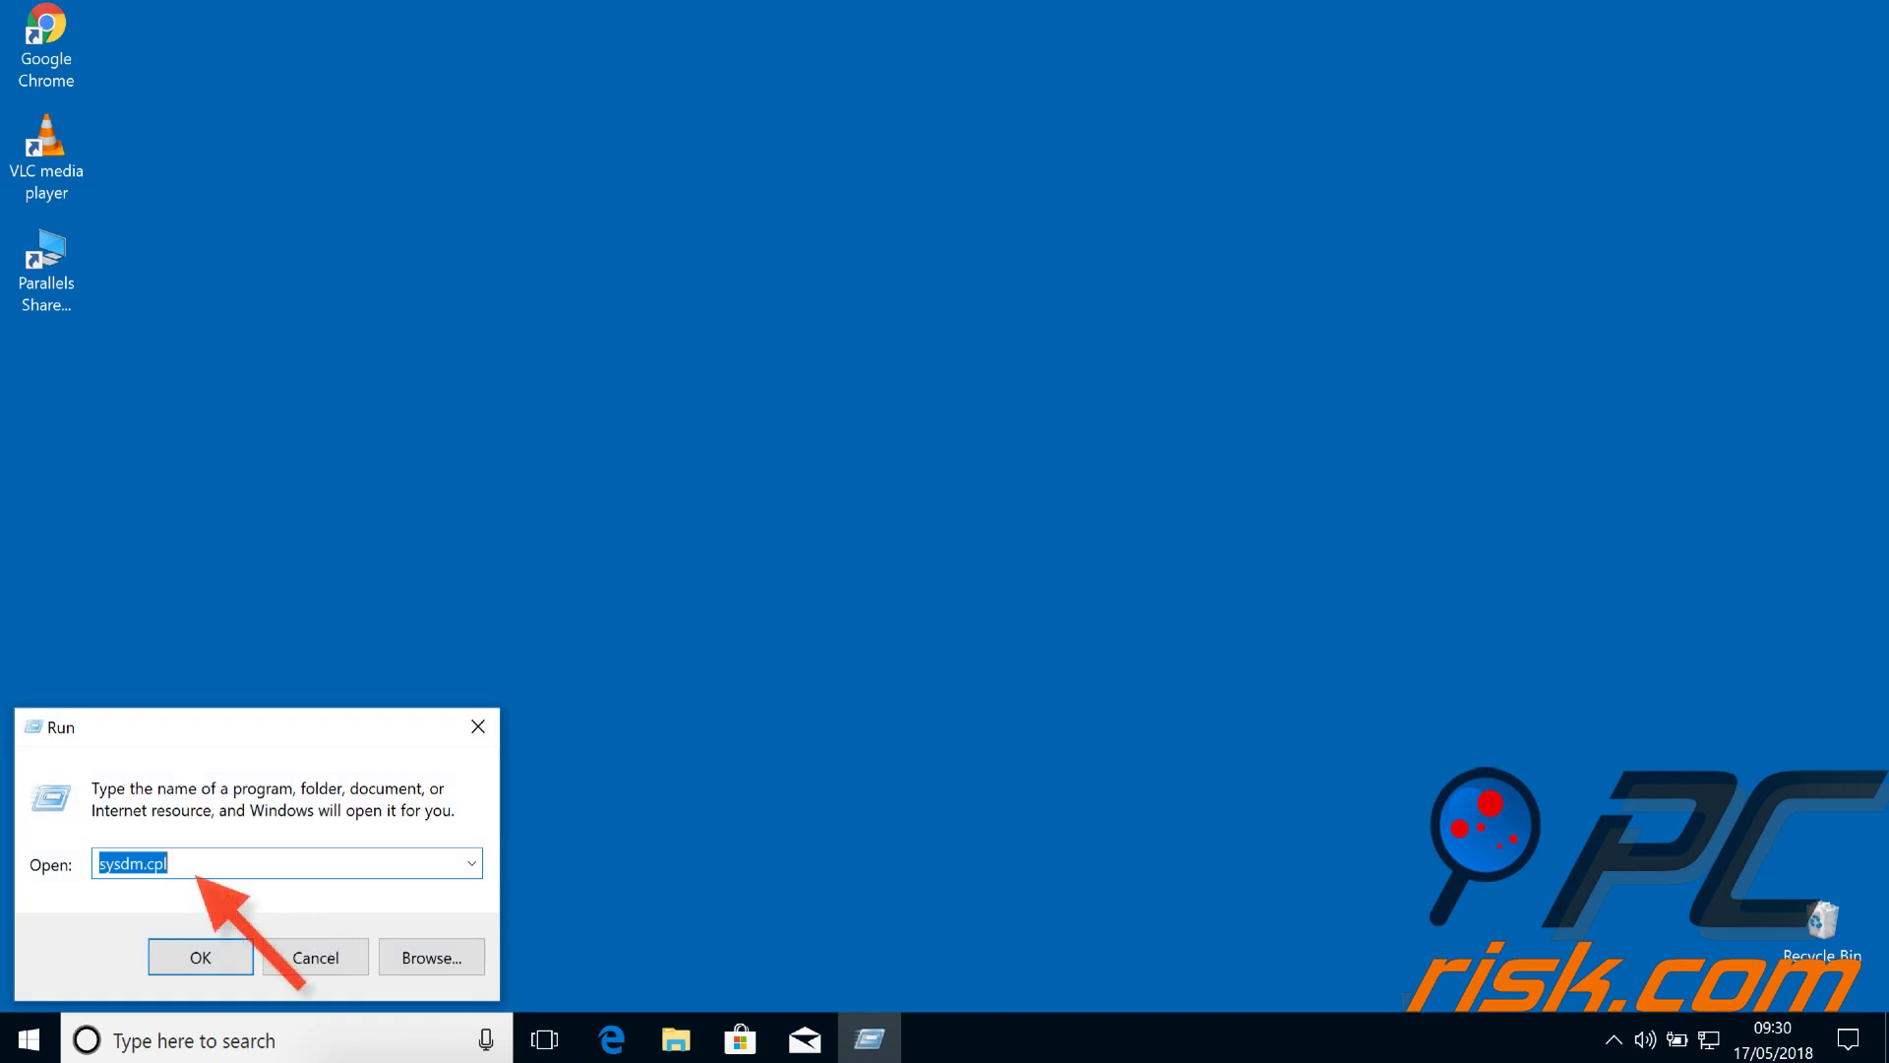
type("r")
left_click(206, 913)
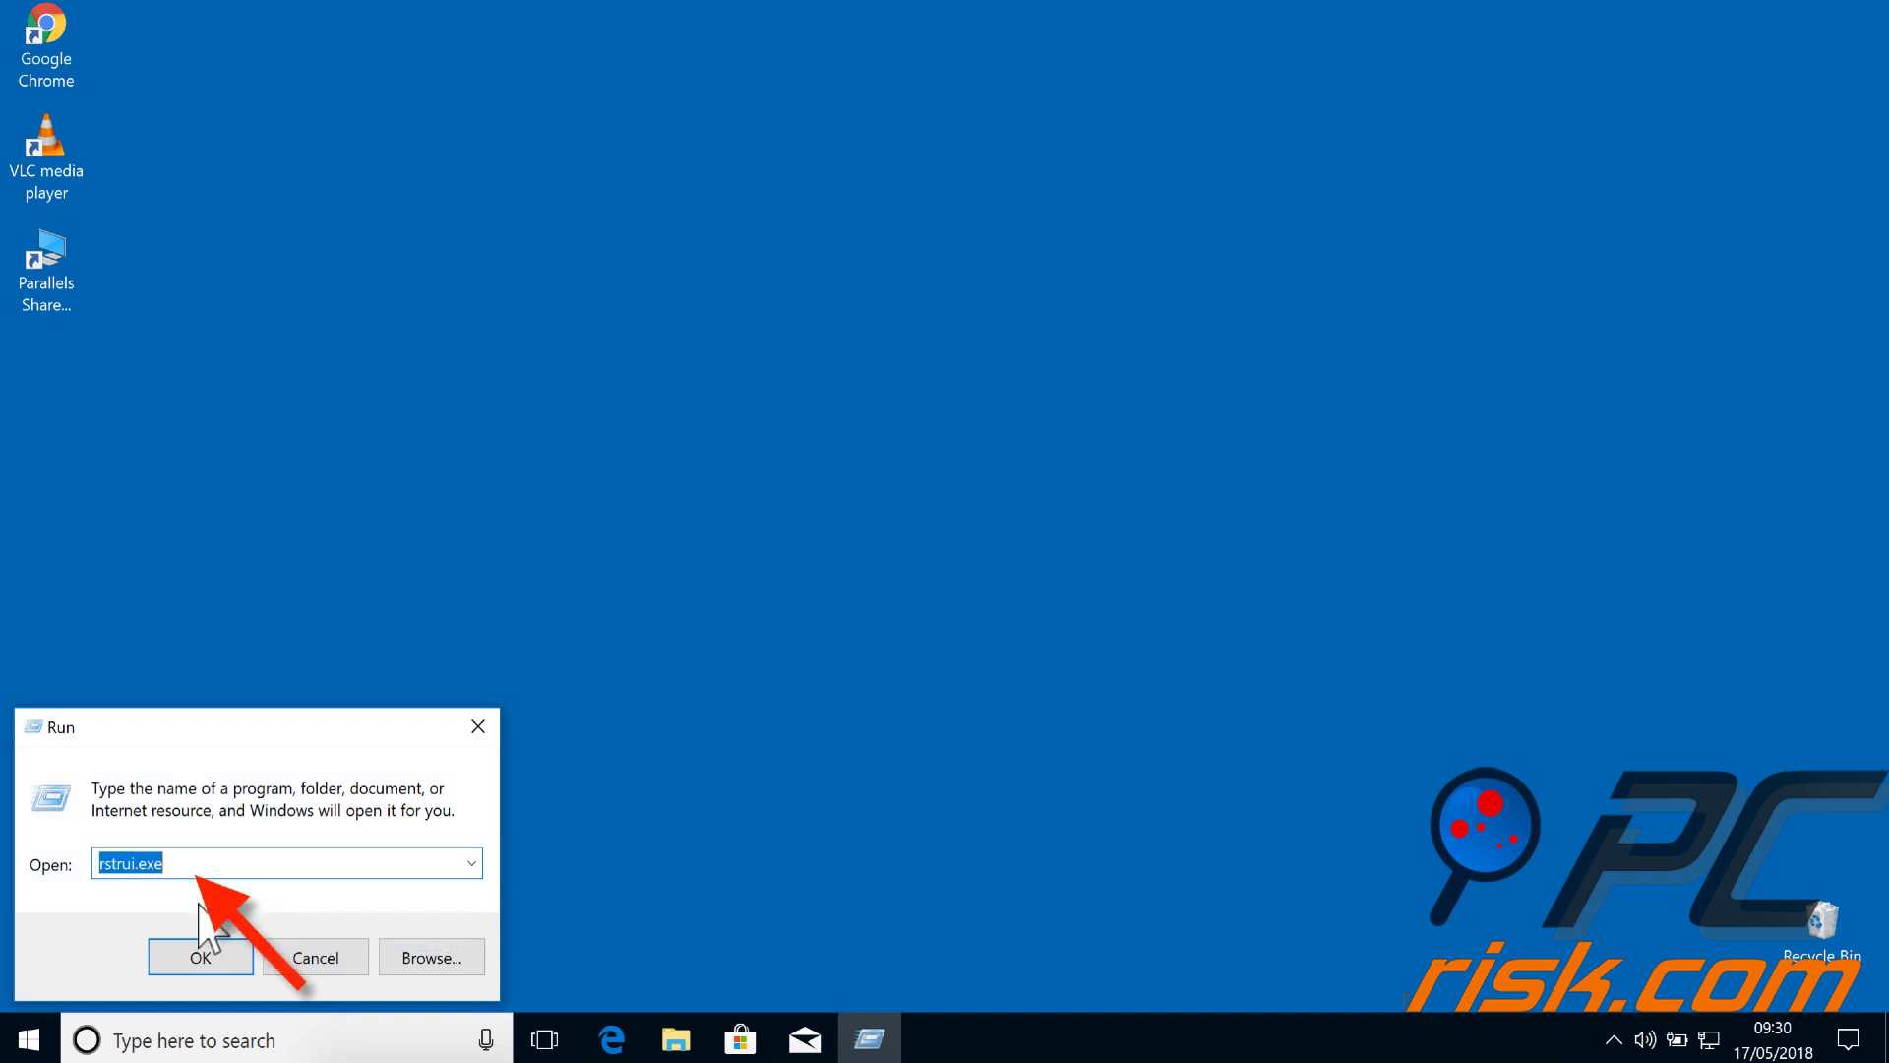
left_click(197, 865)
left_click_drag(192, 864, 76, 878)
left_click(187, 866)
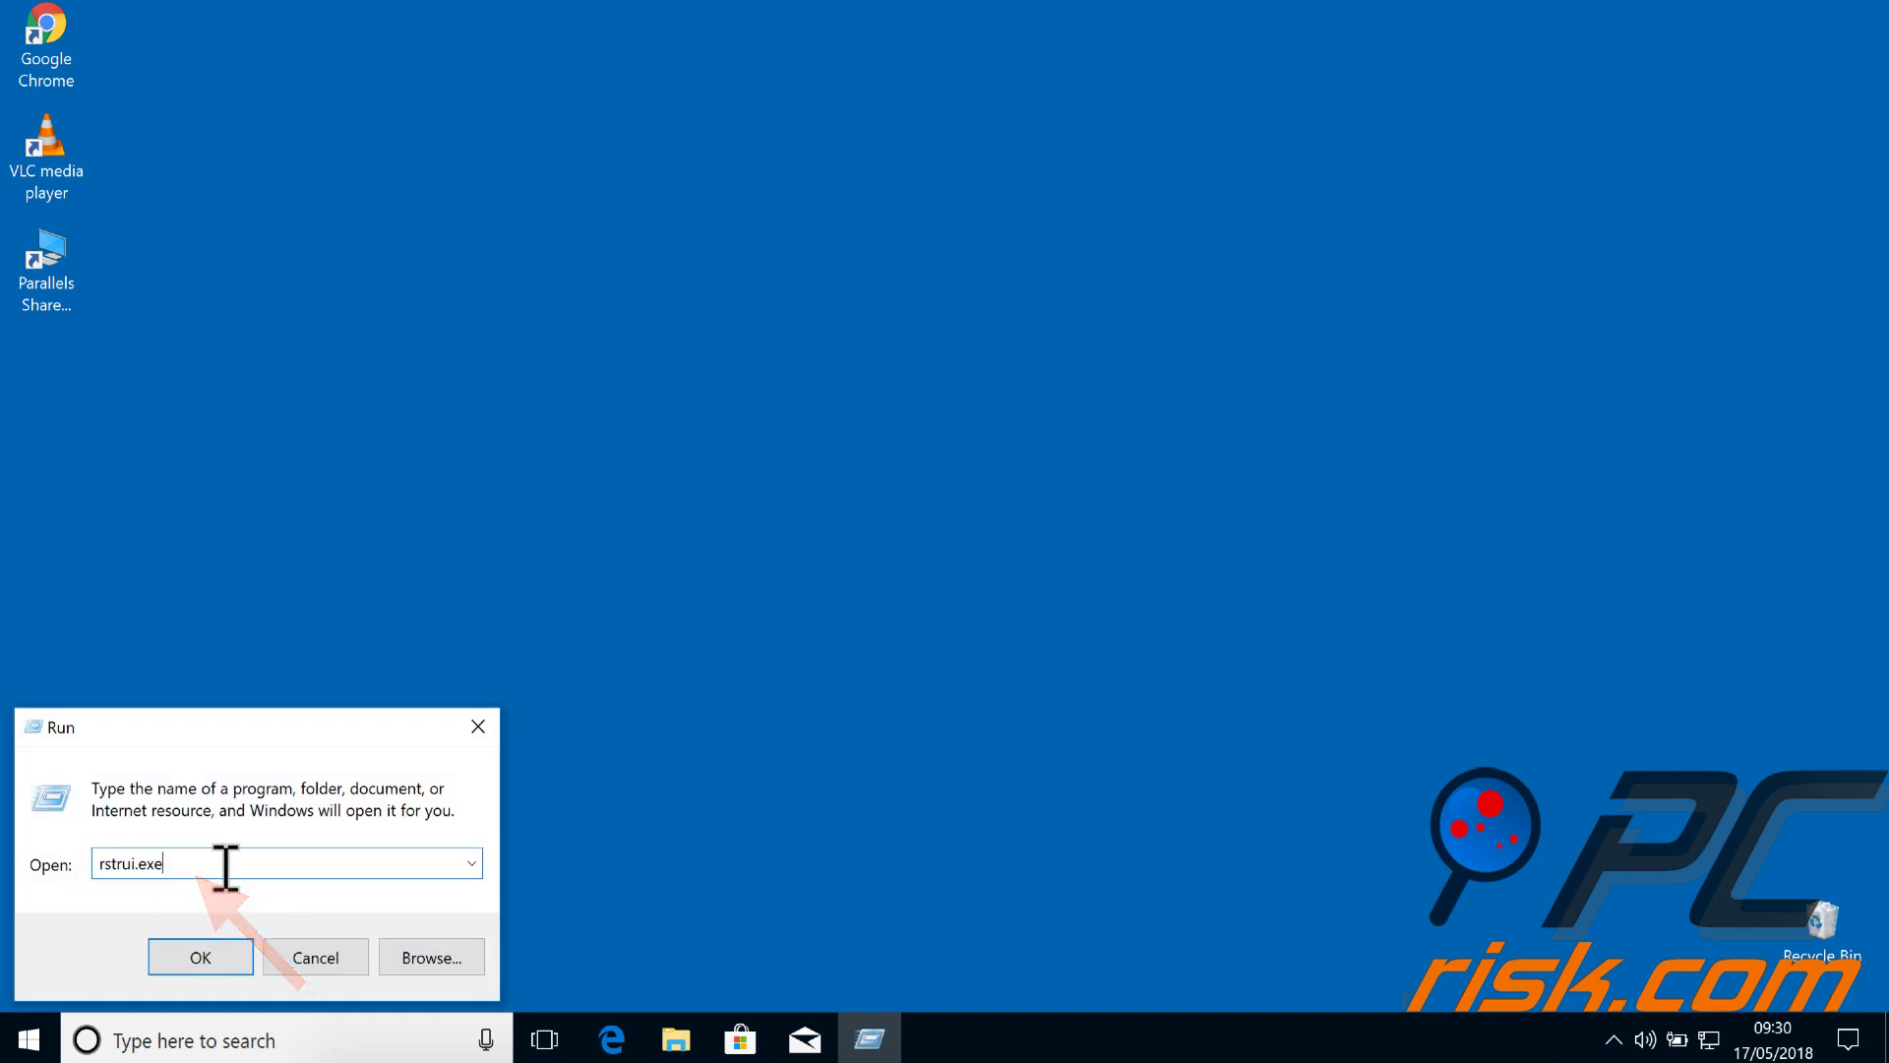
left_click(202, 957)
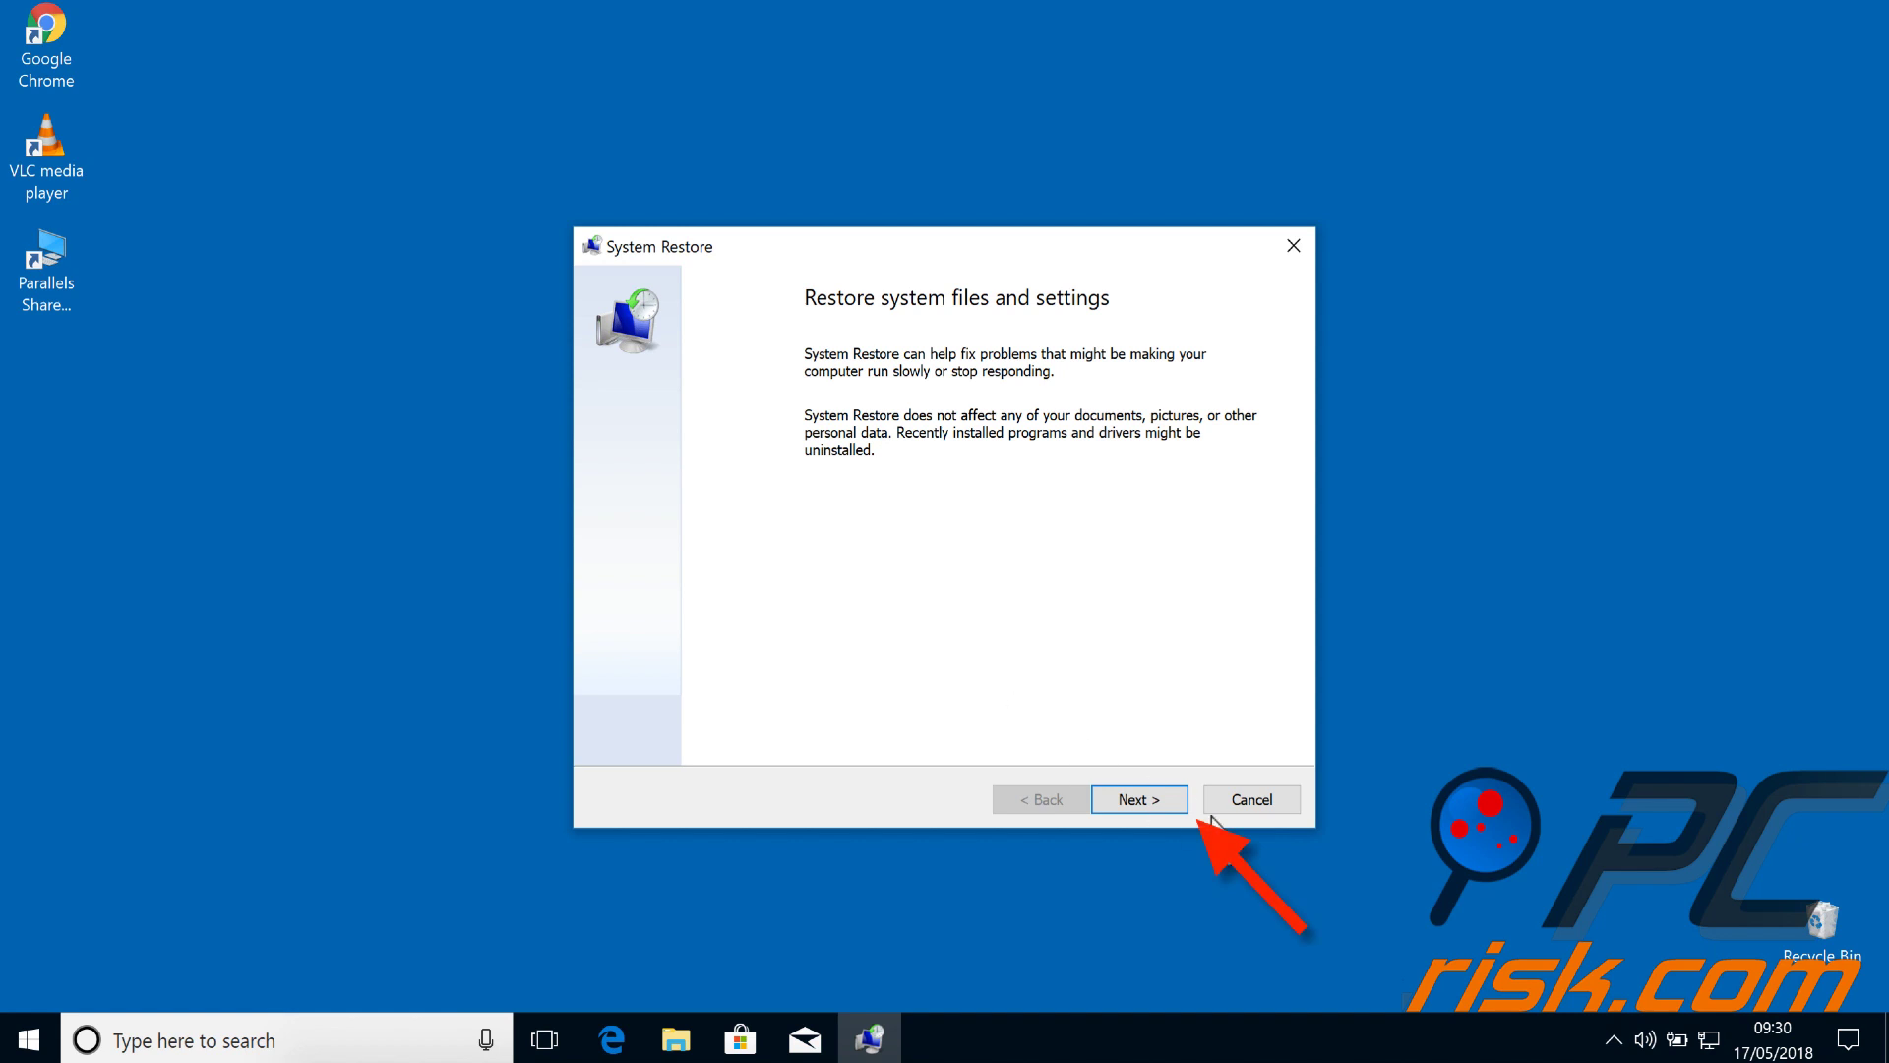
Choose the Automatic Restore Point dated 15/05/2018 15:34:16 and proceed to the restore point confirmation page.
left_click(1151, 799)
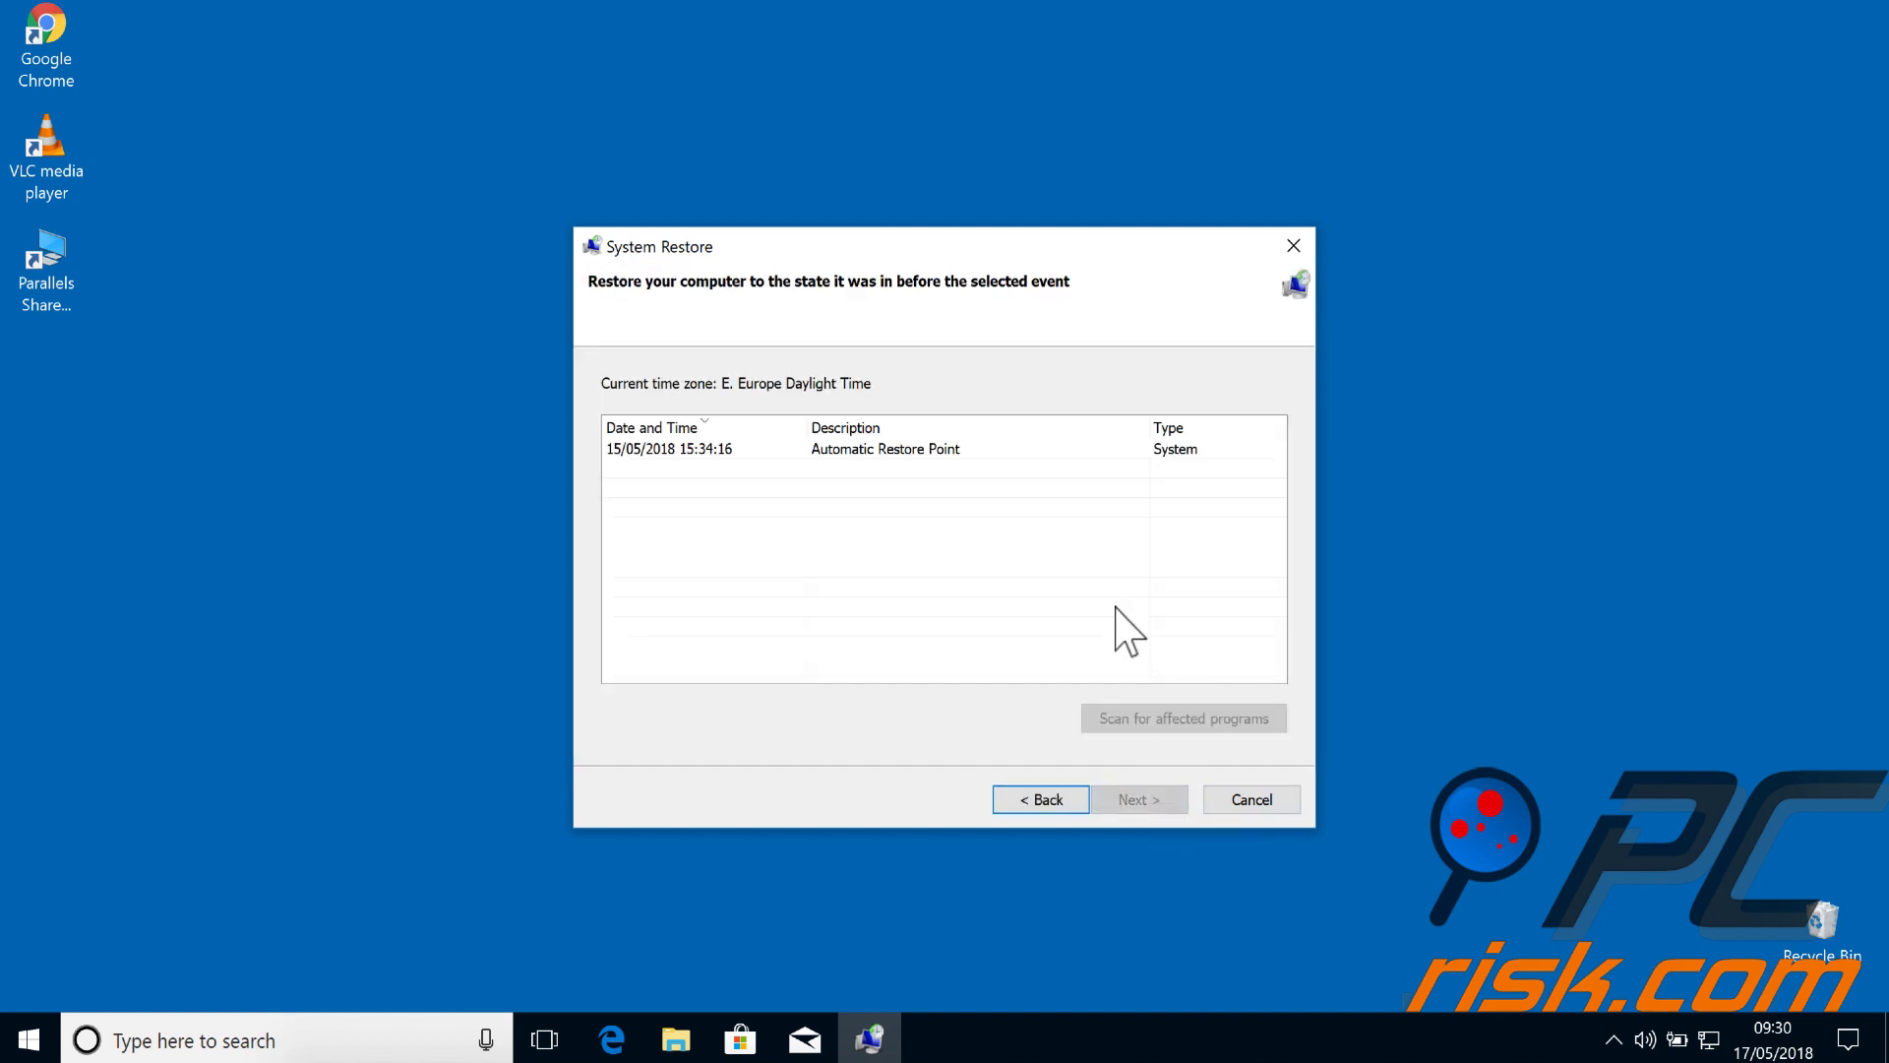
left_click(717, 450)
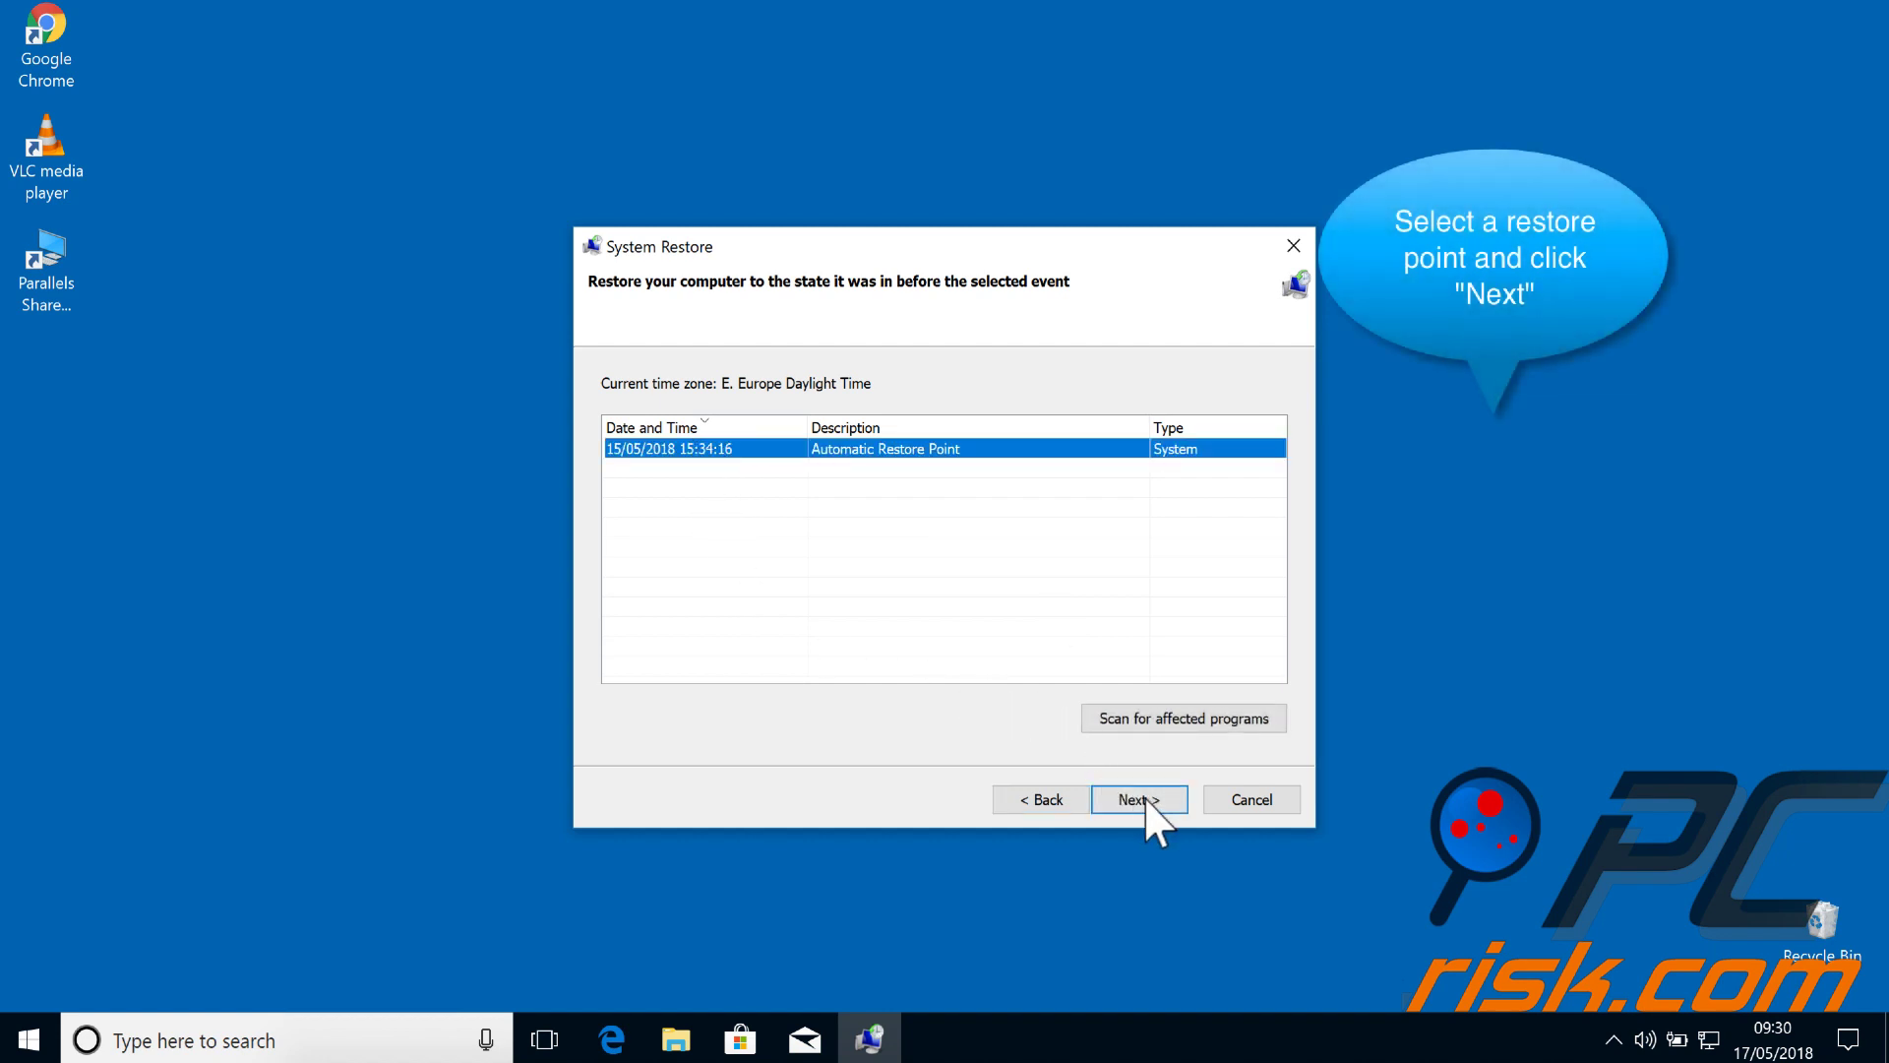
left_click(1136, 797)
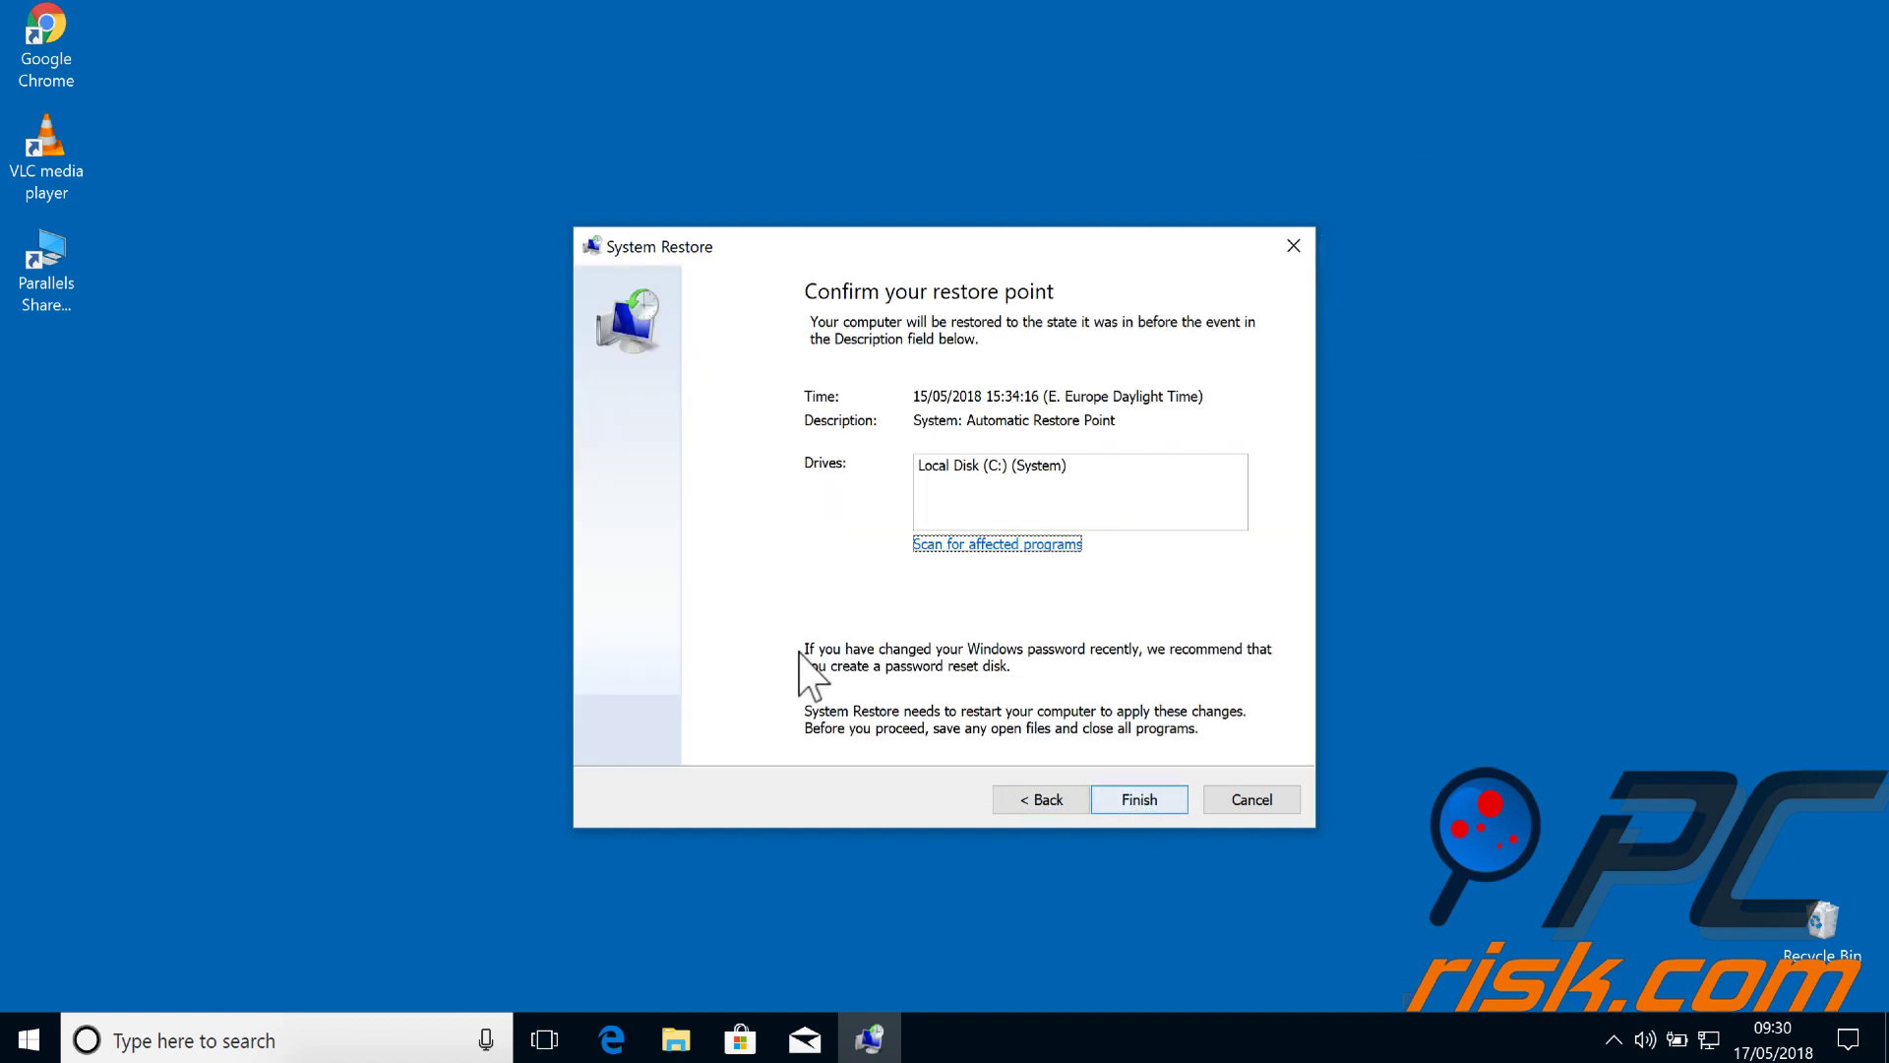